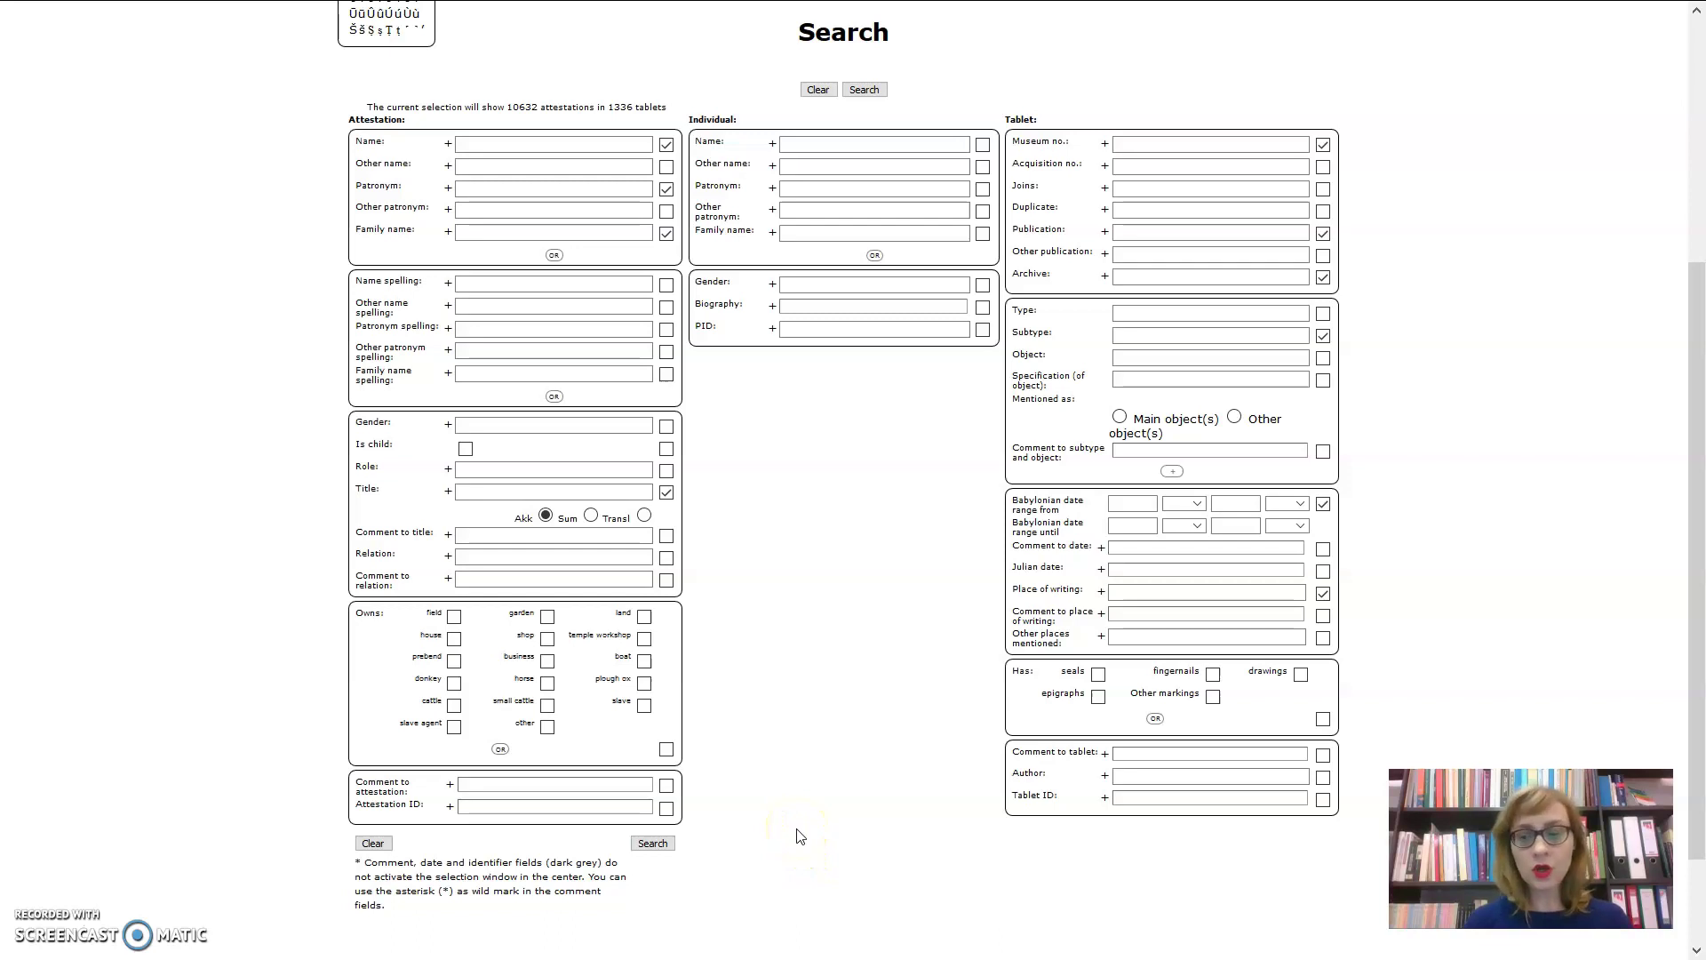
{"action": "scroll", "coordinate": [587, 515], "scroll_direction": "up", "scroll_amount": 1}
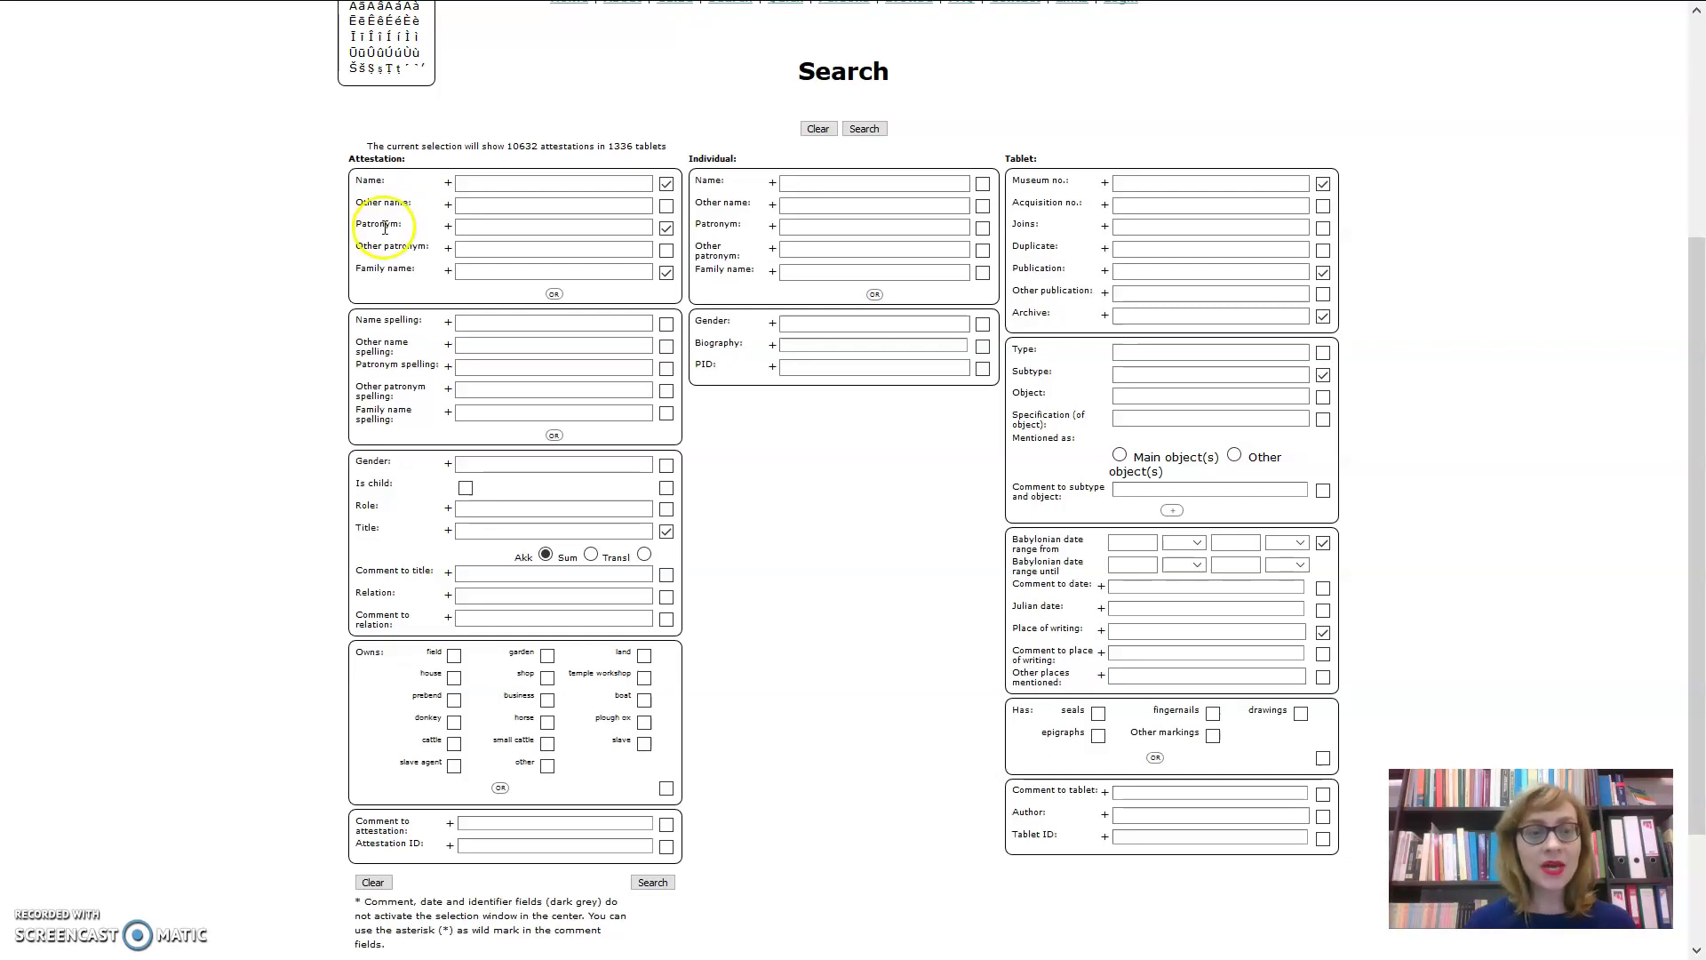
{"action": "left_click", "coordinate": [553, 294]}
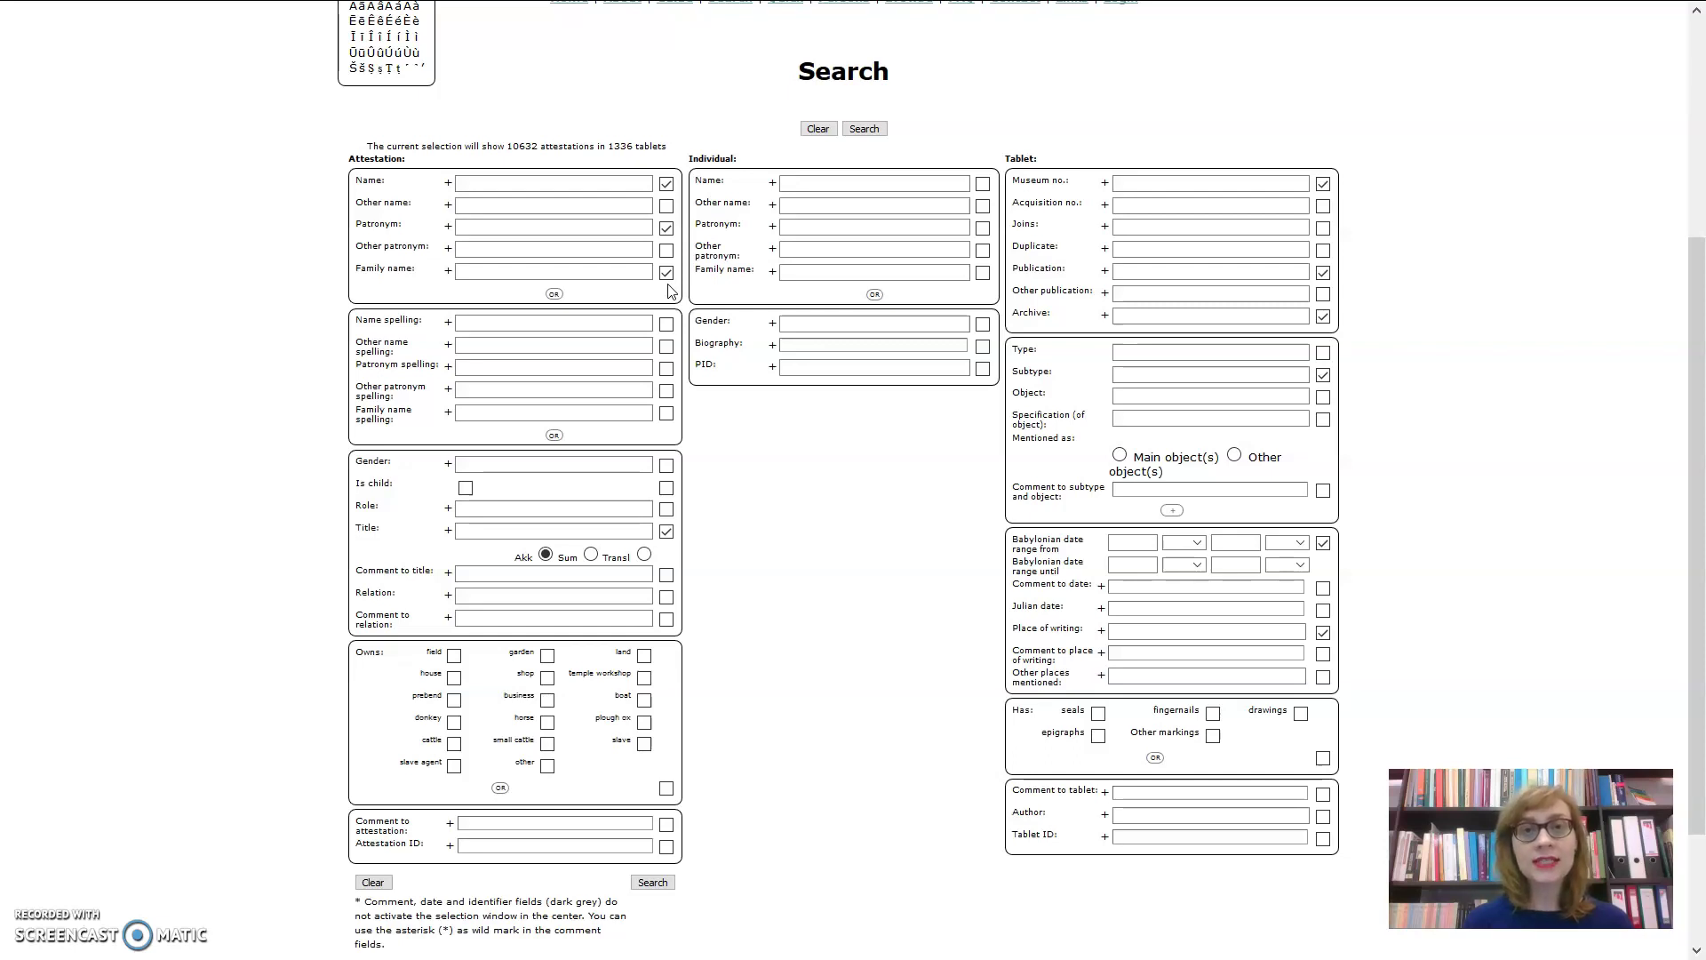
{"action": "left_click", "coordinate": [666, 534]}
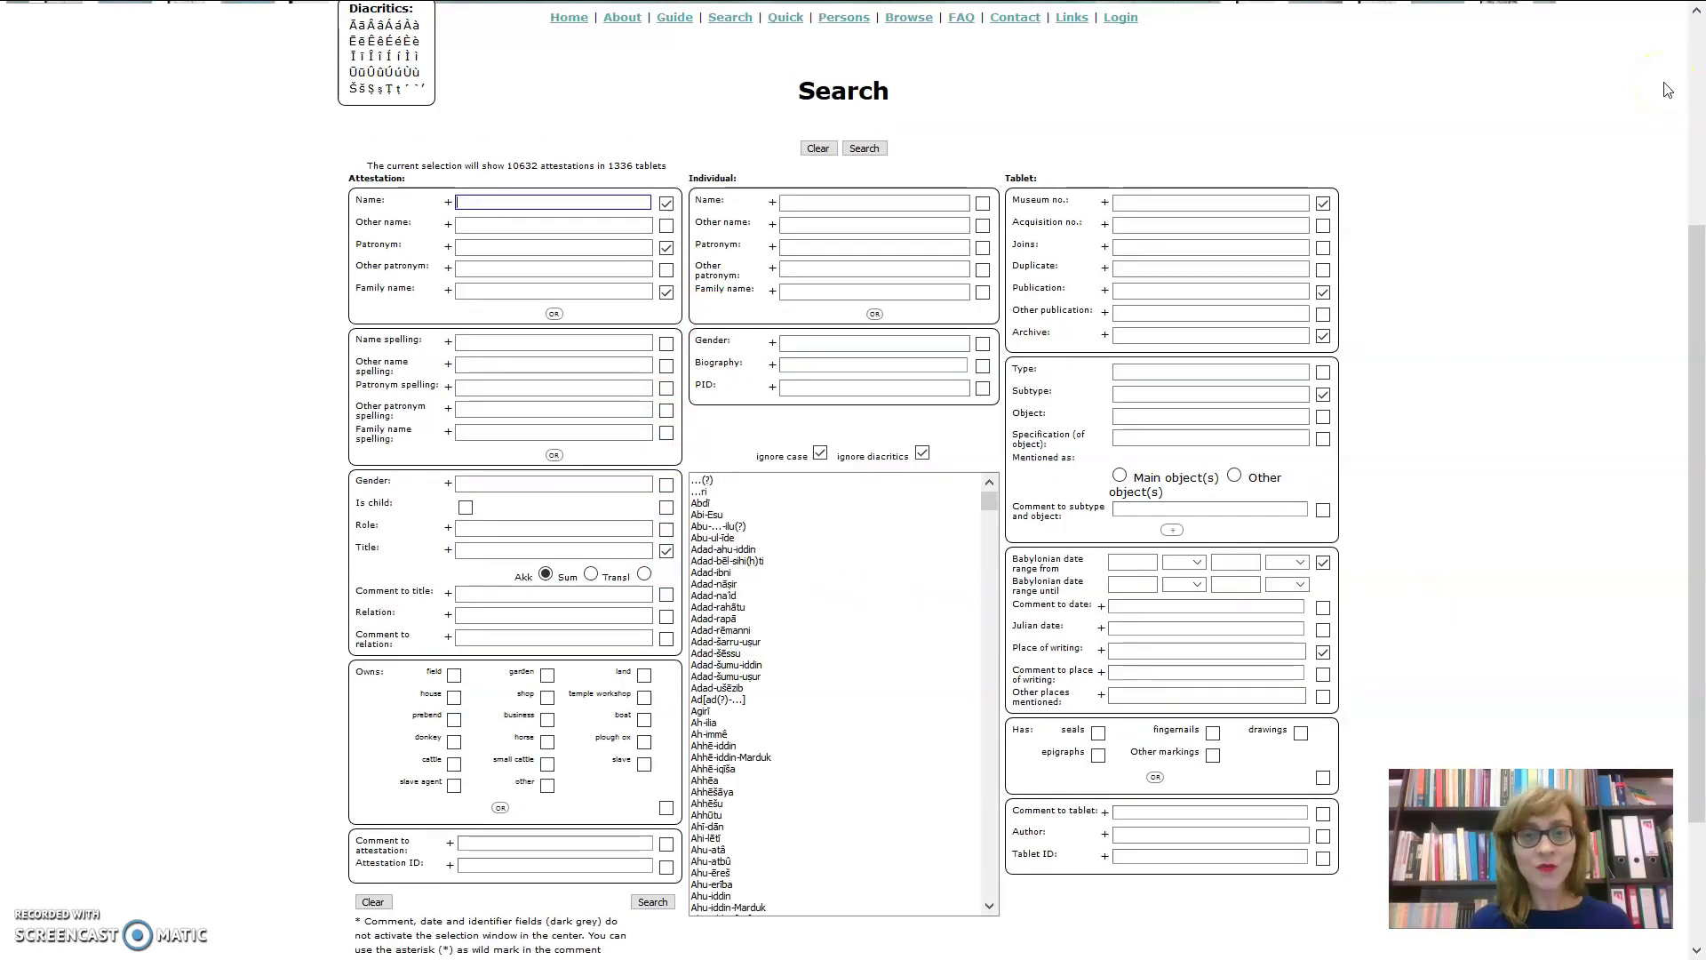
- Start the attestation name criterion with "B" and turn off the option to ignore diacritics
{"action": "key", "text": "ctrl+plus"}
{"action": "key", "text": "ctrl+plus"}
{"action": "key", "text": "ctrl+plus"}
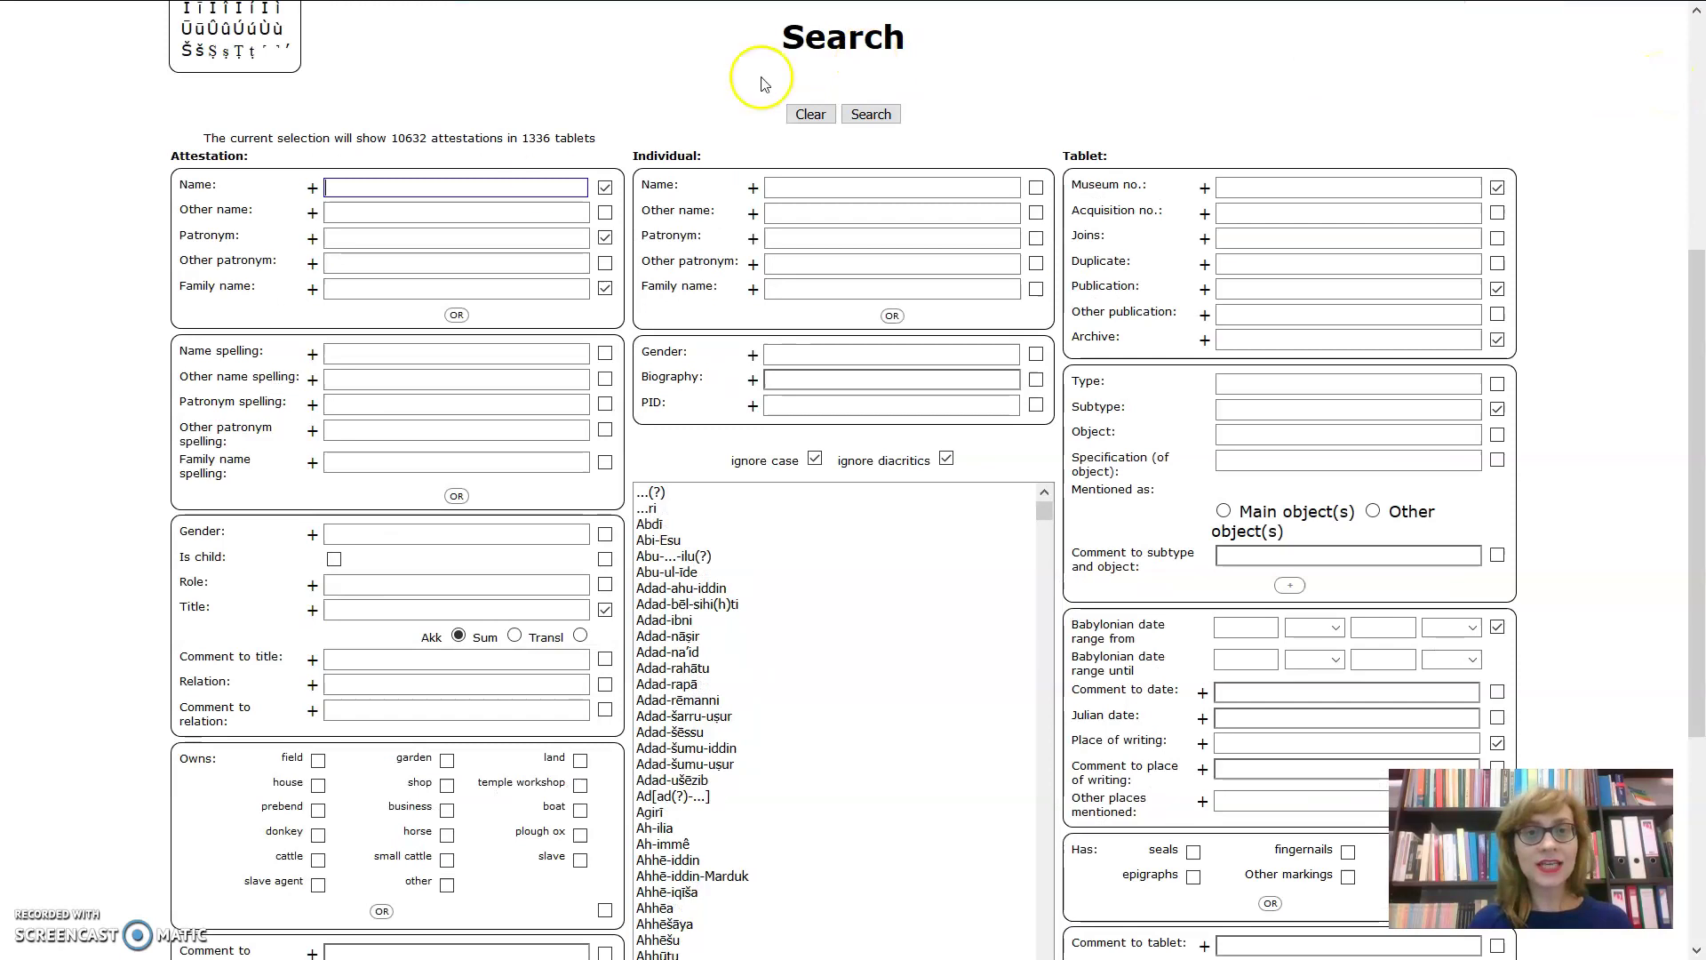
{"action": "left_click", "coordinate": [464, 191]}
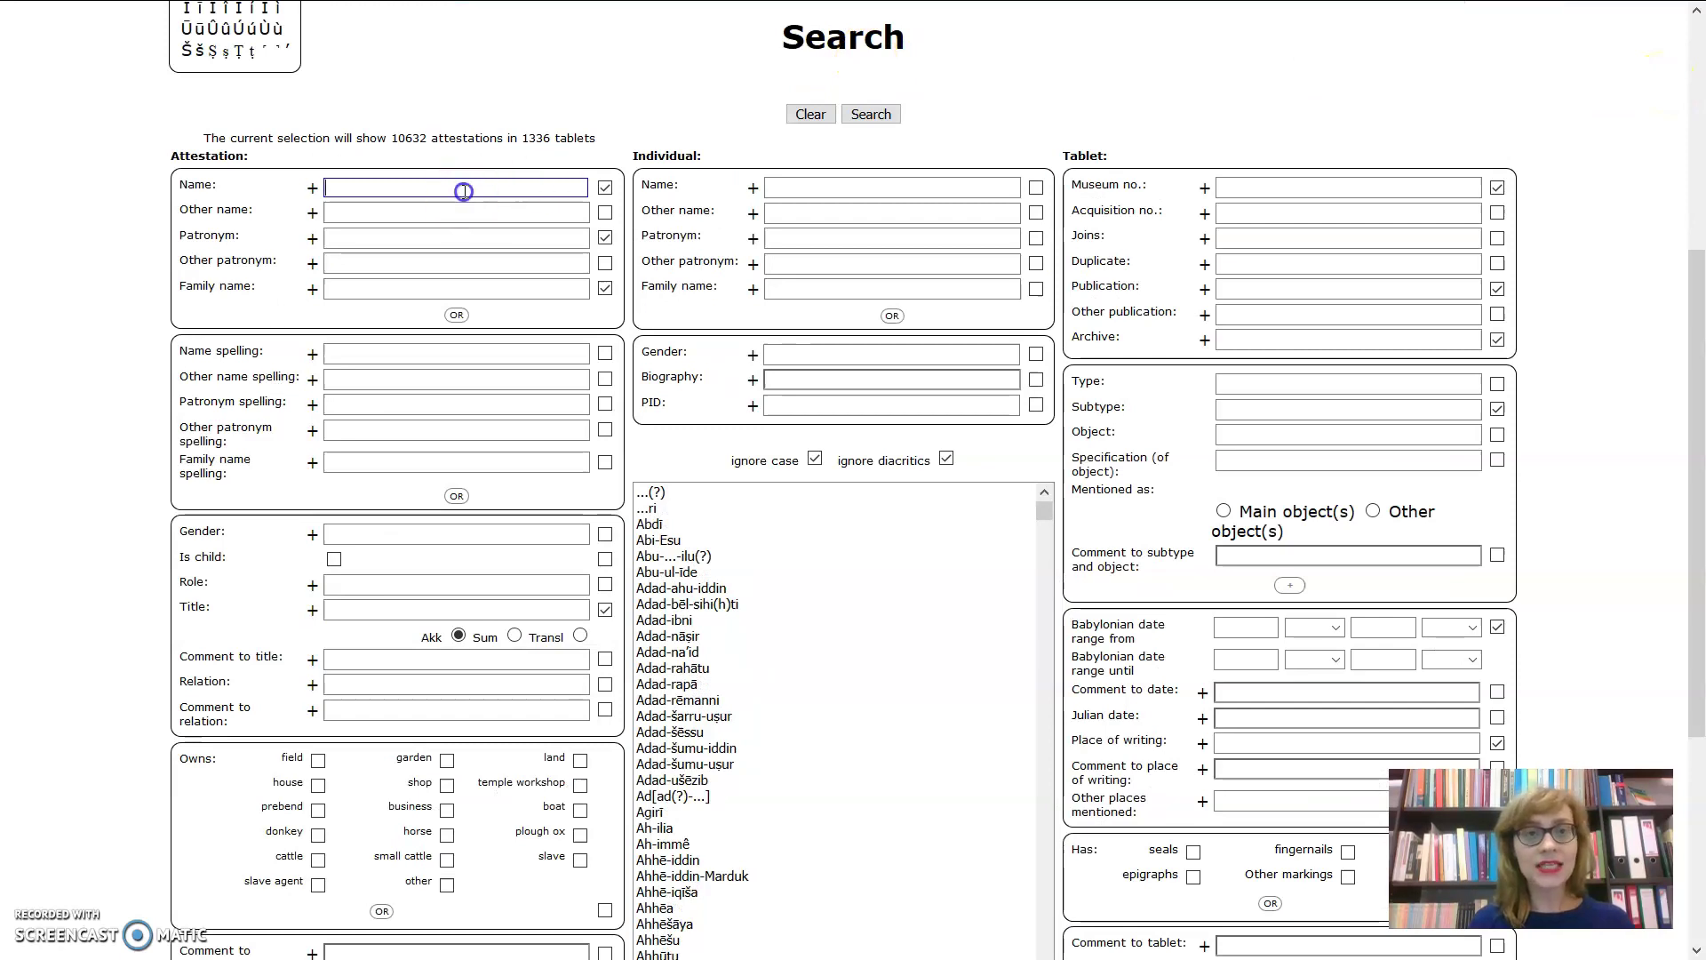
{"action": "type", "text": "B"}
{"action": "left_click", "coordinate": [839, 481]}
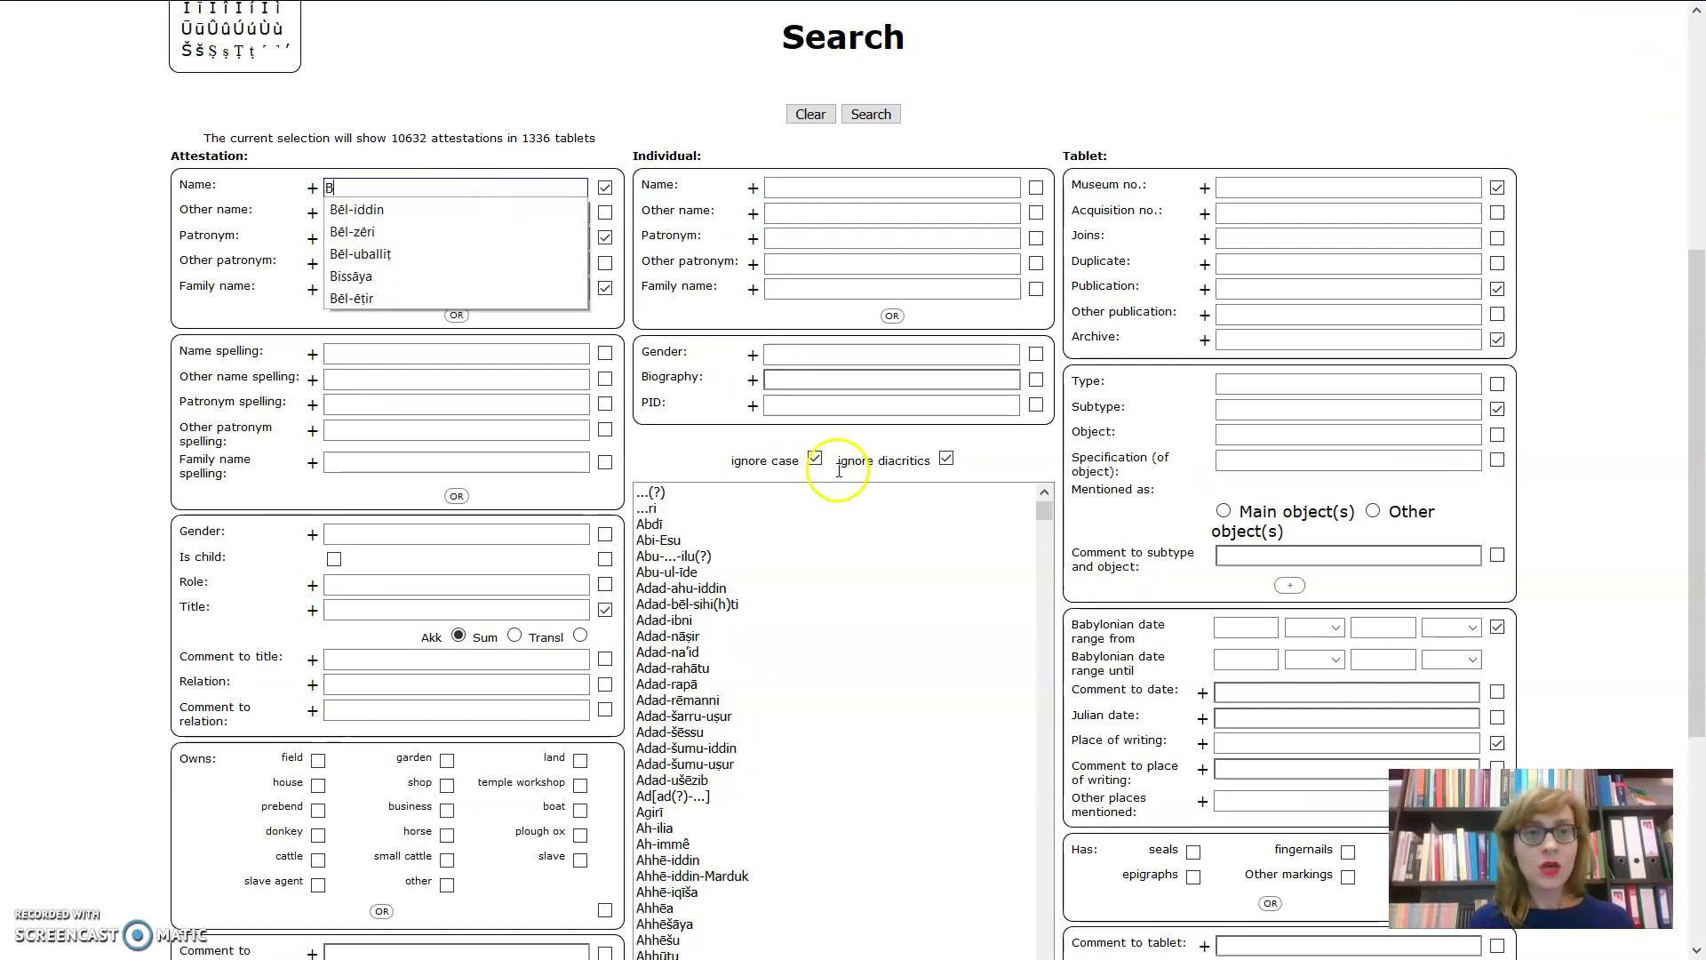
{"action": "left_click", "coordinate": [946, 462]}
{"action": "left_click", "coordinate": [516, 190]}
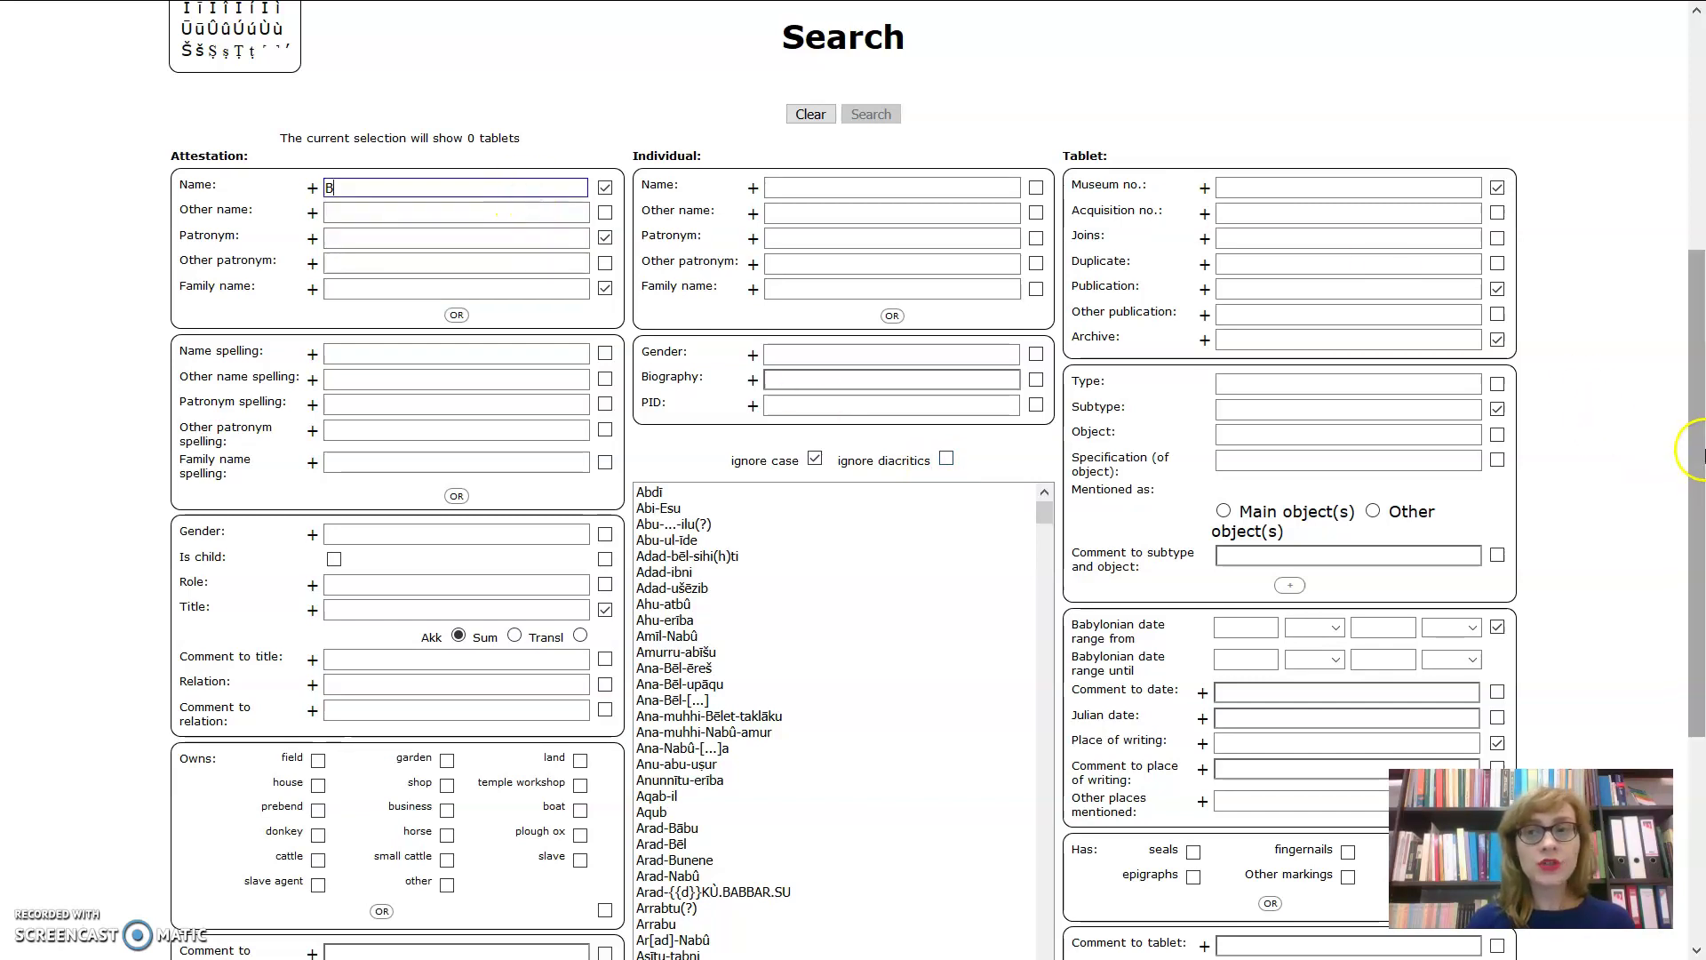
- Complete the attestation name as "Bēl-iddin", using the special character ē, and choose the exact Bēl-iddin entry from the matching names
{"action": "left_click_drag", "start_coordinate": [1699, 453], "coordinate": [1700, 348]}
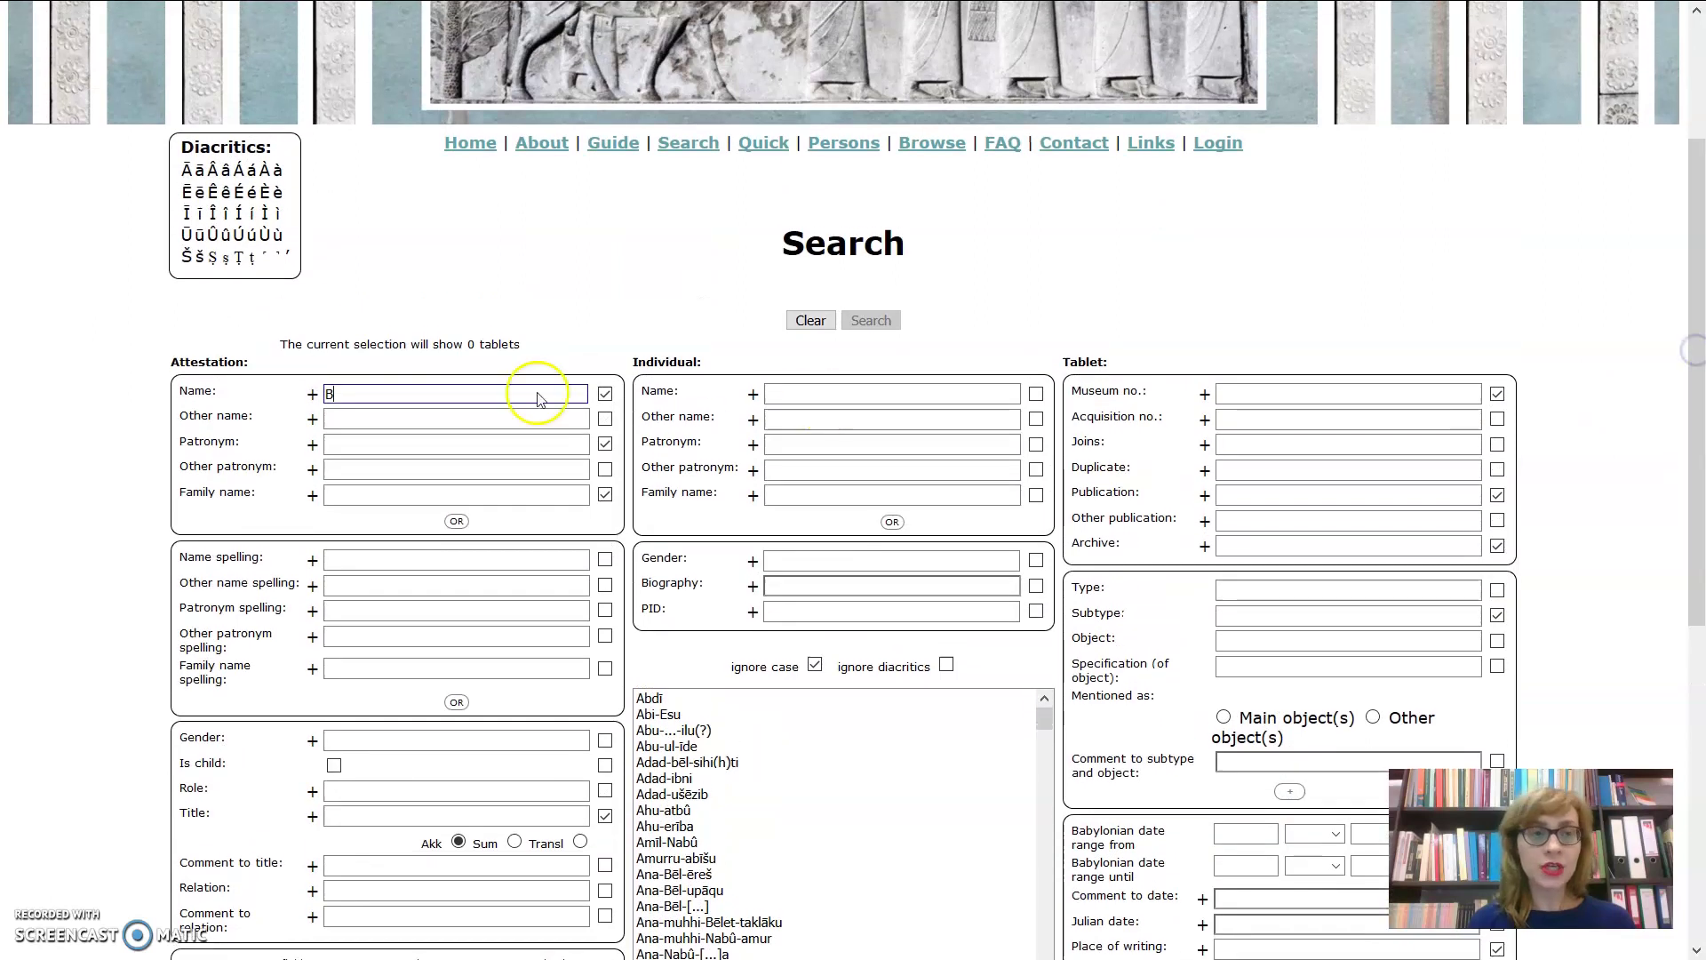
{"action": "left_click", "coordinate": [197, 194]}
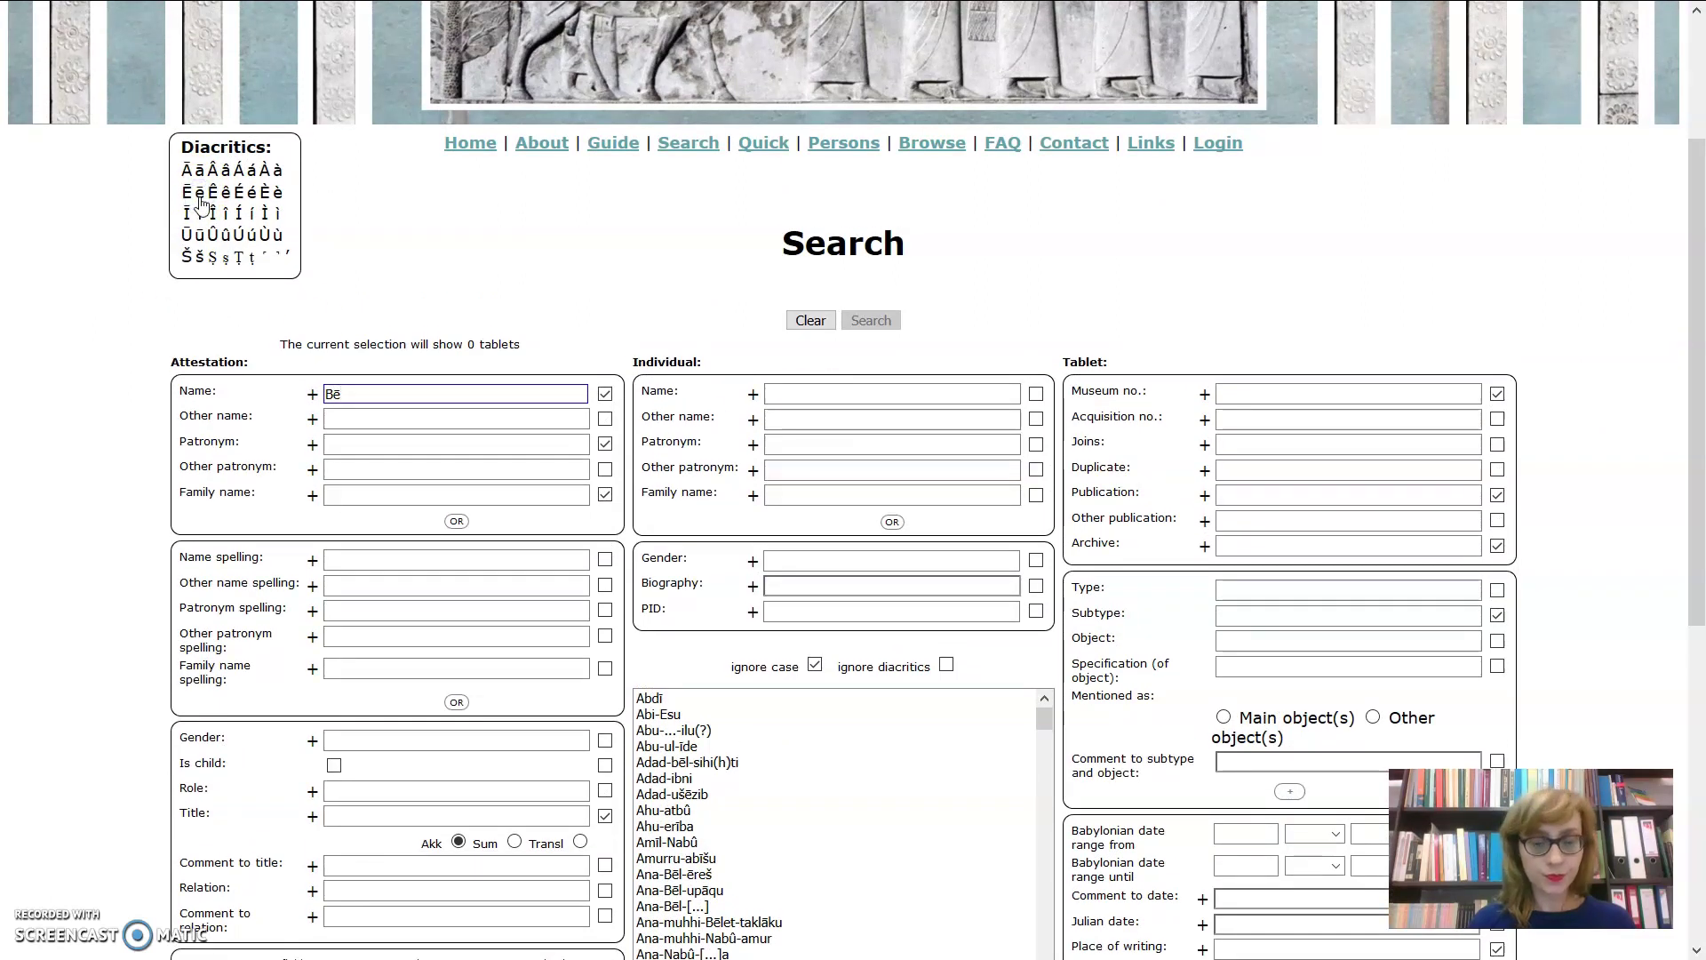
{"action": "type", "text": "l-"}
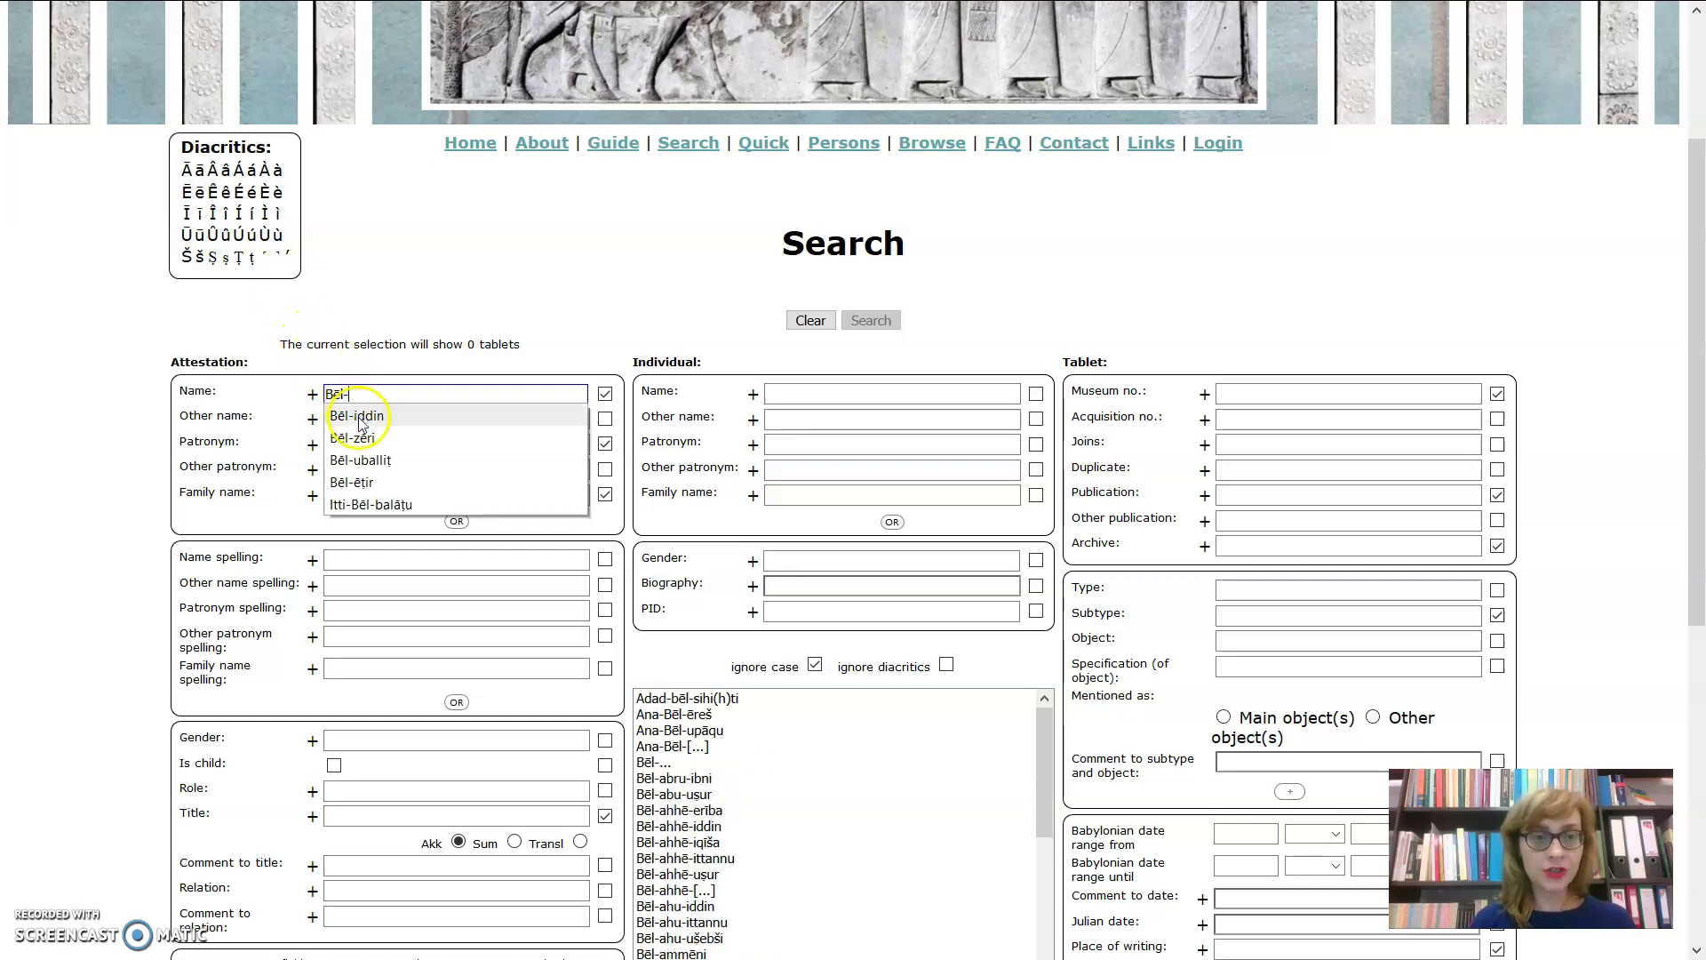
{"action": "type", "text": "iddin"}
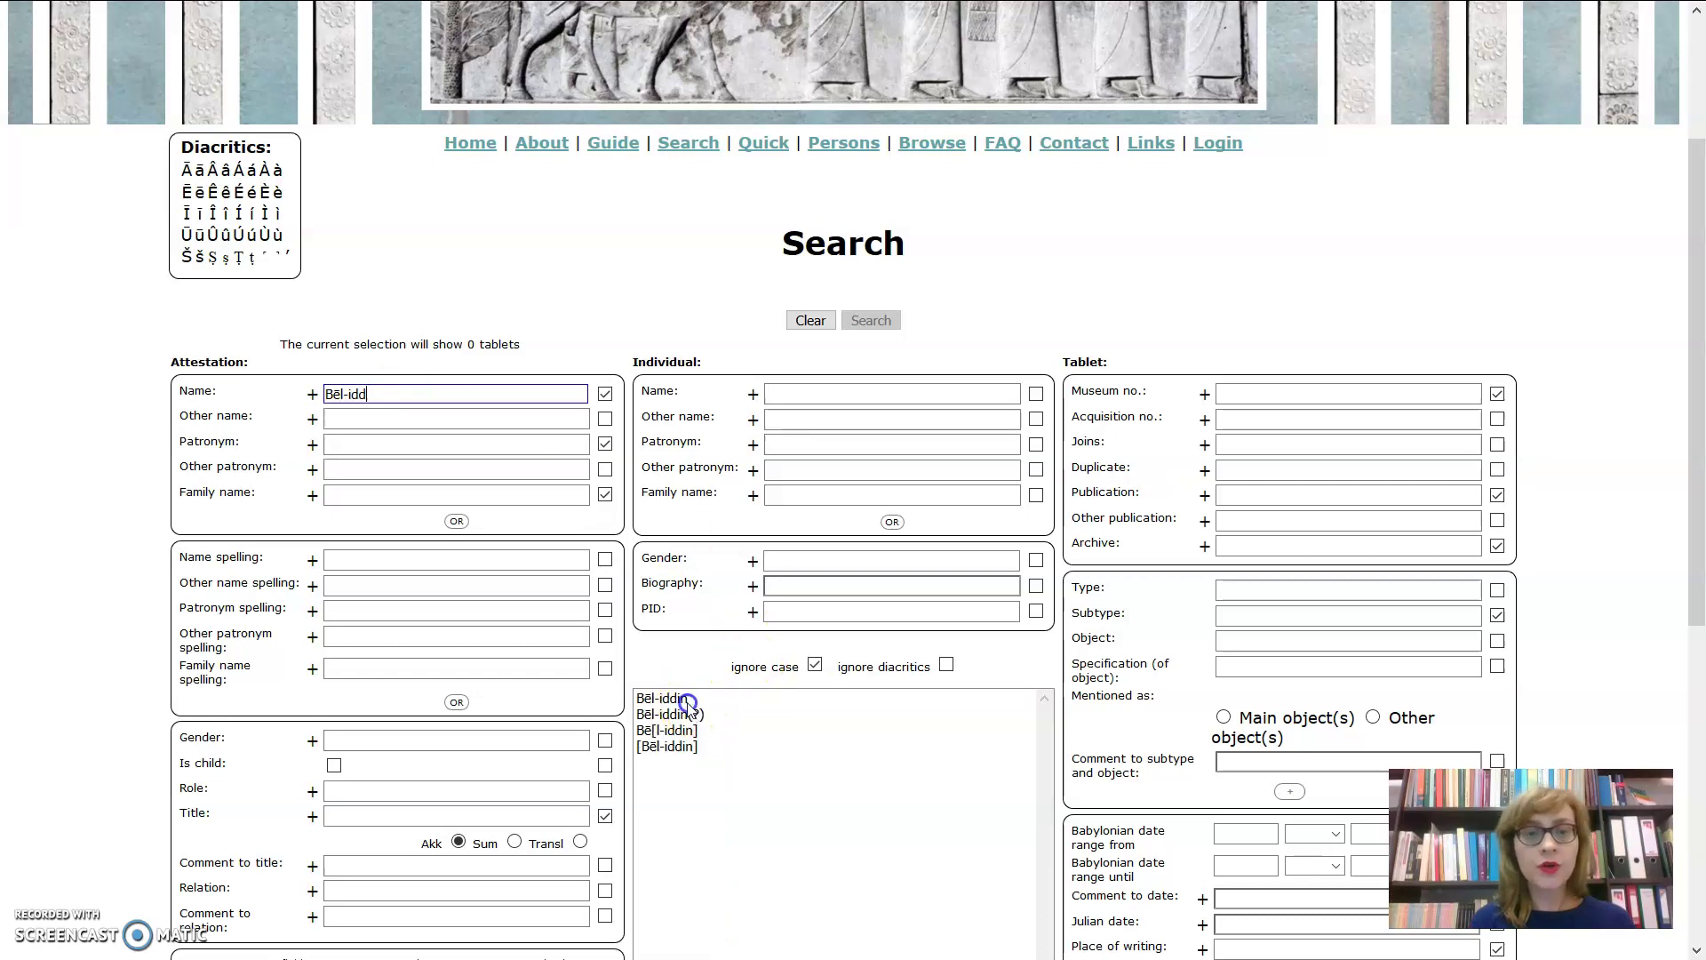
{"action": "left_click", "coordinate": [690, 702]}
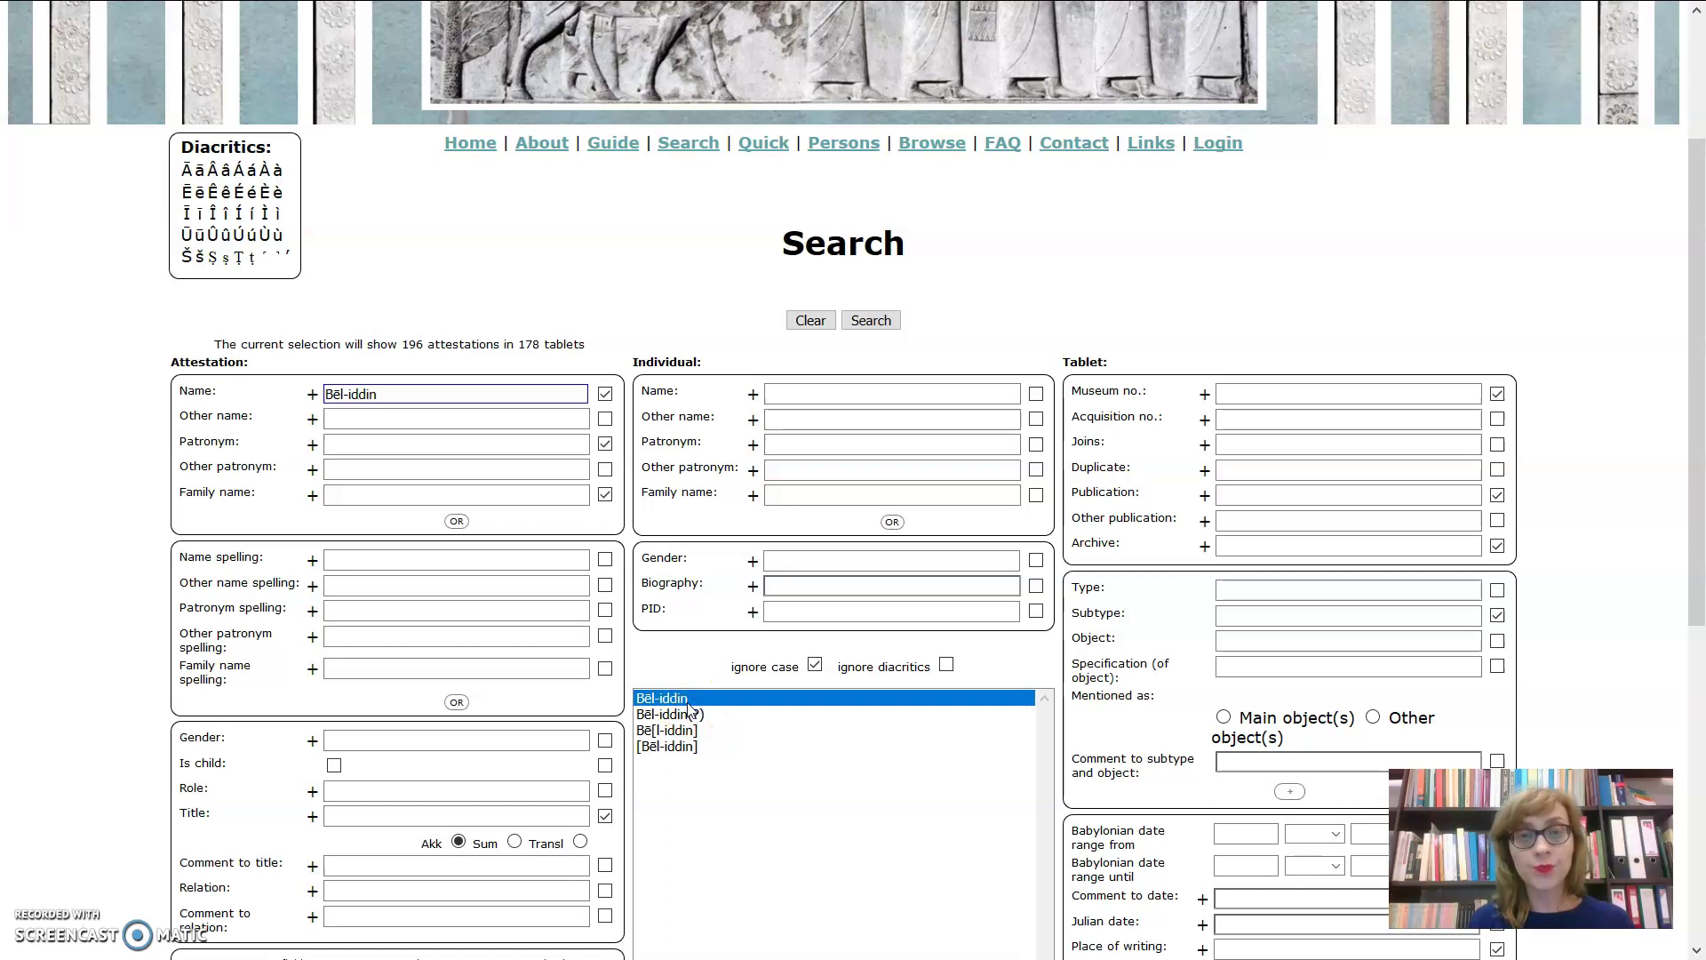
- Turn the ignore diacritics option back on and run the search for Bēl-iddin
{"action": "left_click", "coordinate": [947, 665]}
{"action": "left_click", "coordinate": [871, 323]}
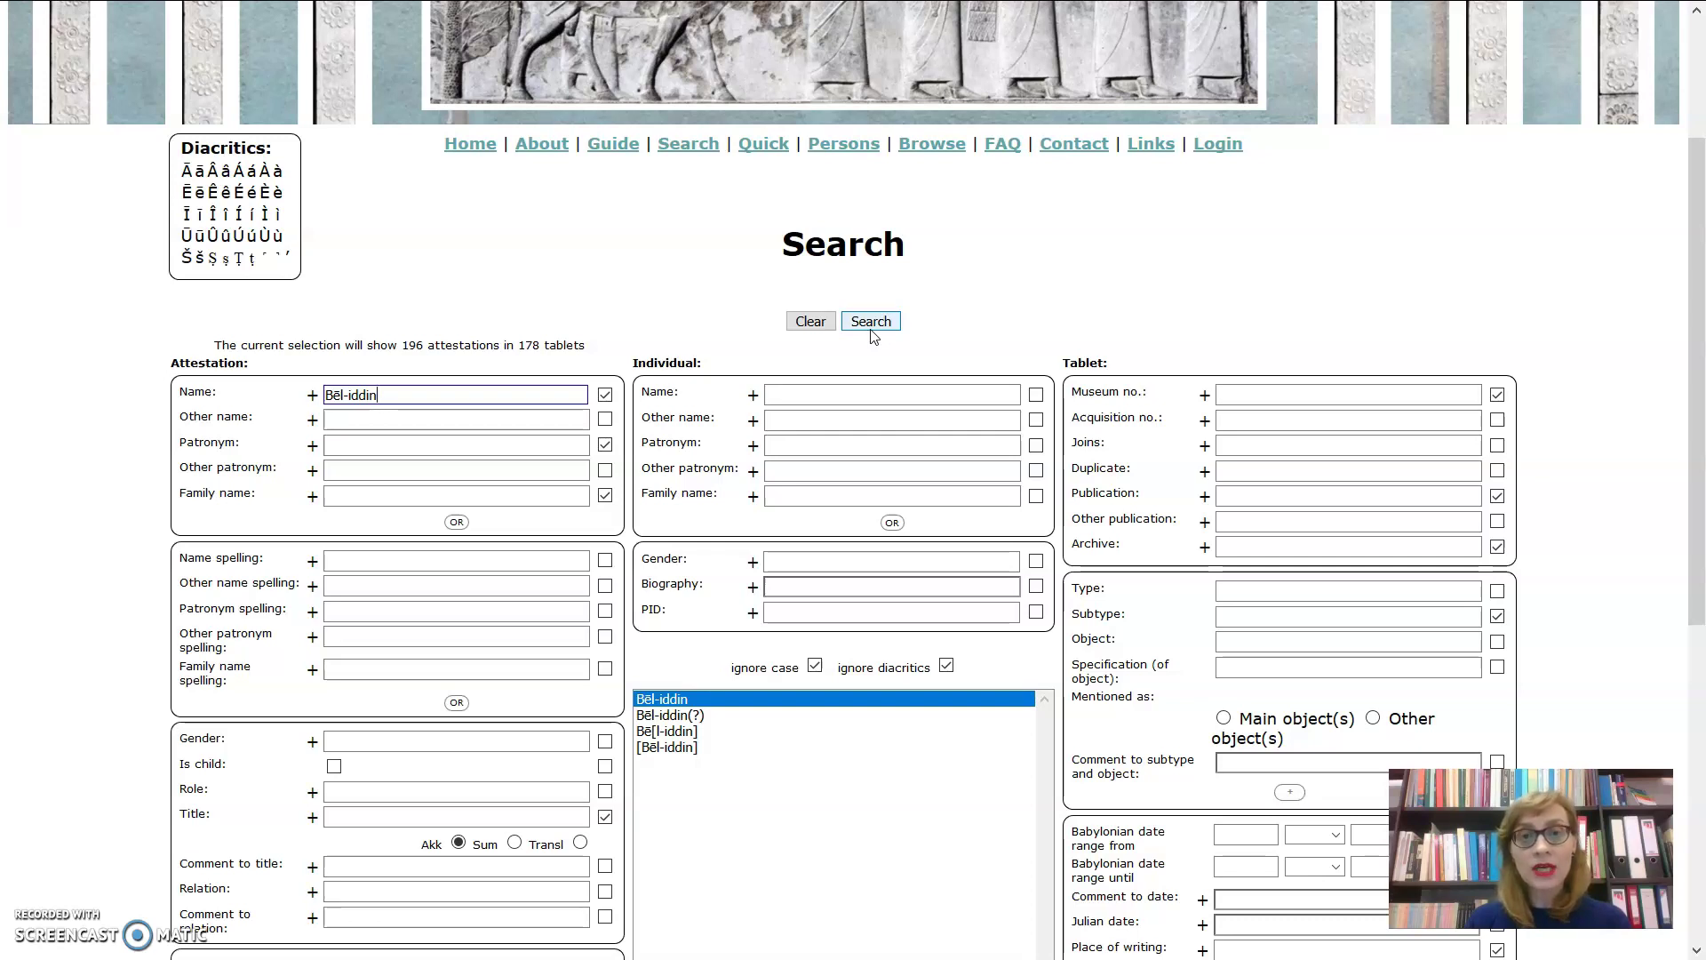
{"action": "left_click", "coordinate": [871, 327]}
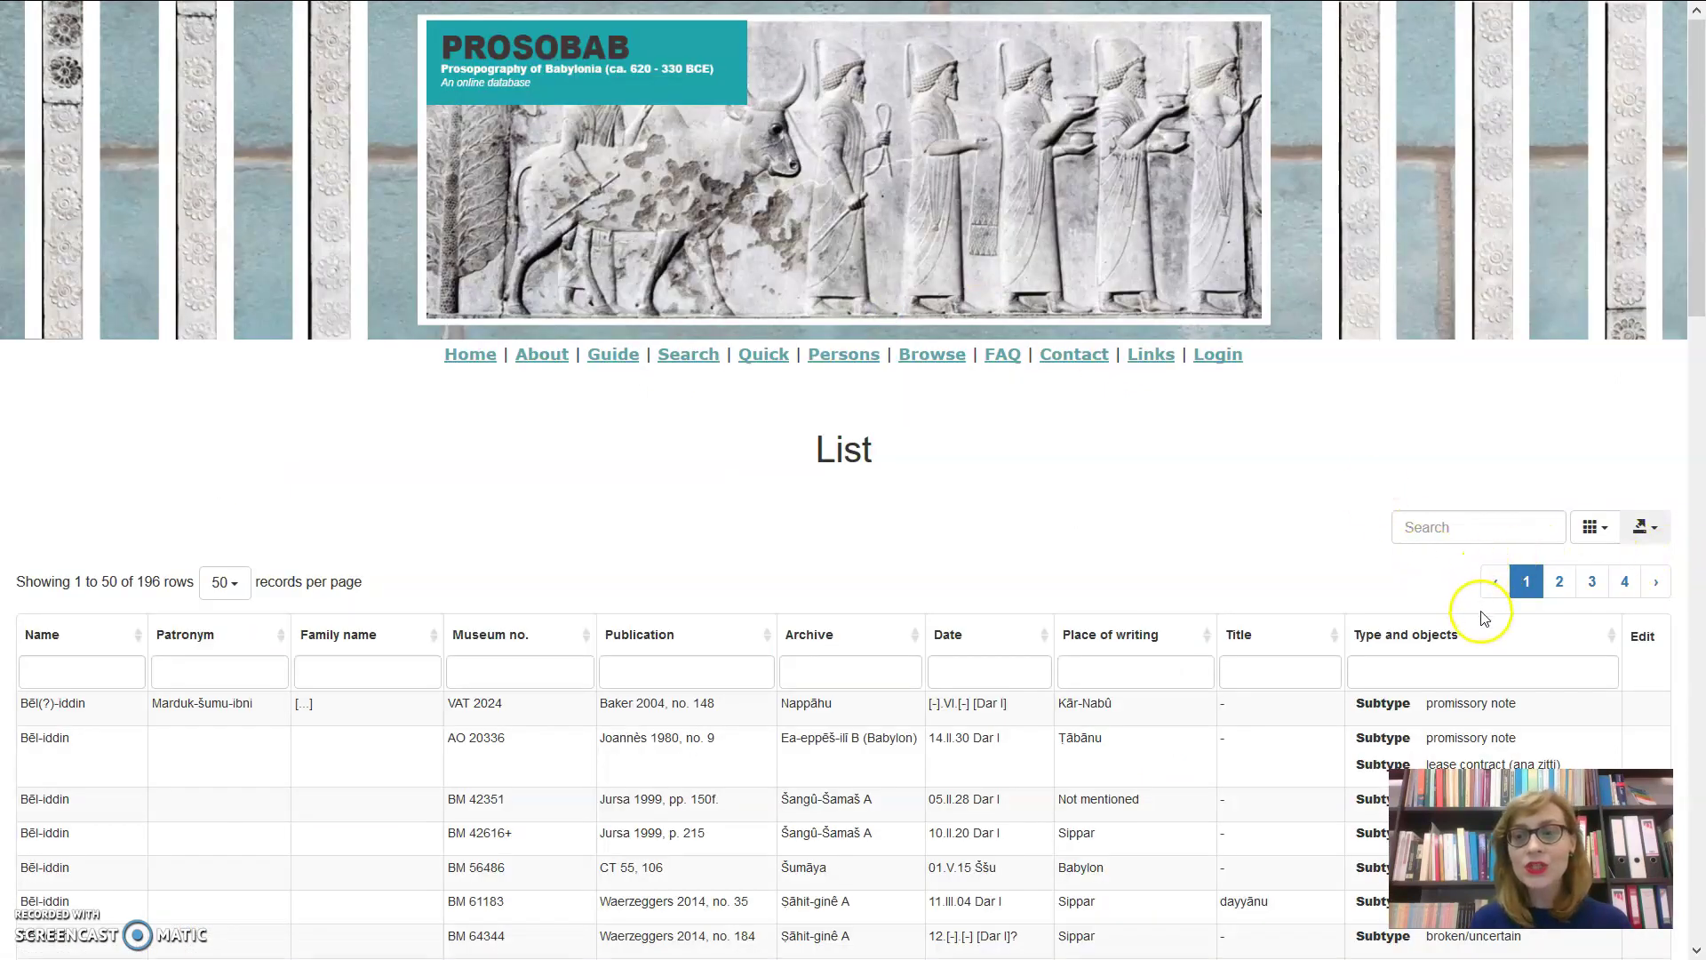
- Set the results list to show 500 records per page
{"action": "left_click_drag", "start_coordinate": [1697, 296], "coordinate": [1700, 397]}
{"action": "left_click", "coordinate": [225, 279]}
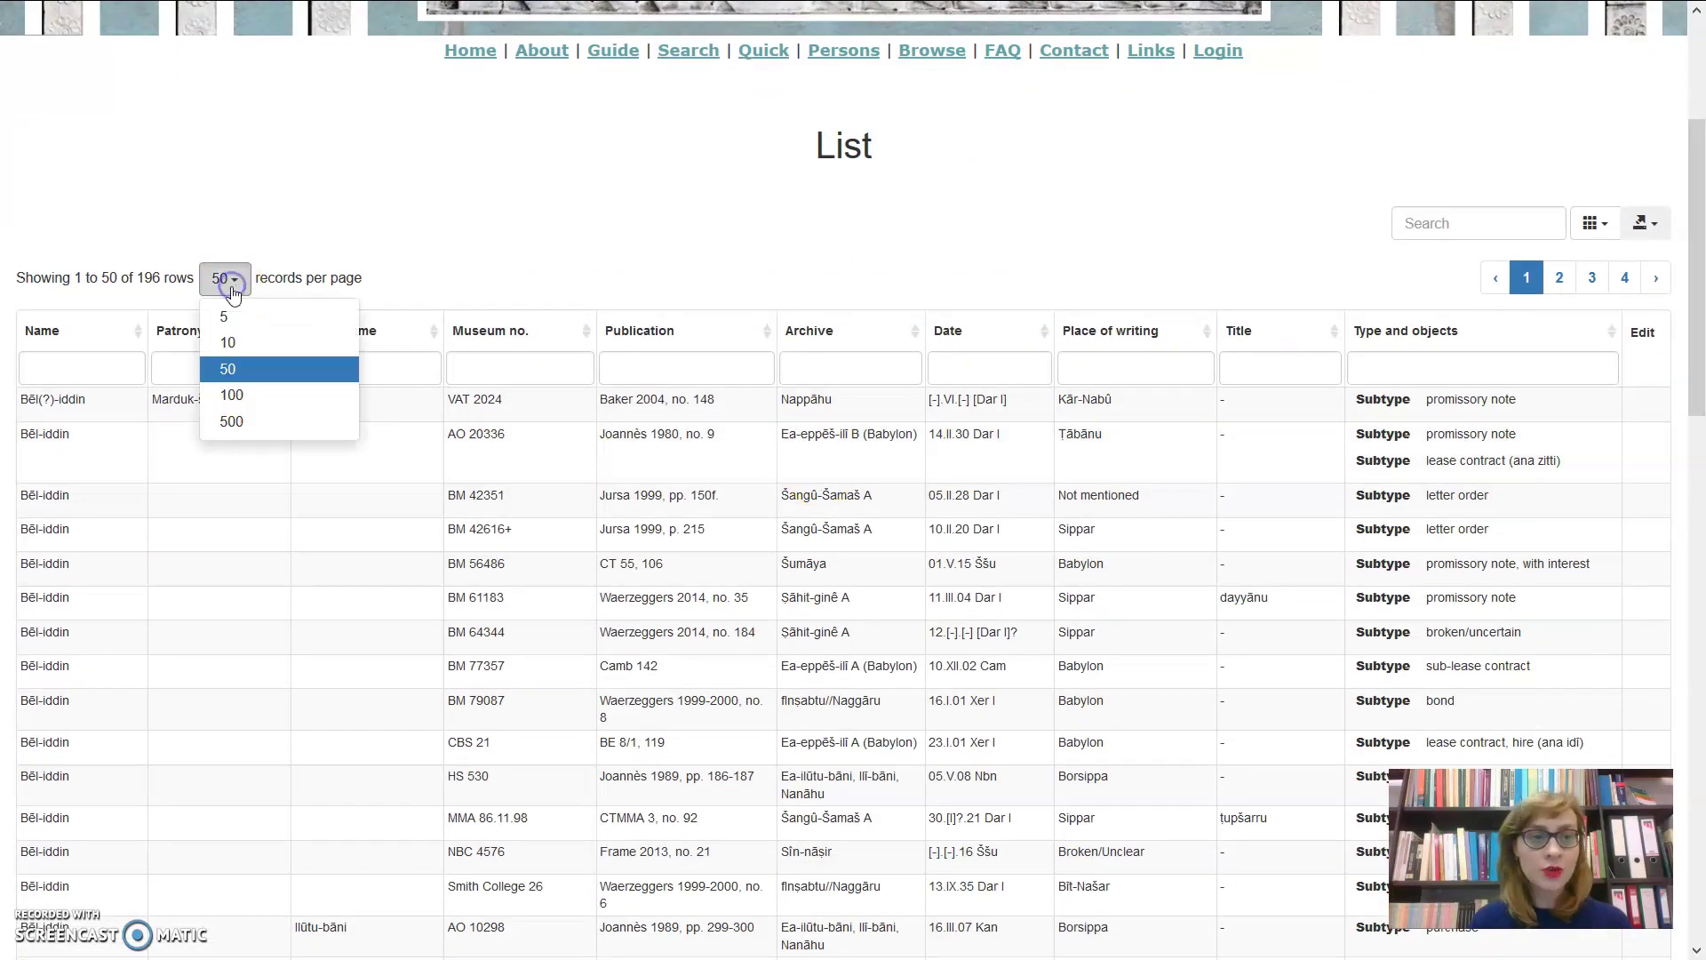
{"action": "left_click", "coordinate": [234, 421]}
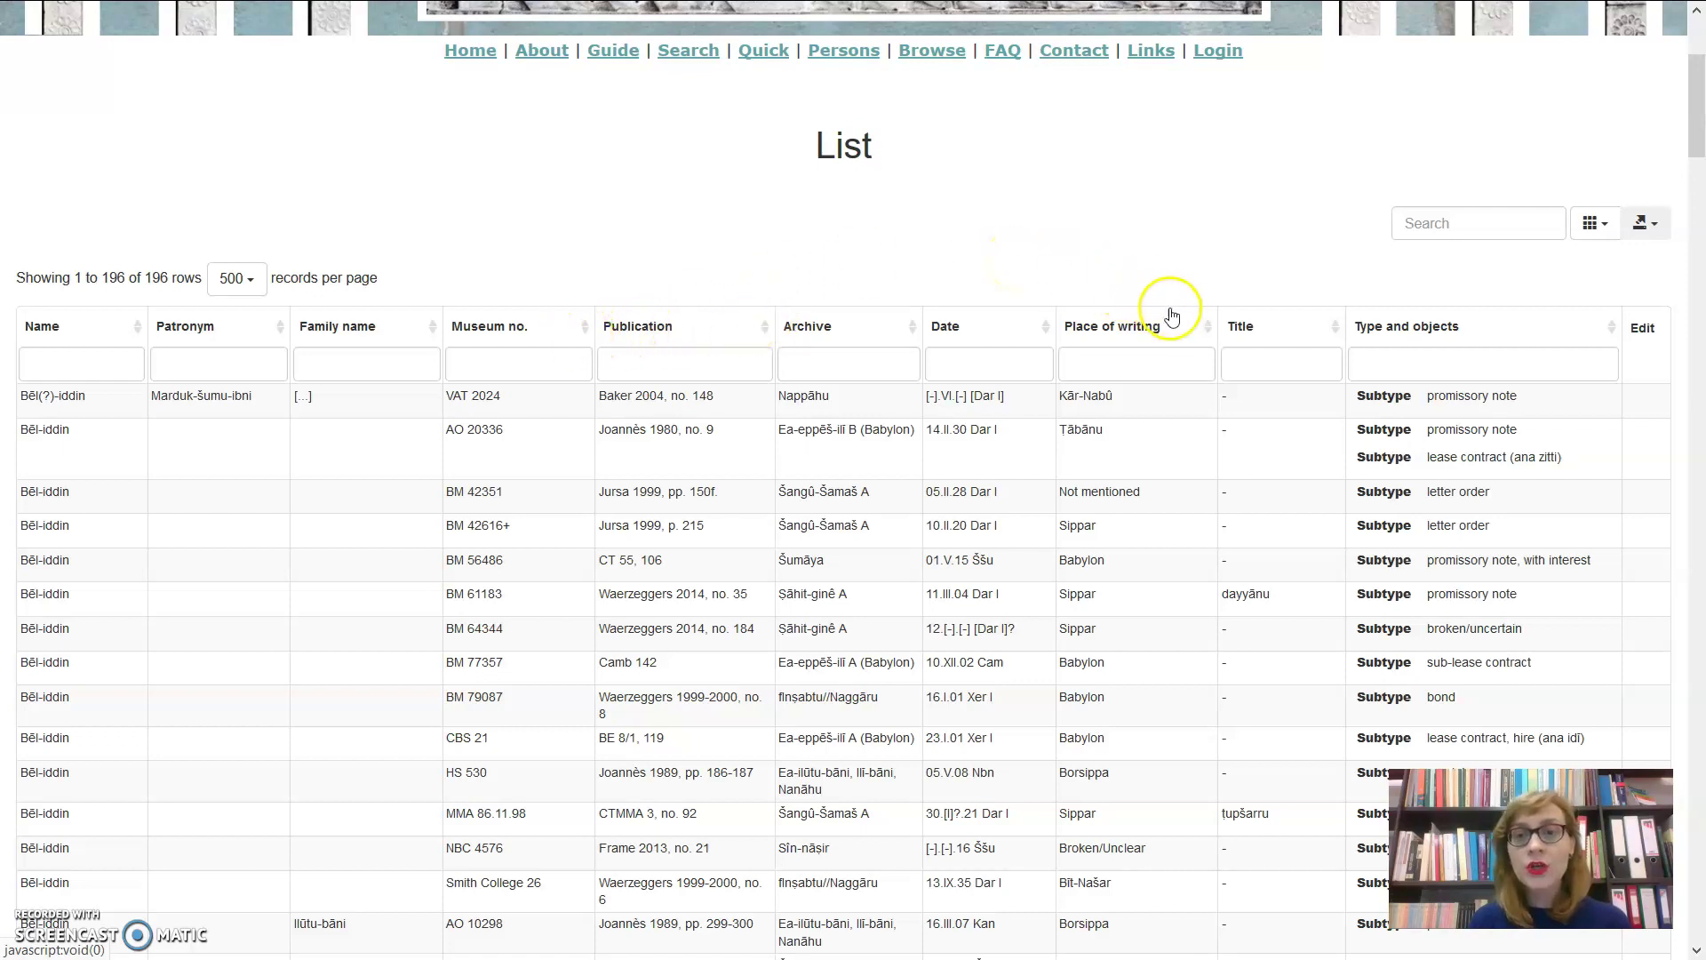
- Sort the results by place of writing in descending and ascending order, and finally by date in ascending order
{"action": "left_click", "coordinate": [1208, 331]}
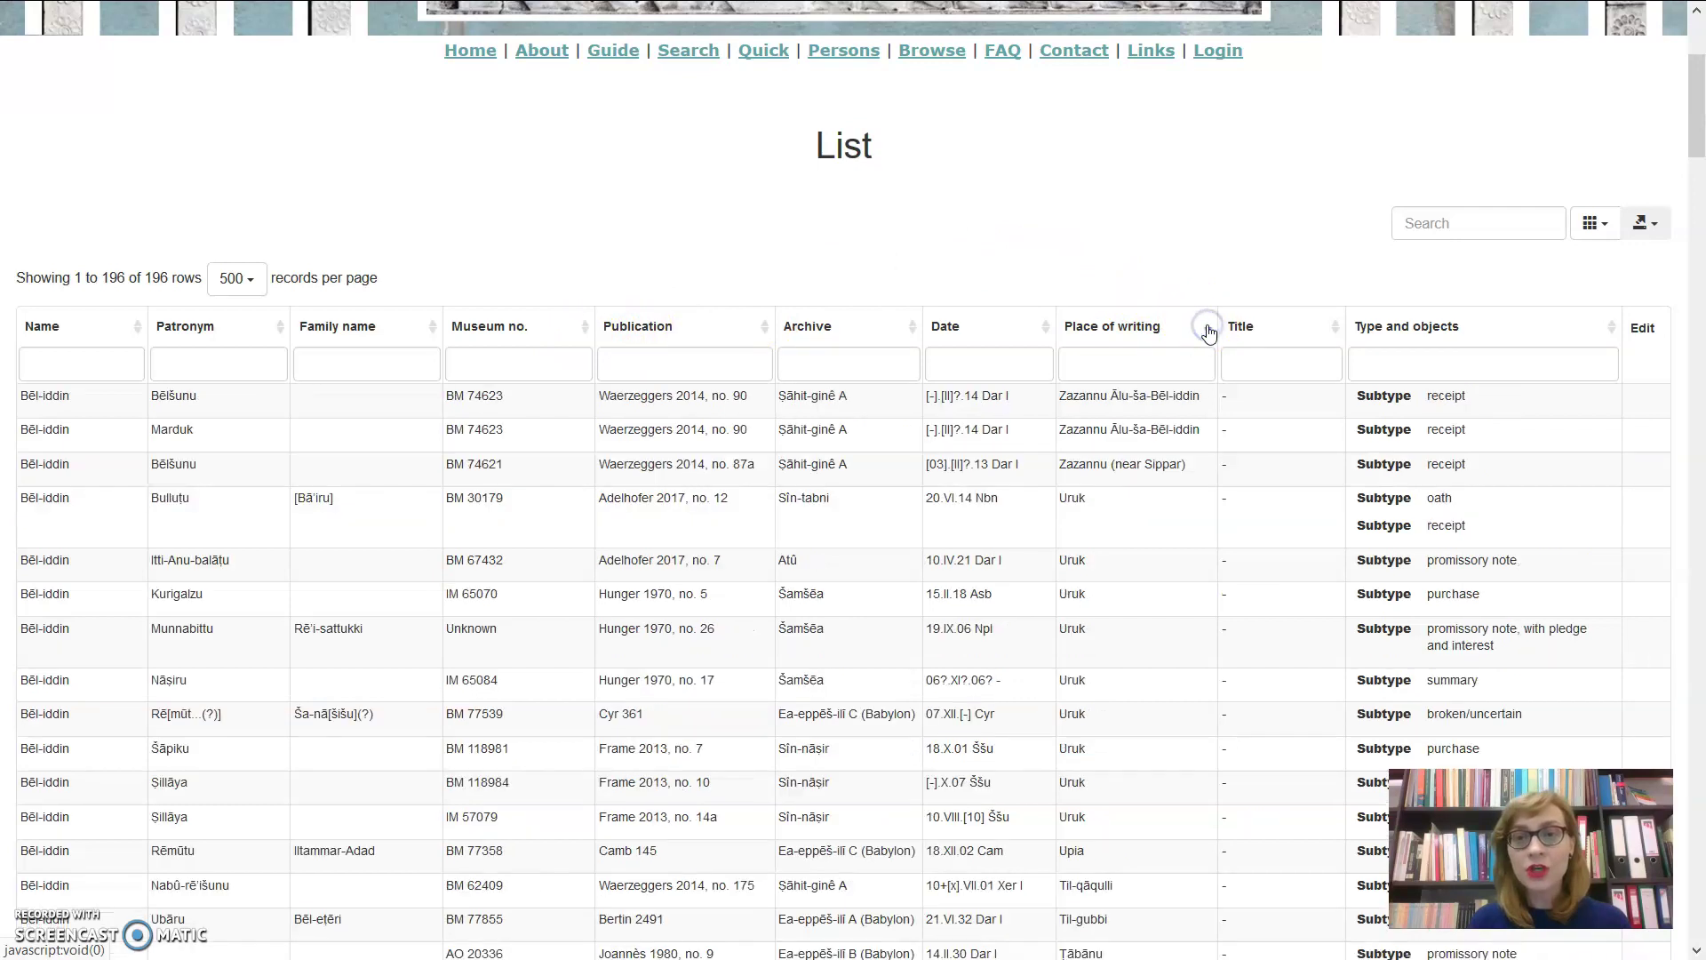
{"action": "left_click", "coordinate": [1208, 330]}
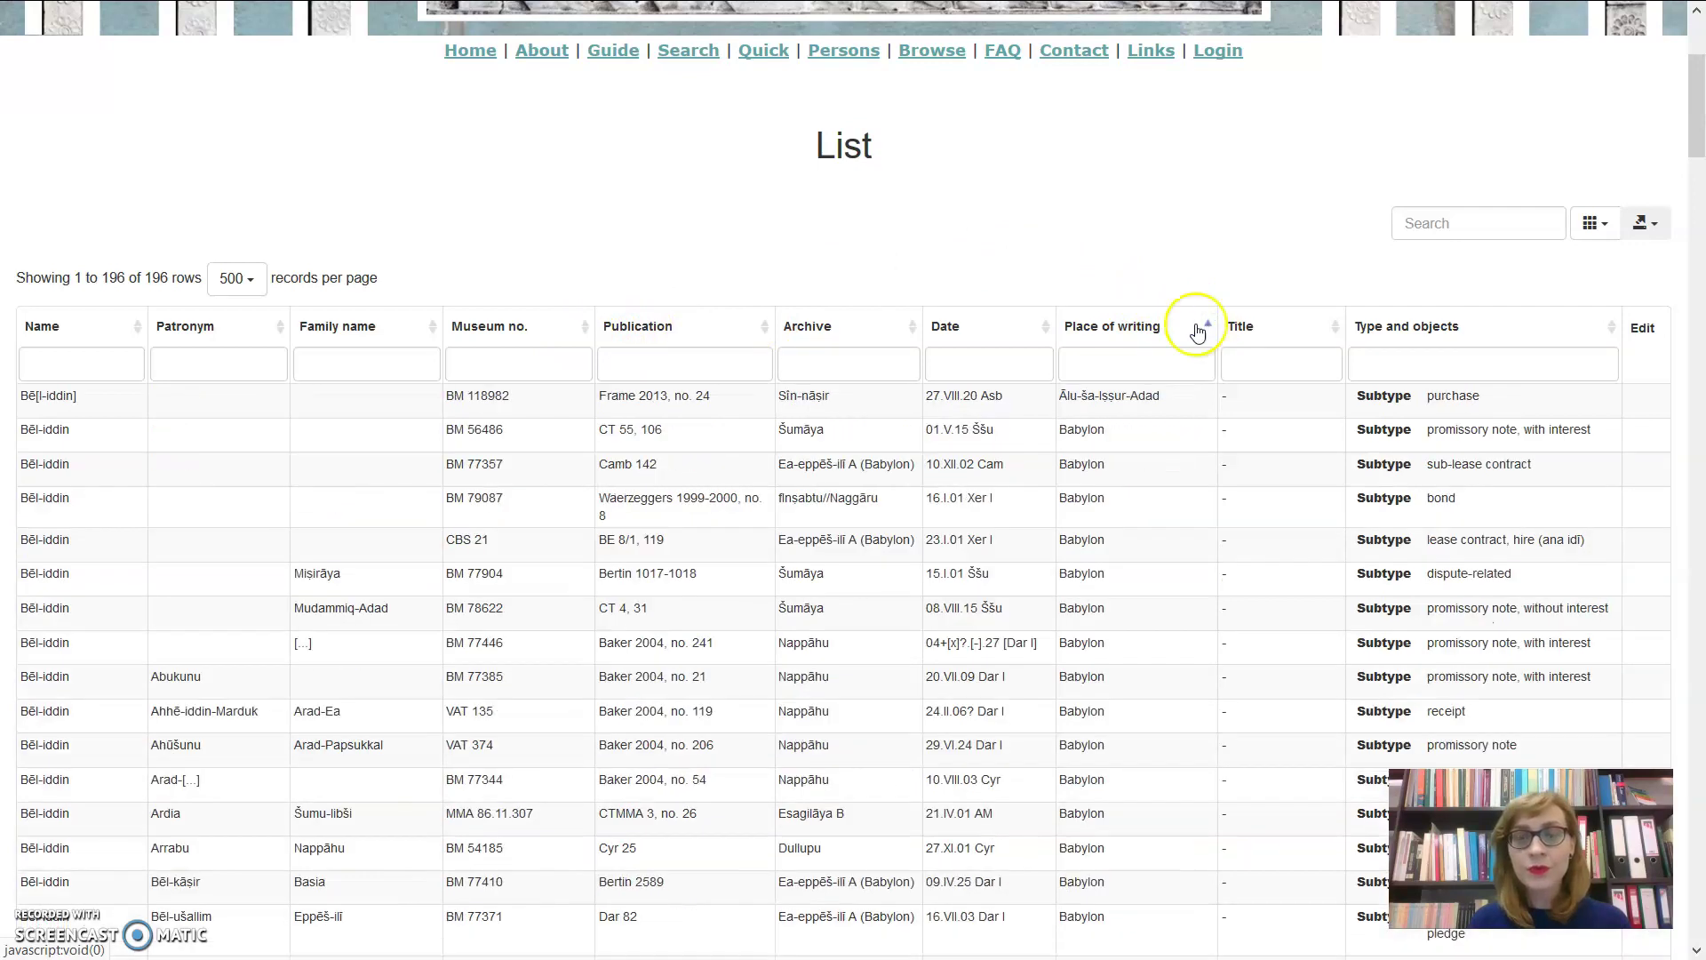
{"action": "left_click", "coordinate": [1045, 330]}
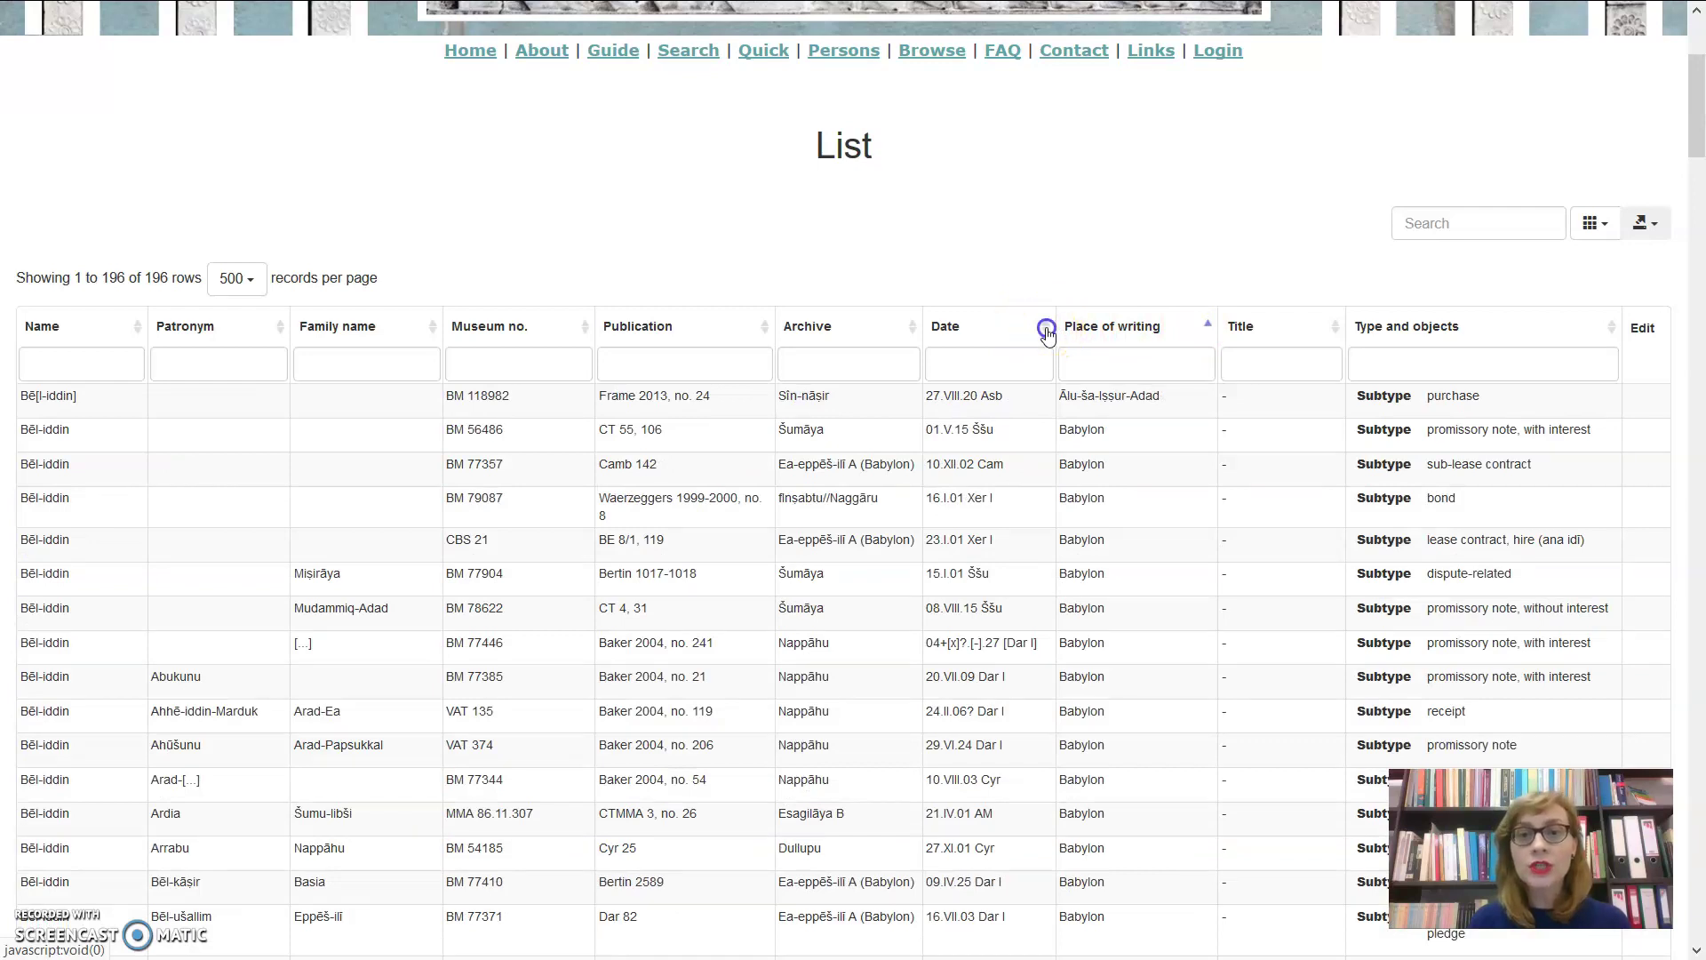
{"action": "left_click", "coordinate": [1046, 330]}
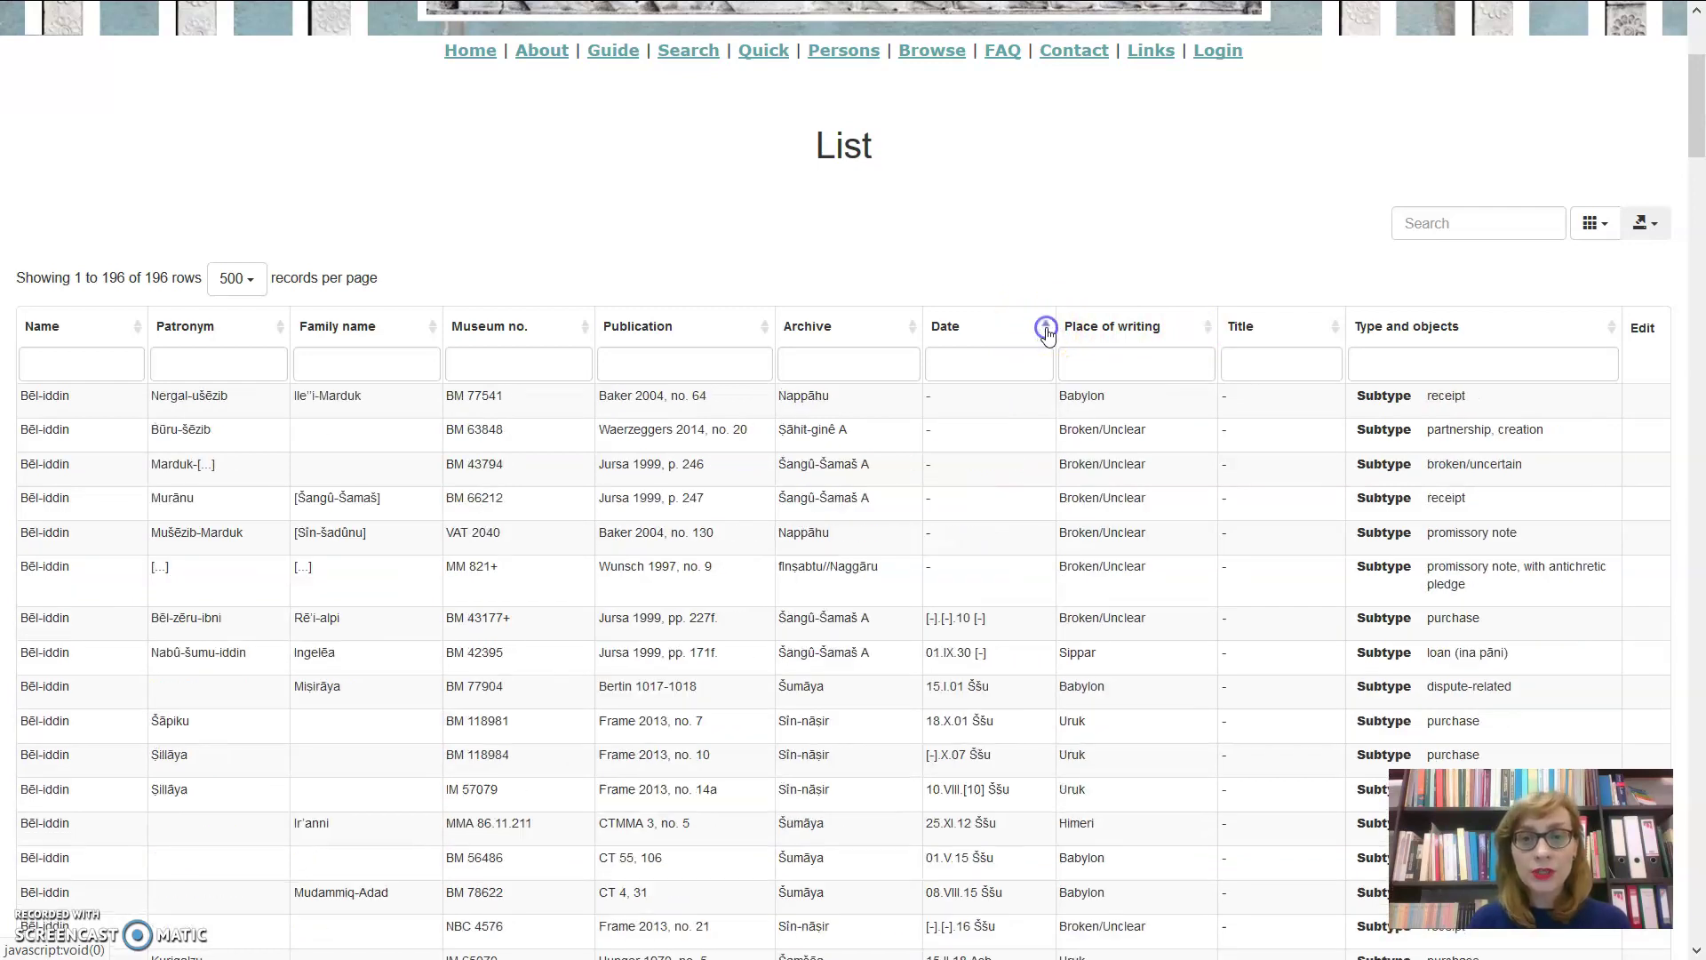
- Export the results list in MS-Excel format
{"action": "left_click", "coordinate": [1647, 232]}
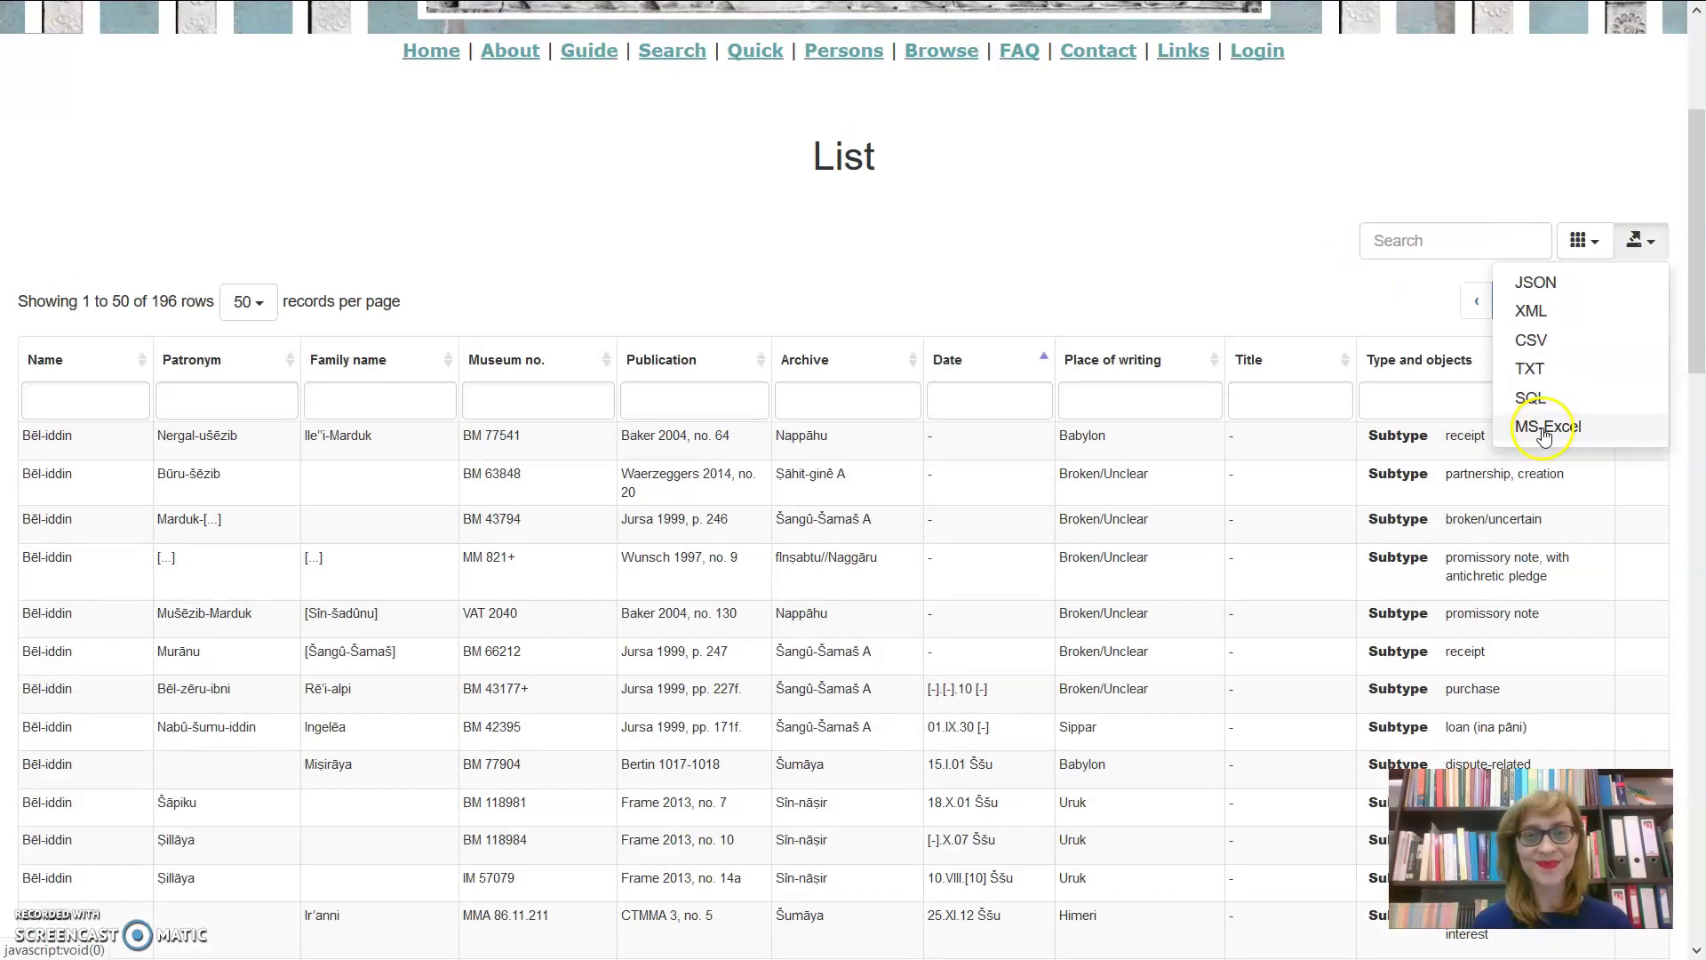
{"action": "left_click", "coordinate": [1540, 430]}
{"action": "left_click", "coordinate": [1345, 311]}
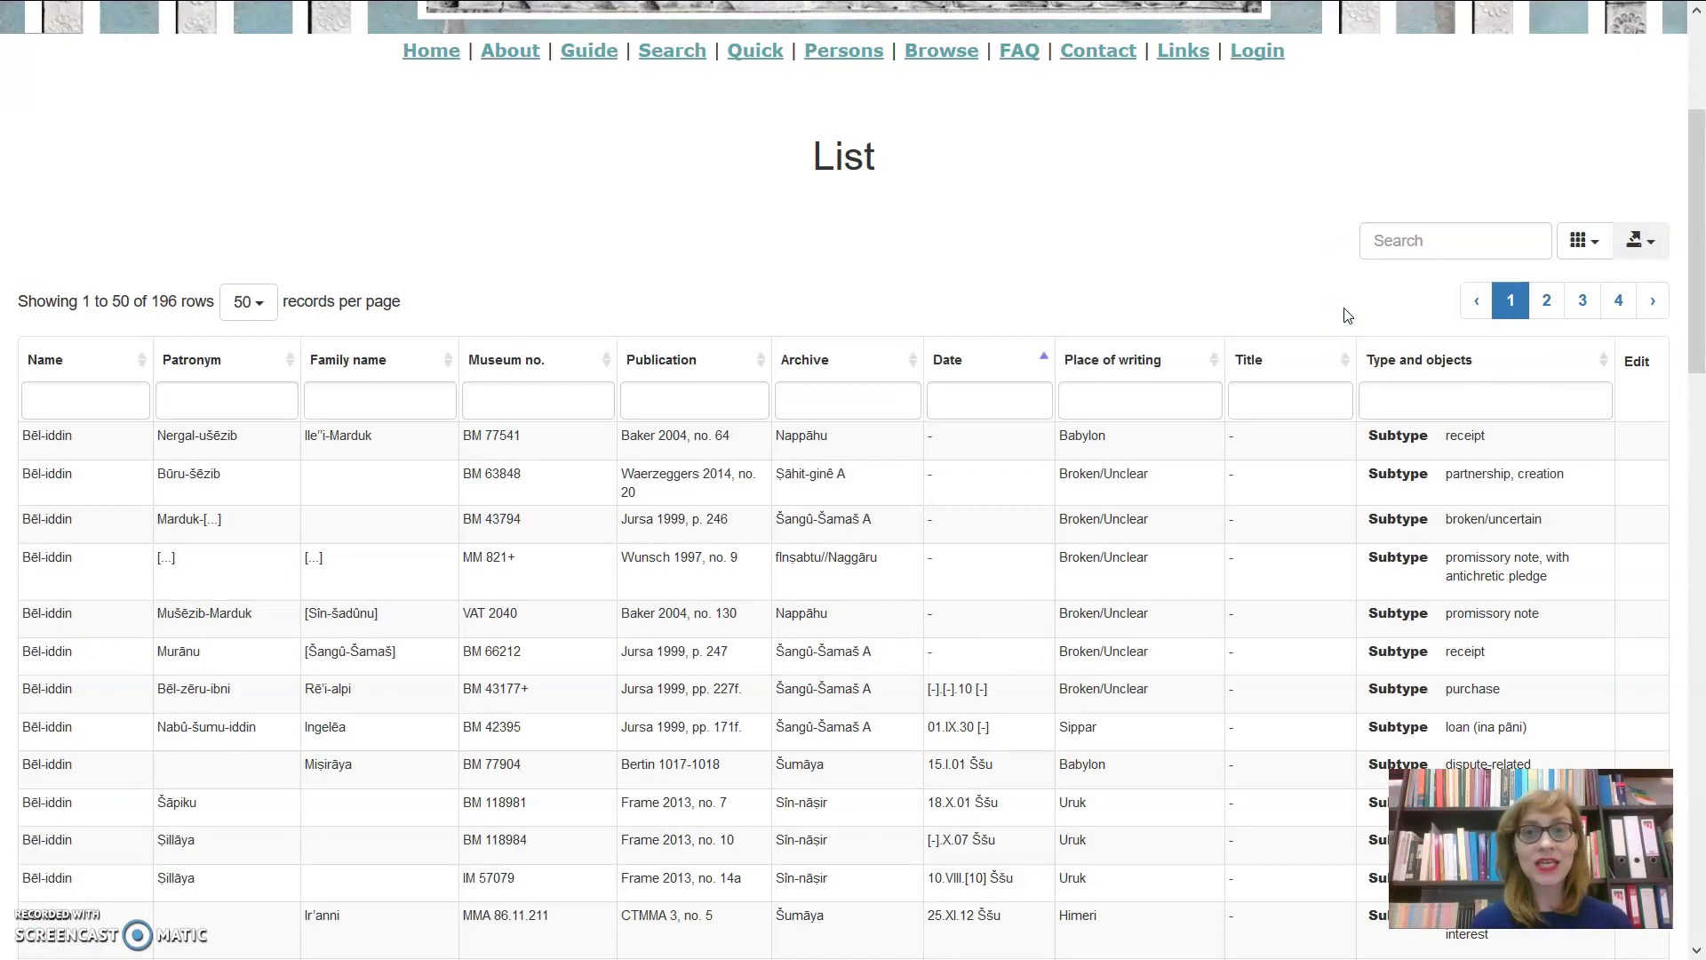
- Filter the results by the family name "Ur-N" and open the tablet record of the matching Bēl-iddin attestation
{"action": "left_click", "coordinate": [432, 399]}
{"action": "type", "text": "Ur-N"}
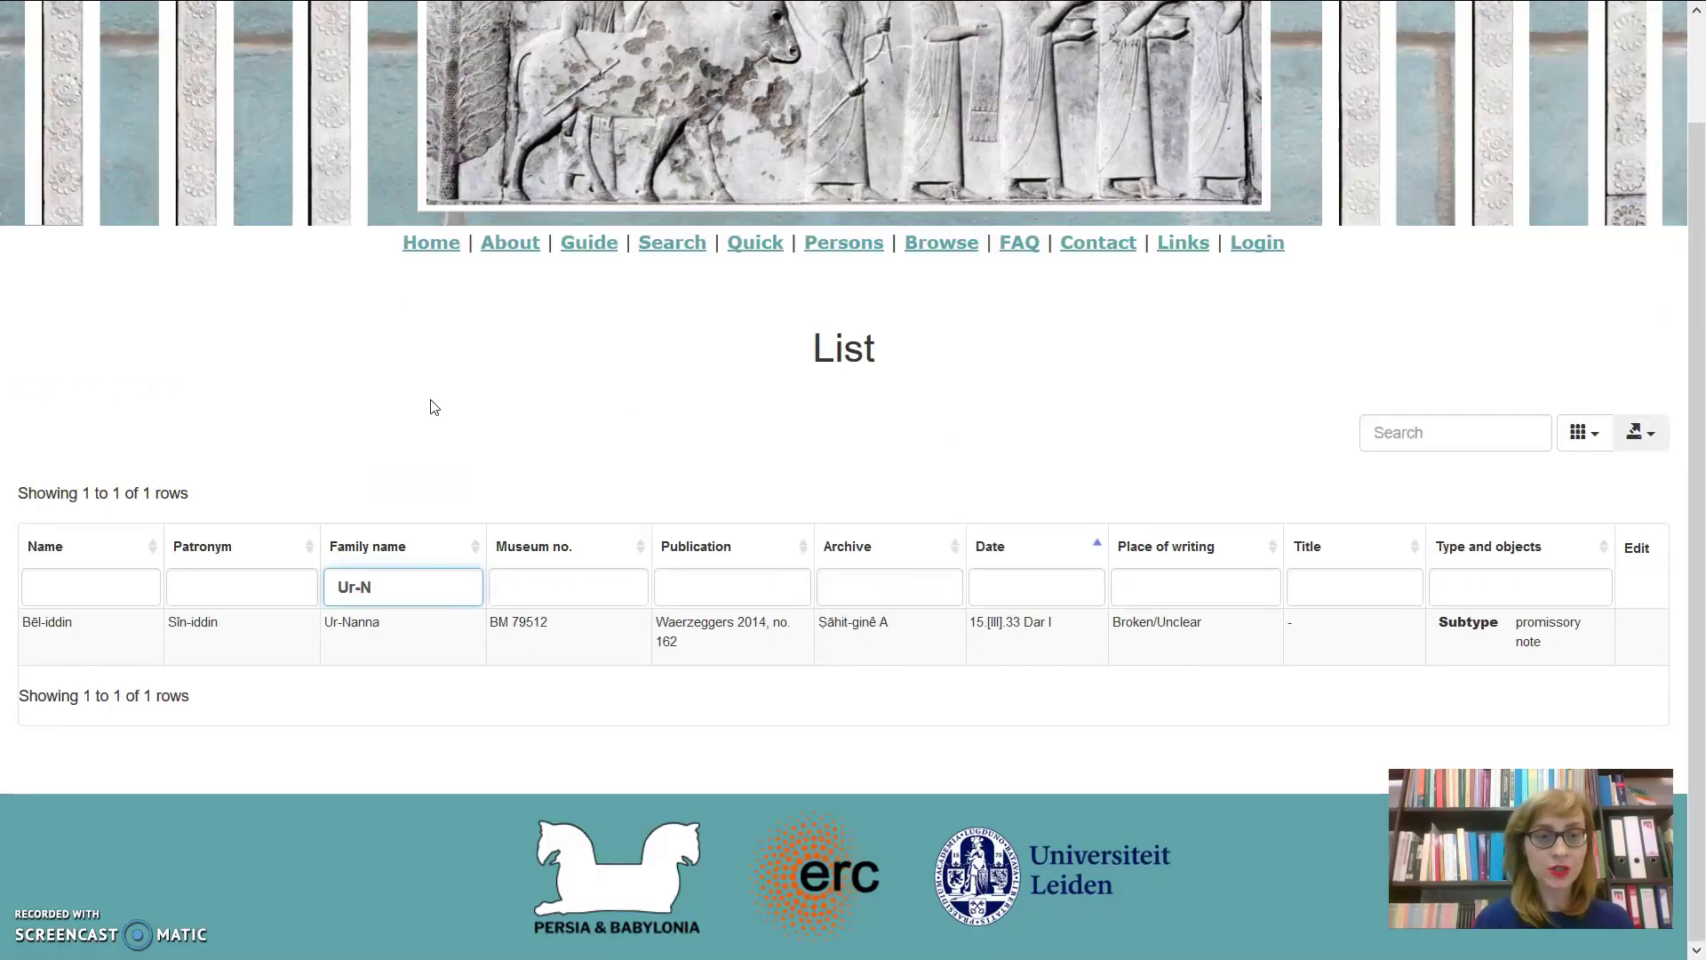
{"action": "left_click", "coordinate": [66, 623]}
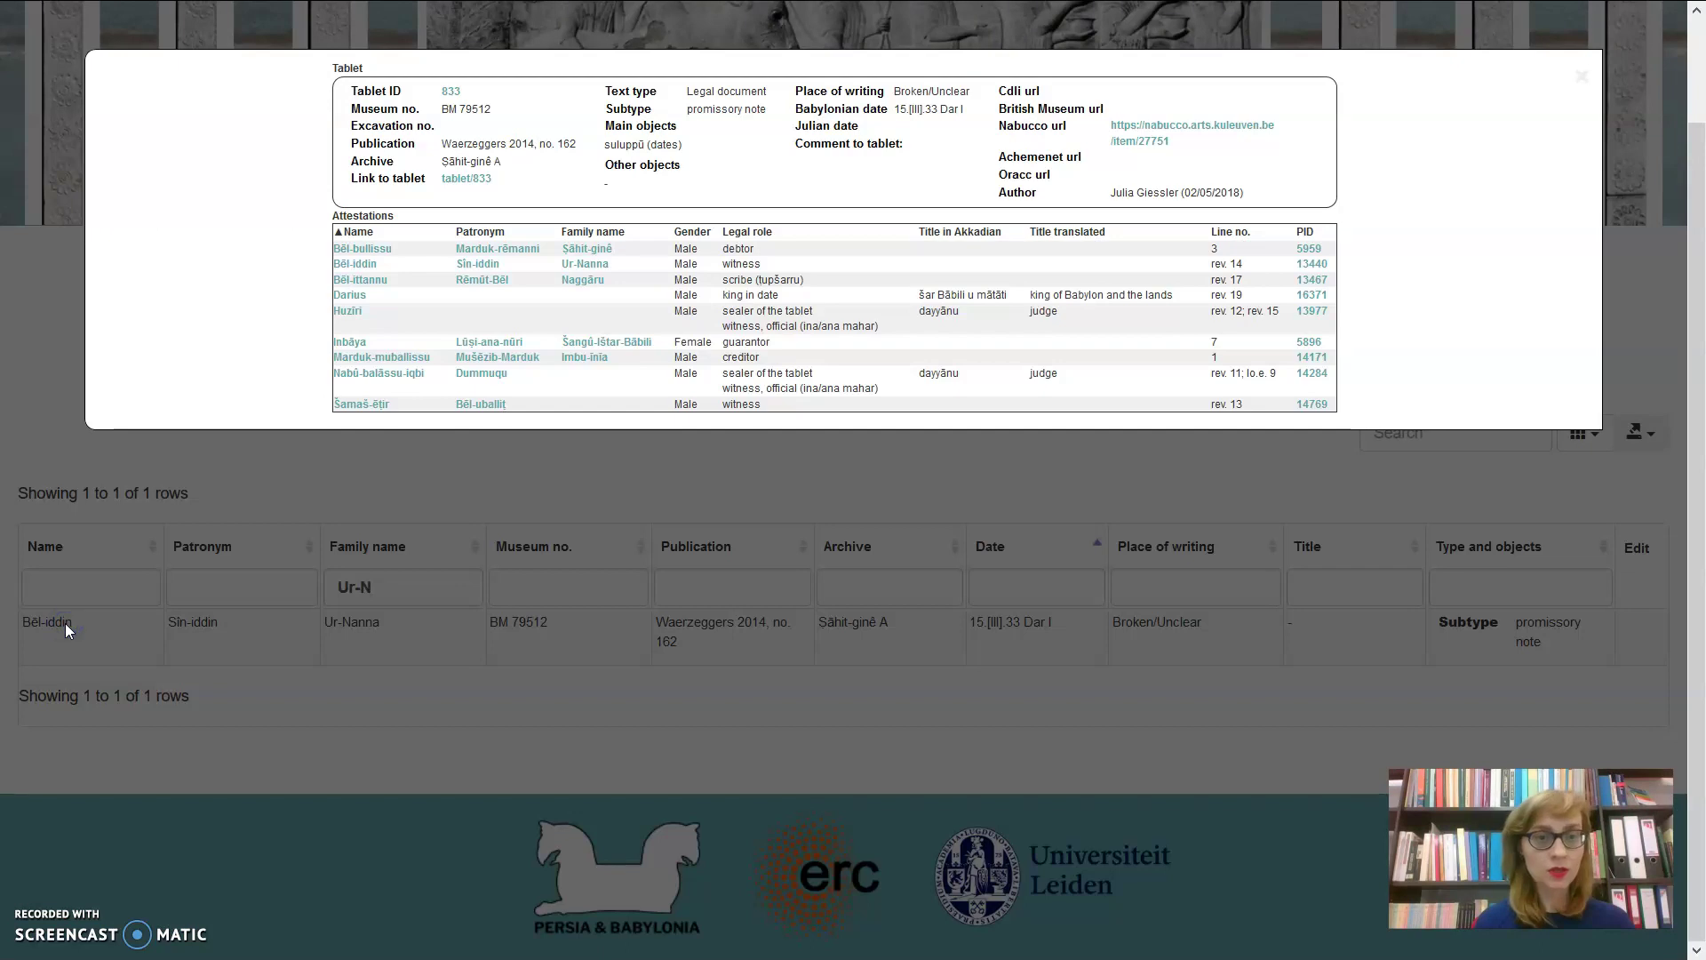
- View the attestation details of Bēl-bullissu from the tablet record and return to the filtered results list, closing the record
{"action": "key", "text": "ctrl+plus"}
{"action": "key", "text": "ctrl+plus"}
{"action": "key", "text": "ctrl+plus"}
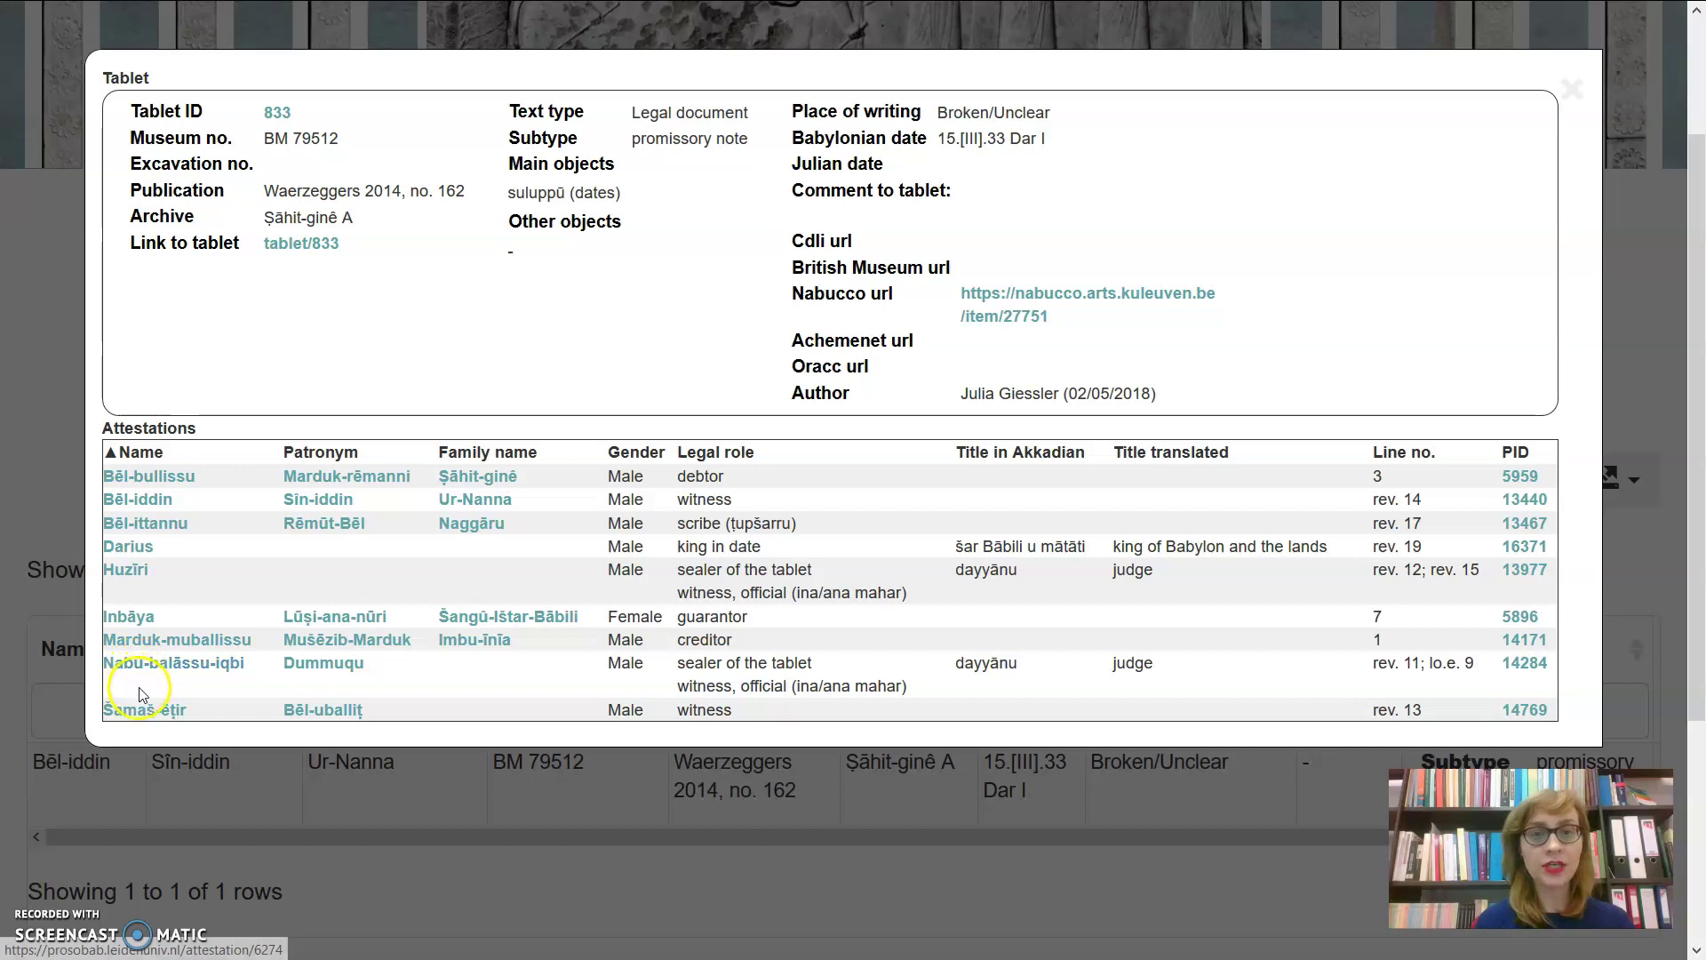
{"action": "left_click", "coordinate": [188, 483]}
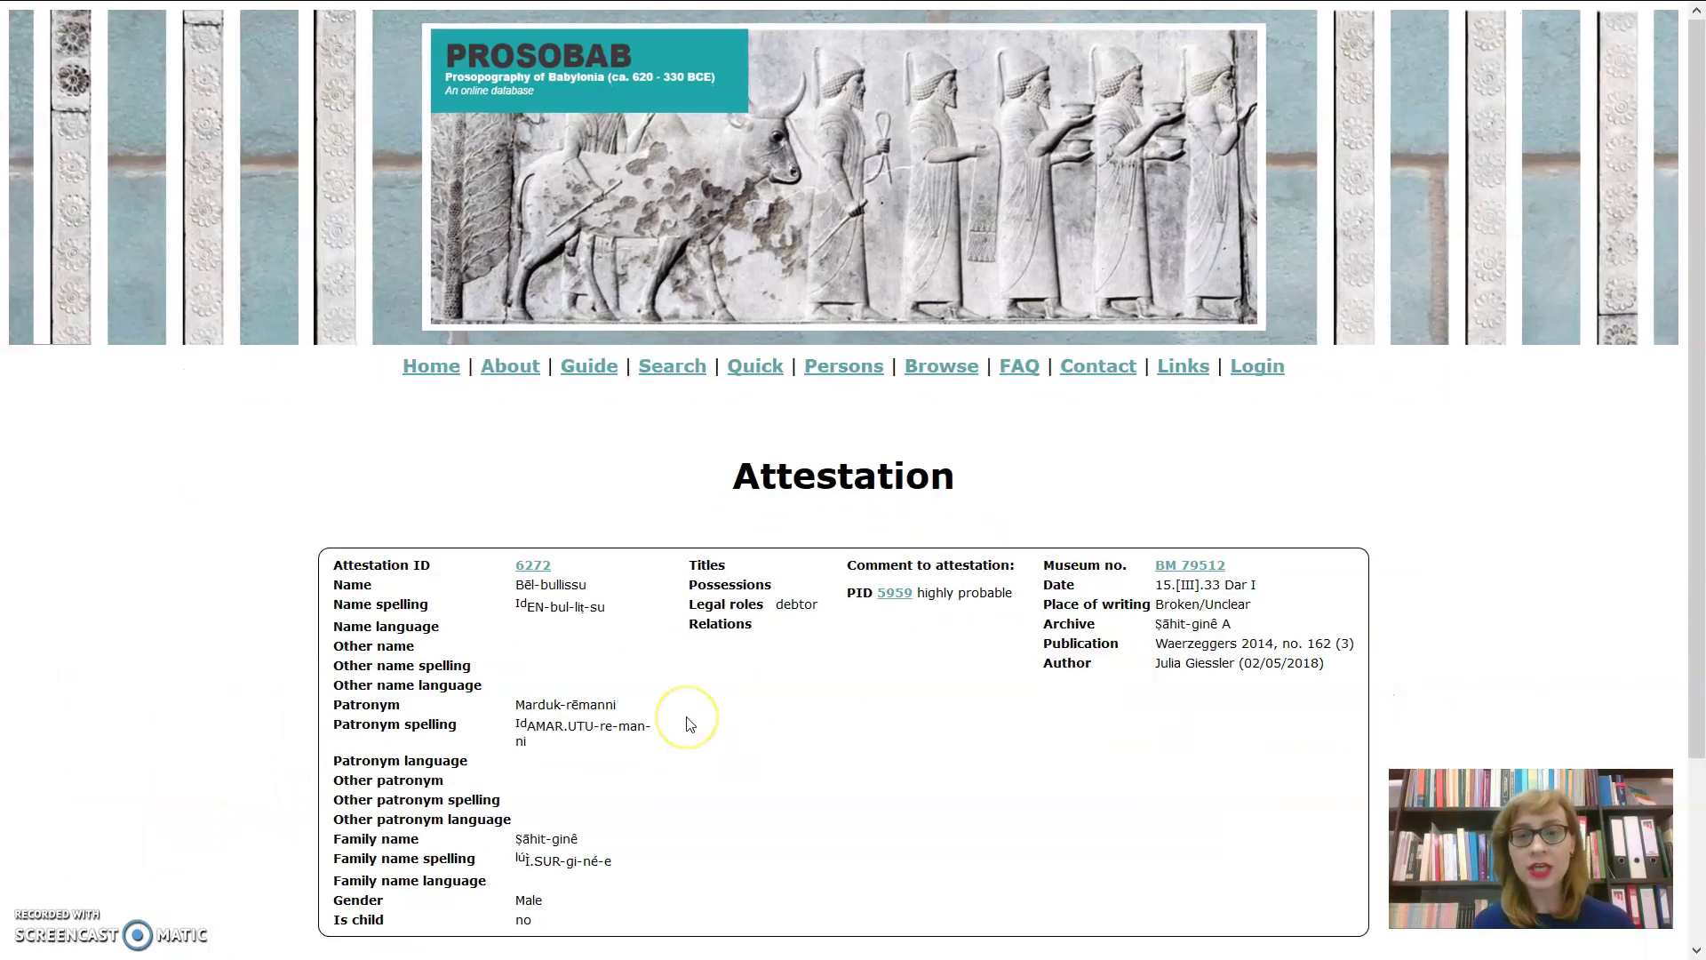
{"action": "mouse_move", "coordinate": [1016, 11]}
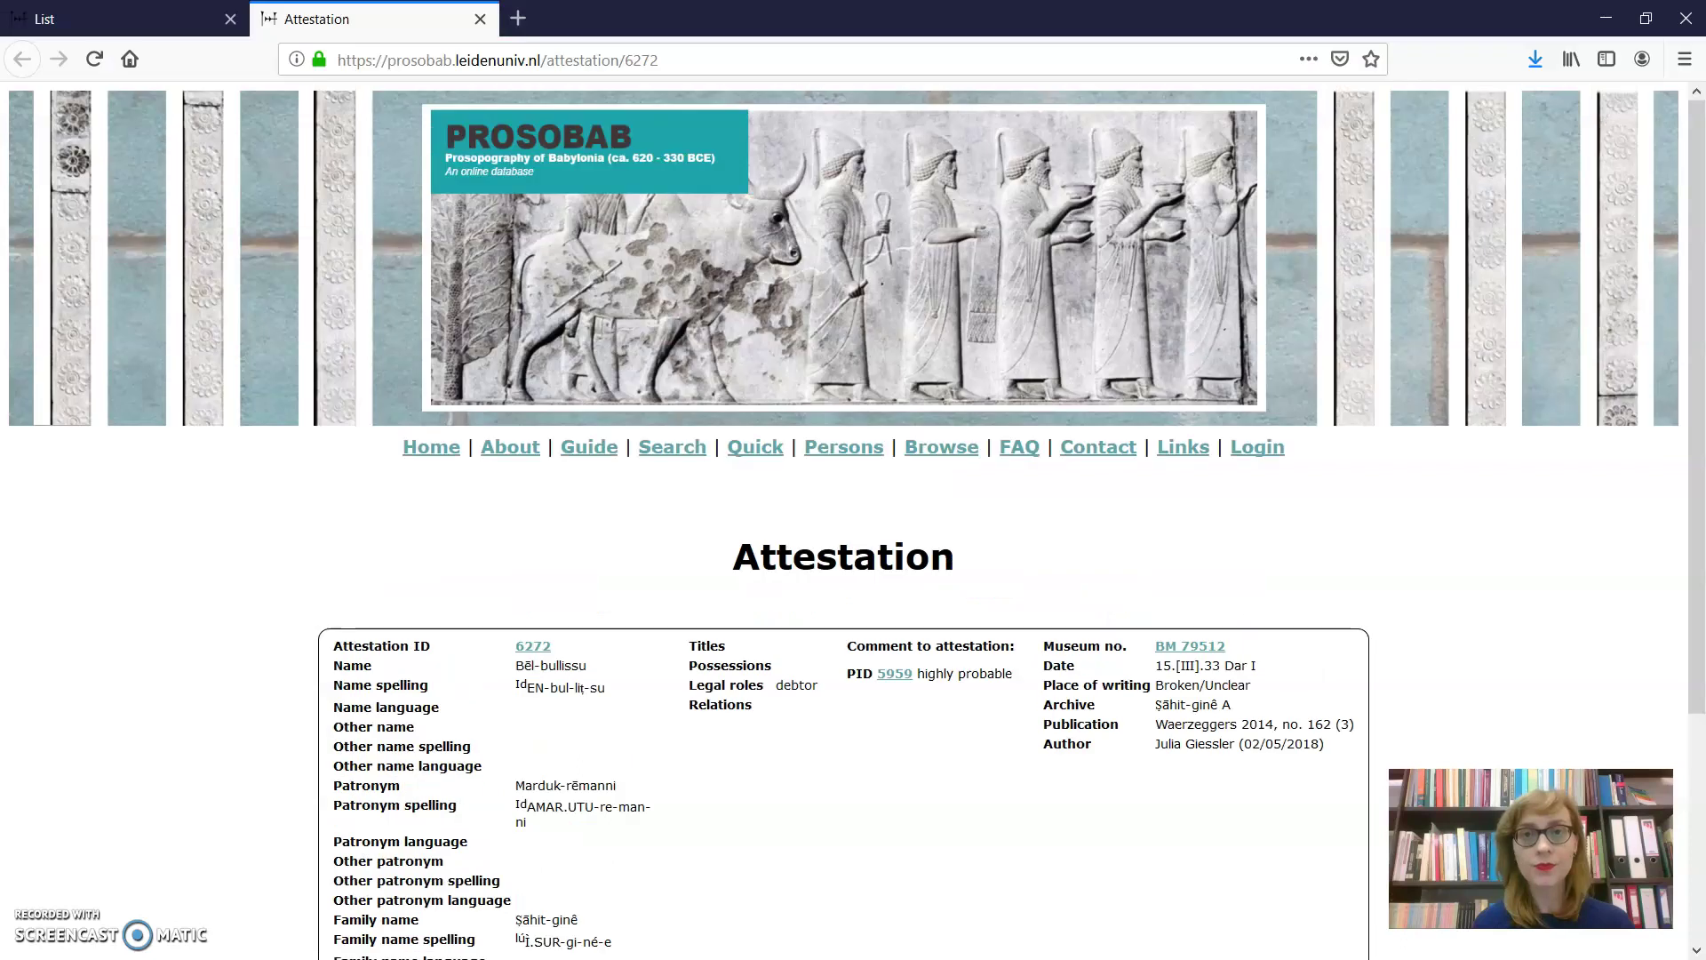
{"action": "left_click", "coordinate": [167, 27]}
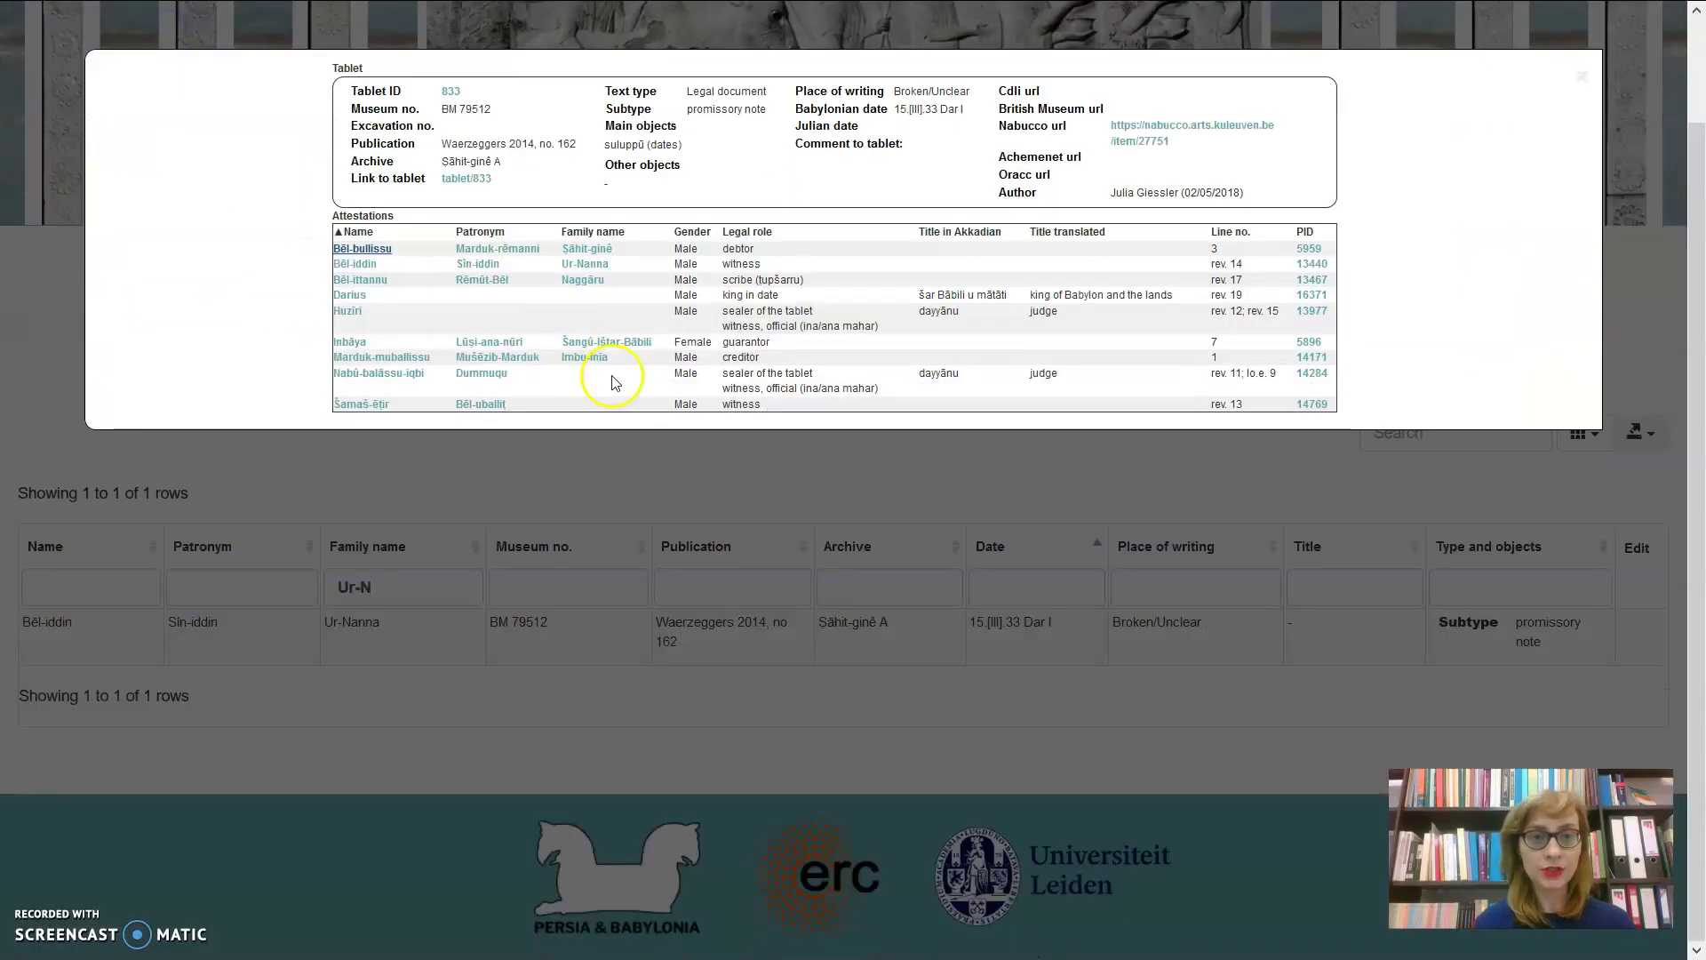
{"action": "left_click", "coordinate": [1580, 80]}
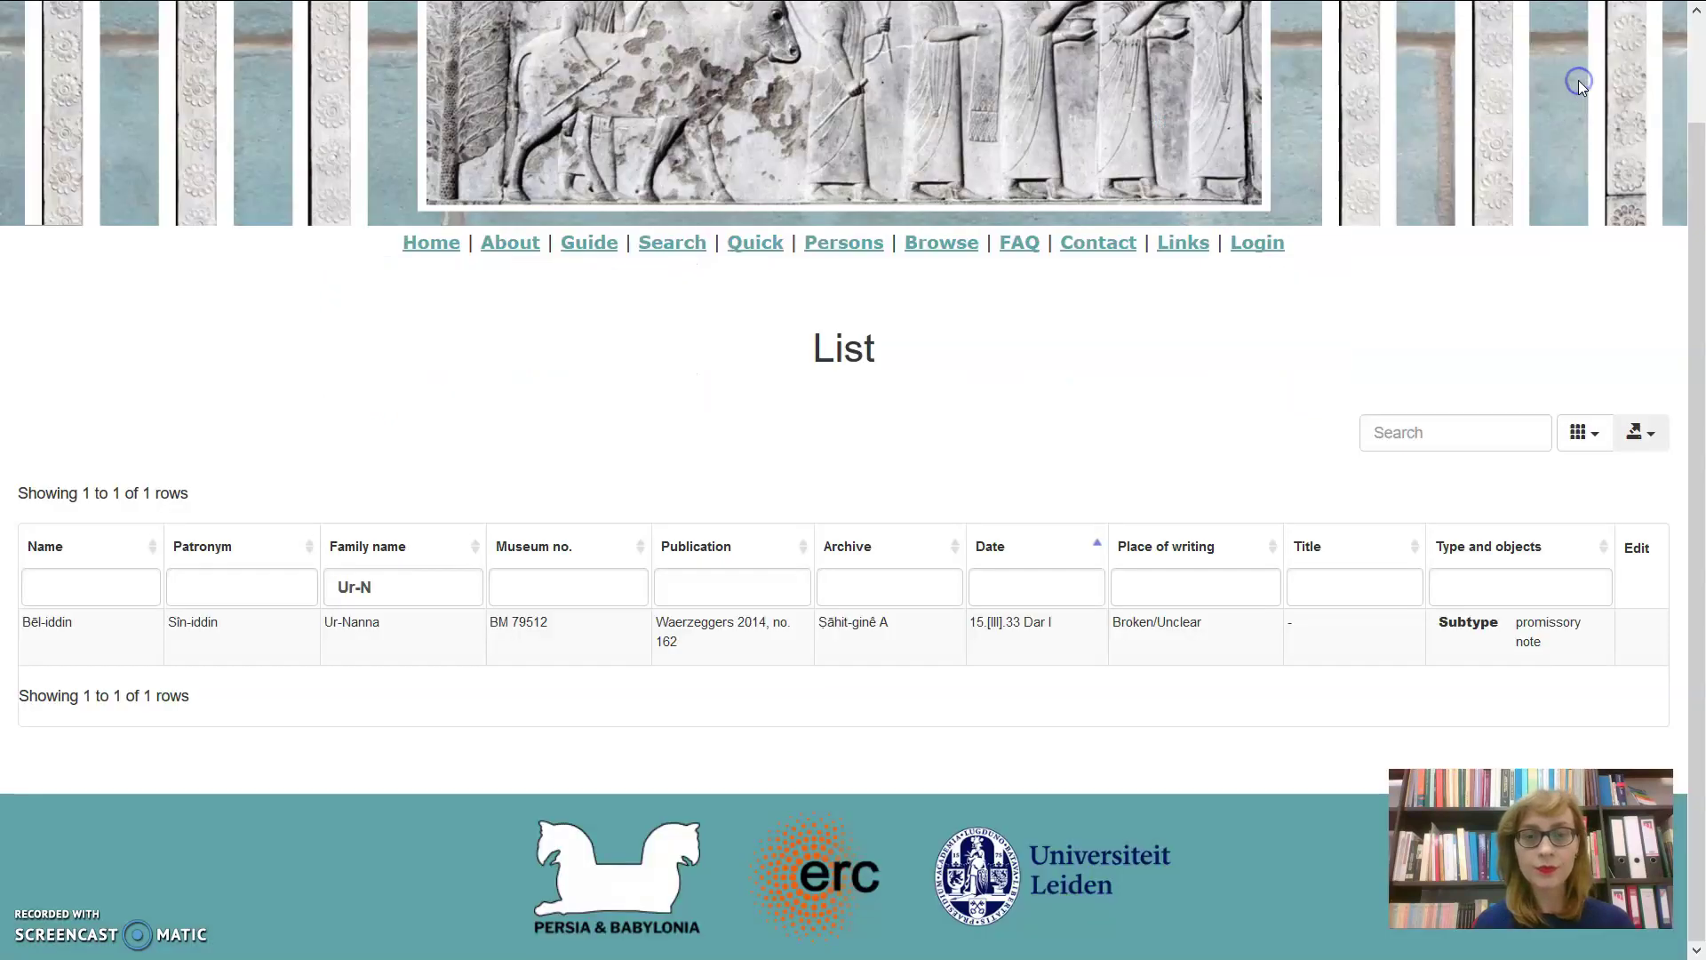
- Return to the search form and clear all search criteria
{"action": "left_click", "coordinate": [656, 249]}
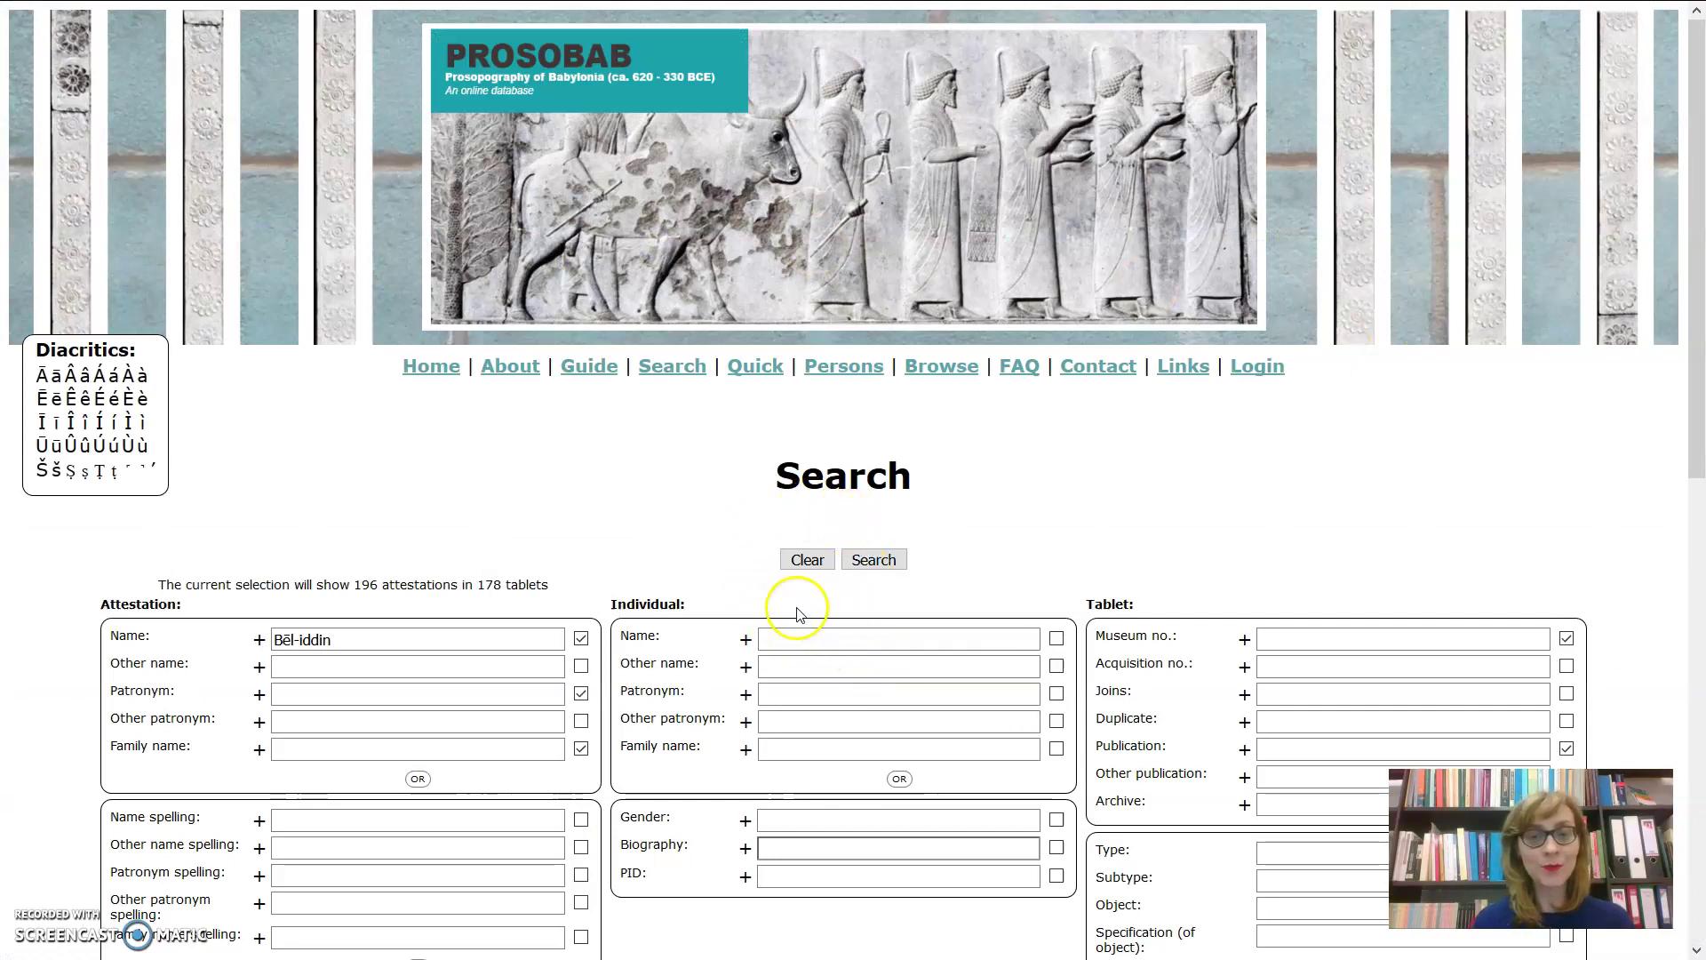
{"action": "left_click", "coordinate": [809, 561]}
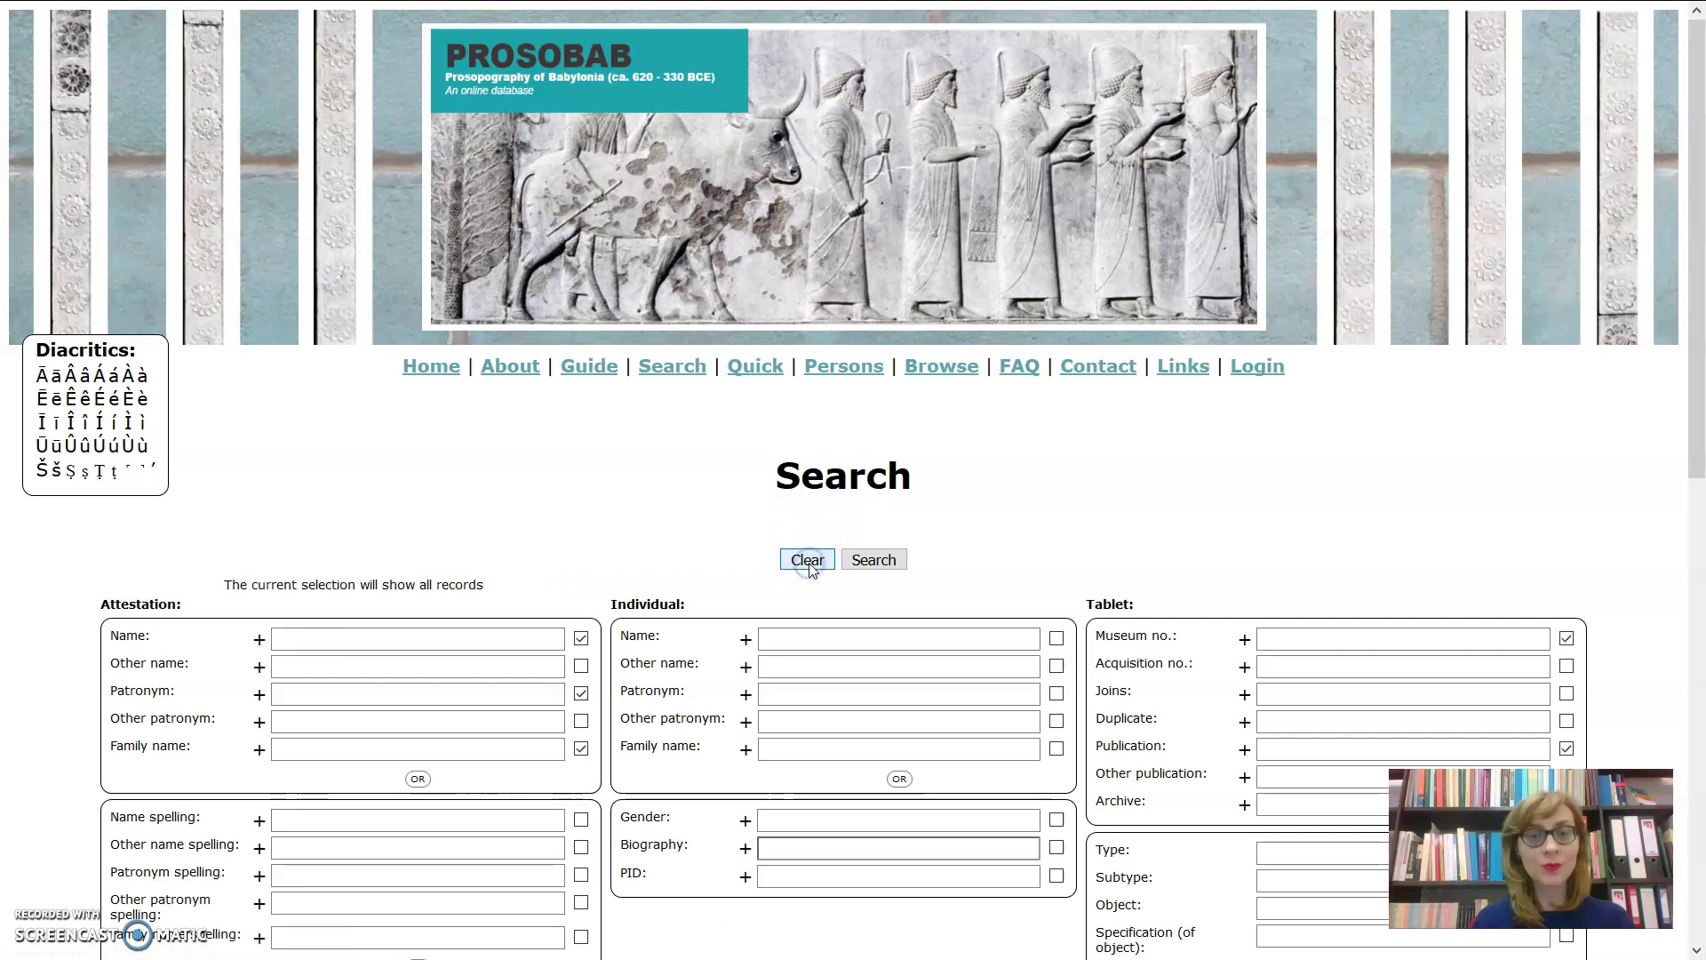
- Enter {{Id}}AMAR.UTU-* as the attestation's patronym spelling and include that field as a column in the results
{"action": "scroll", "coordinate": [867, 593], "scroll_direction": "down", "scroll_amount": 1}
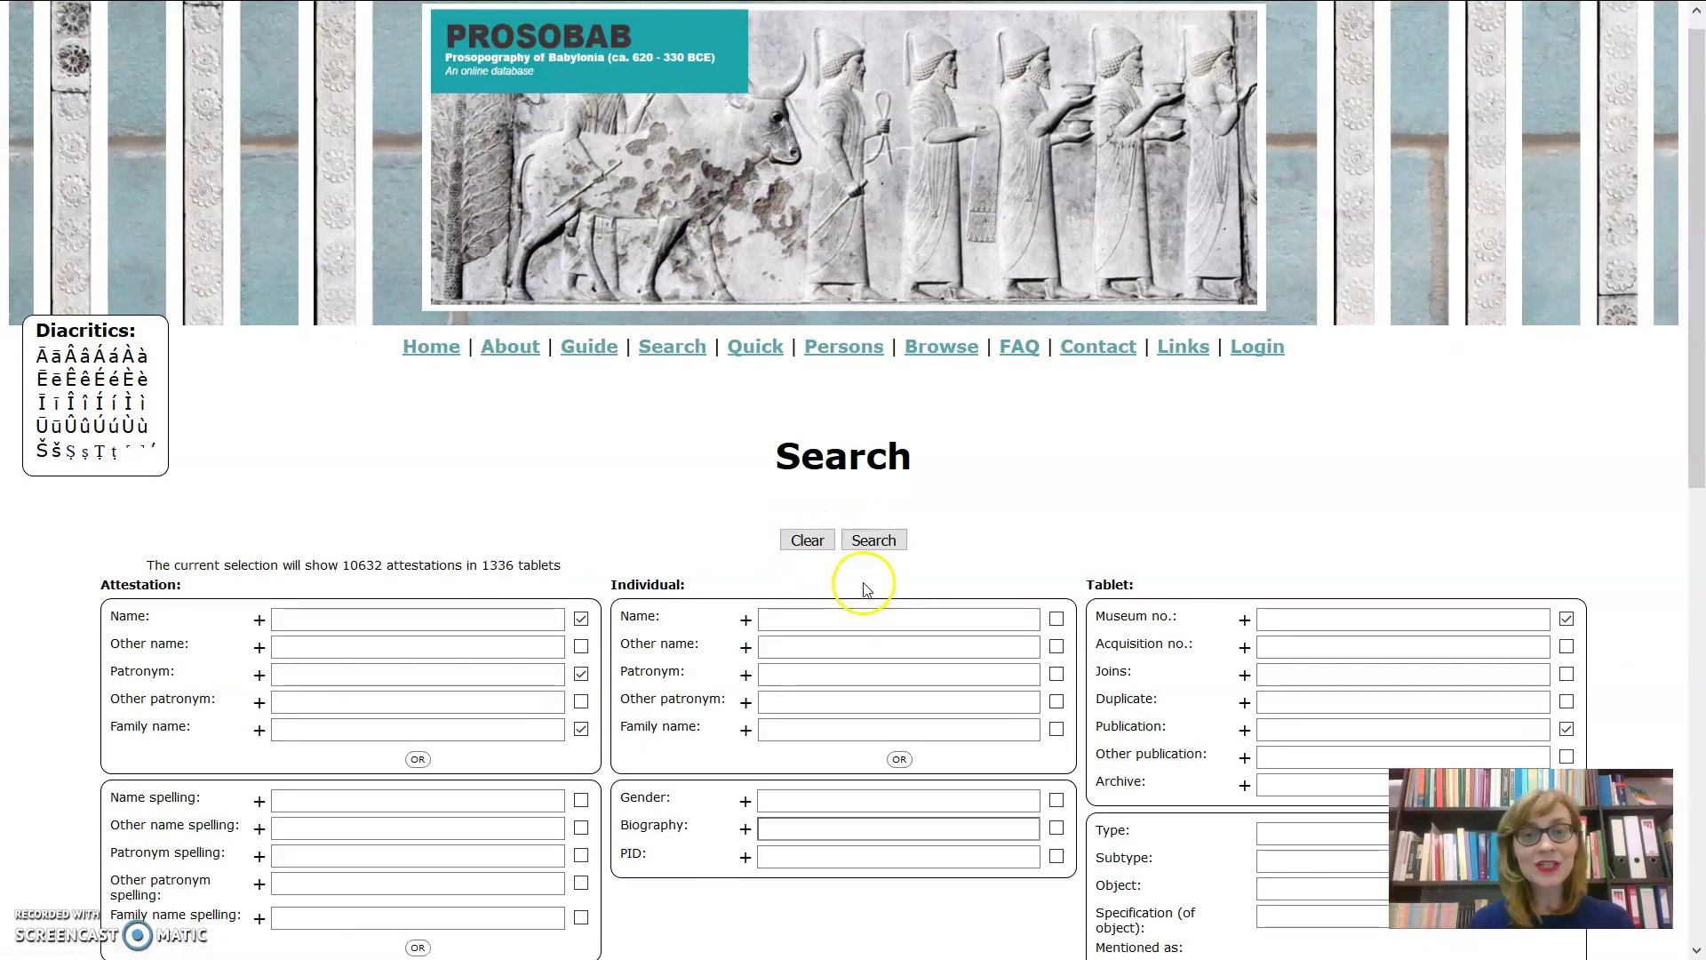
{"action": "left_click_drag", "start_coordinate": [1698, 144], "coordinate": [1699, 329]}
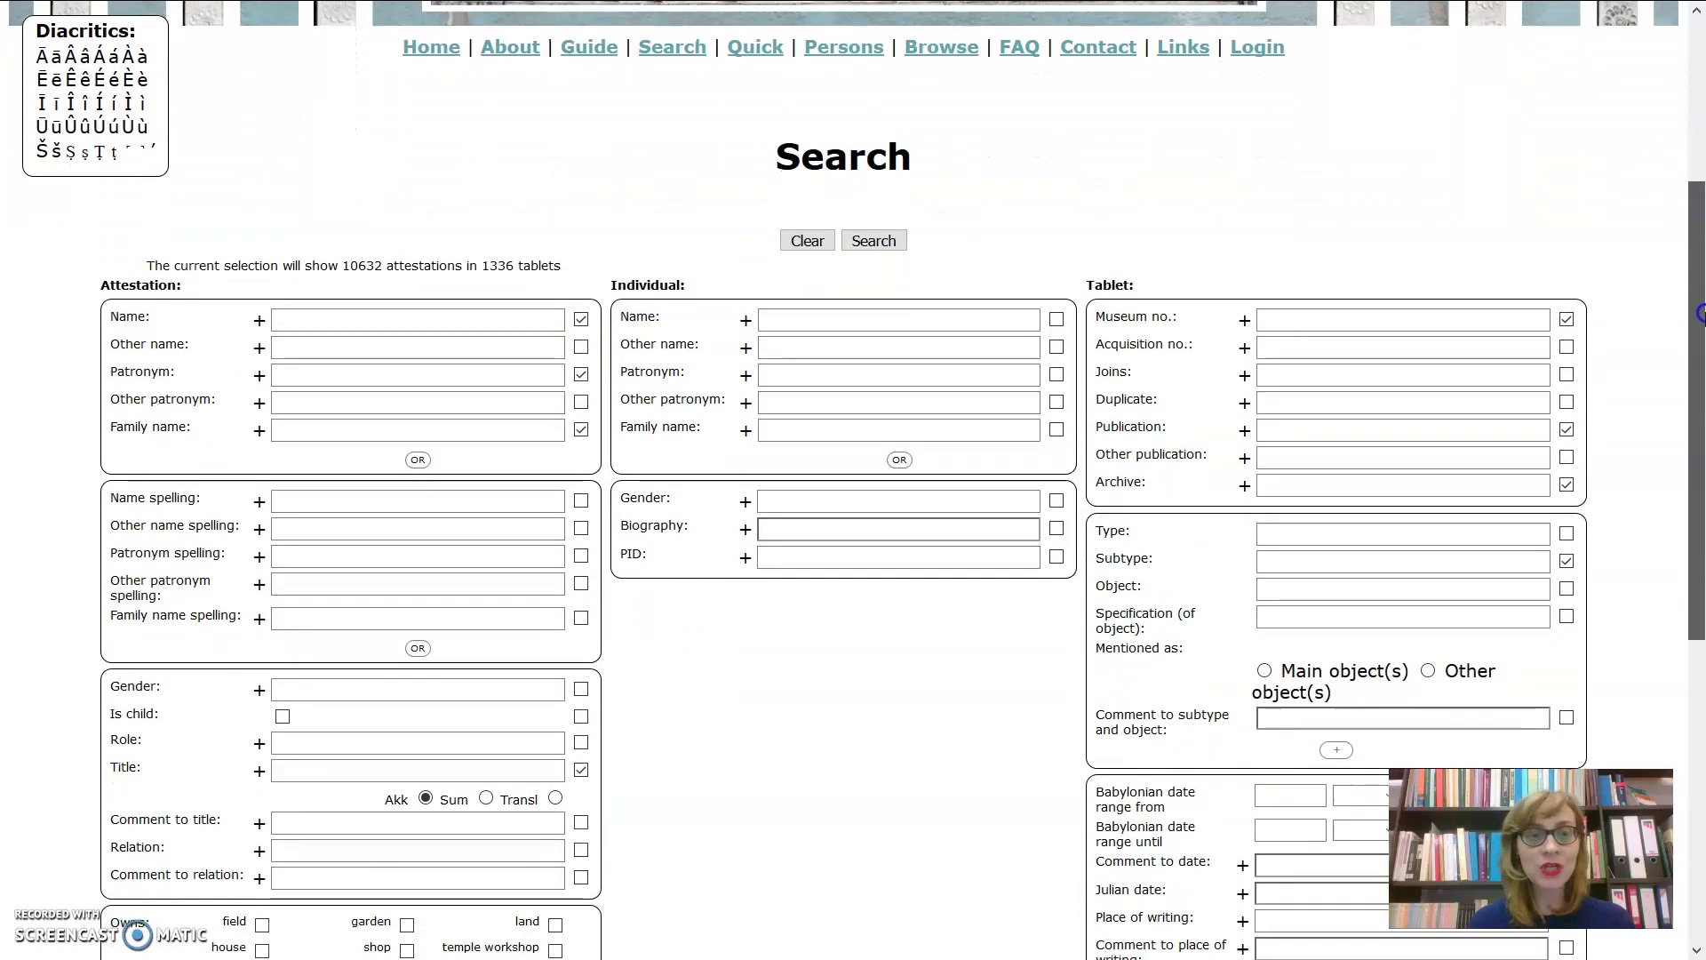
{"action": "left_click", "coordinate": [348, 559]}
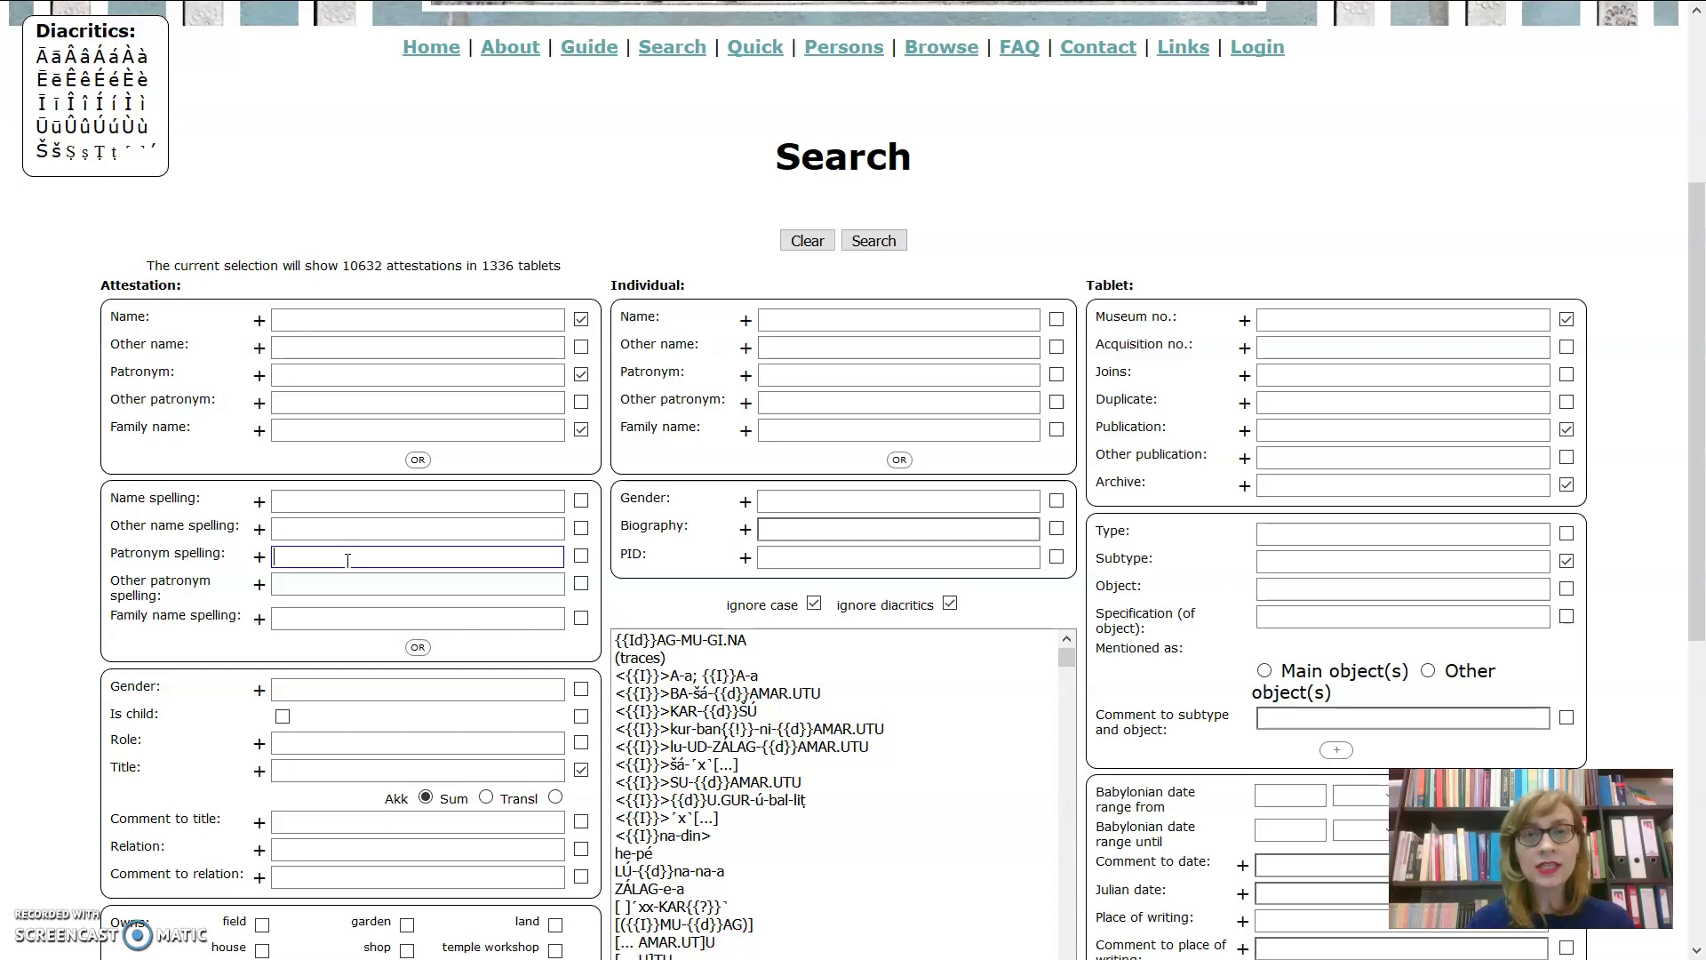
{"action": "type", "text": "{{Id"}
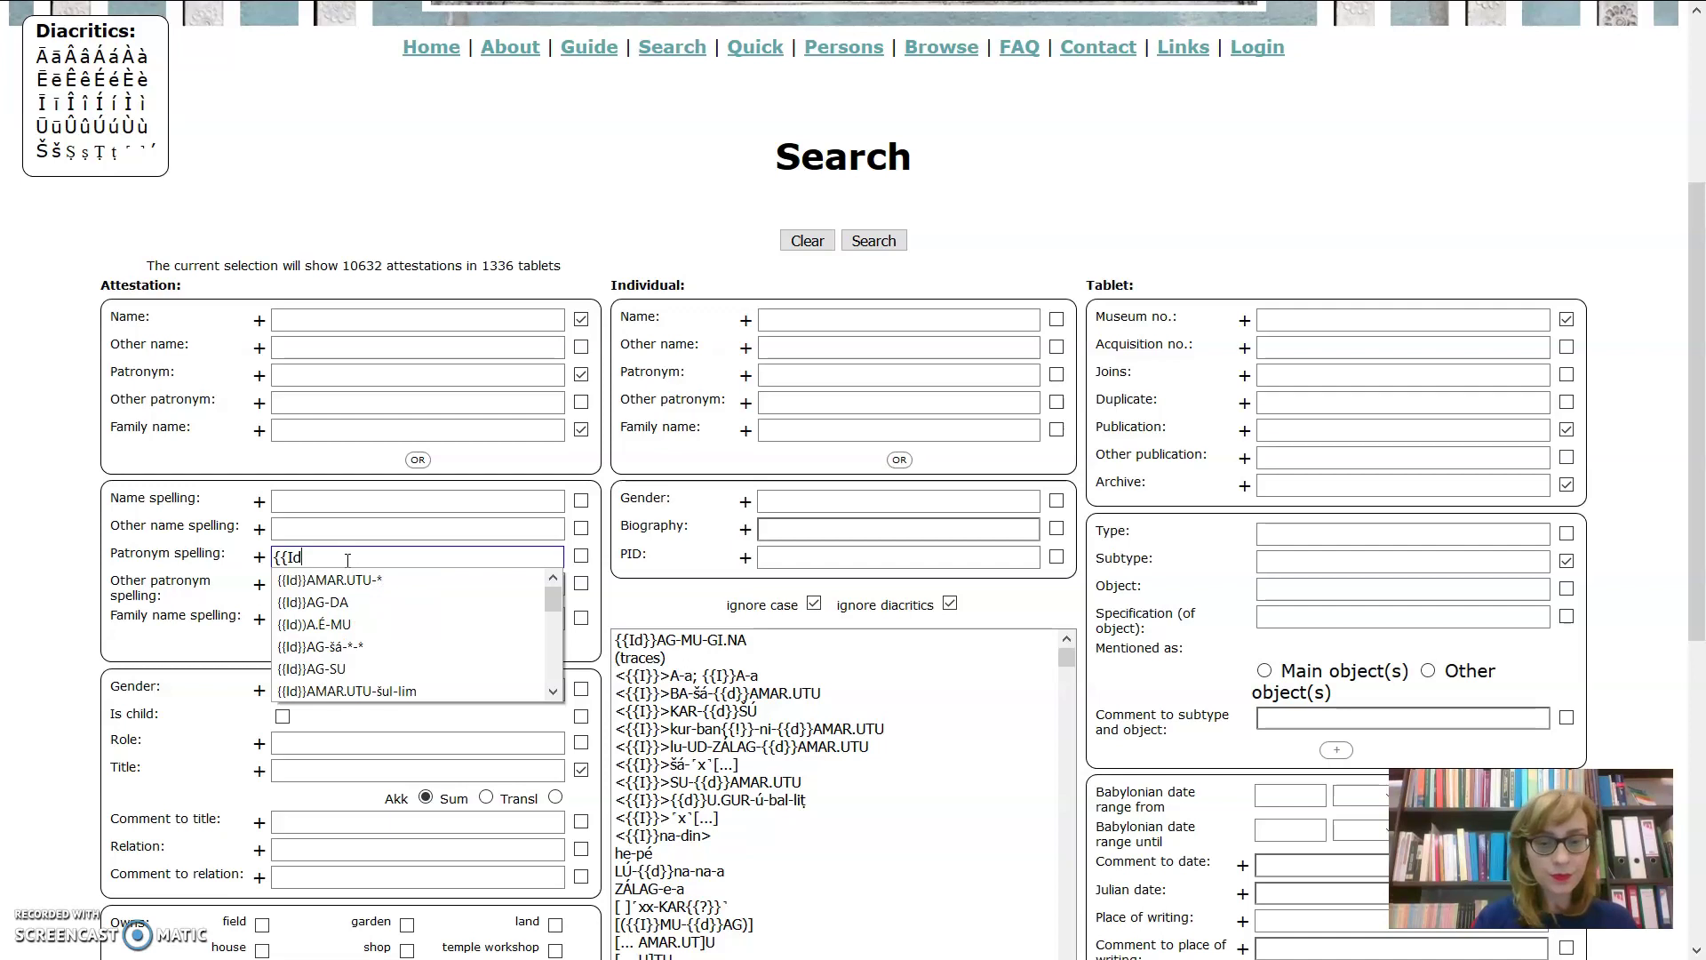
{"action": "type", "text": "}}"}
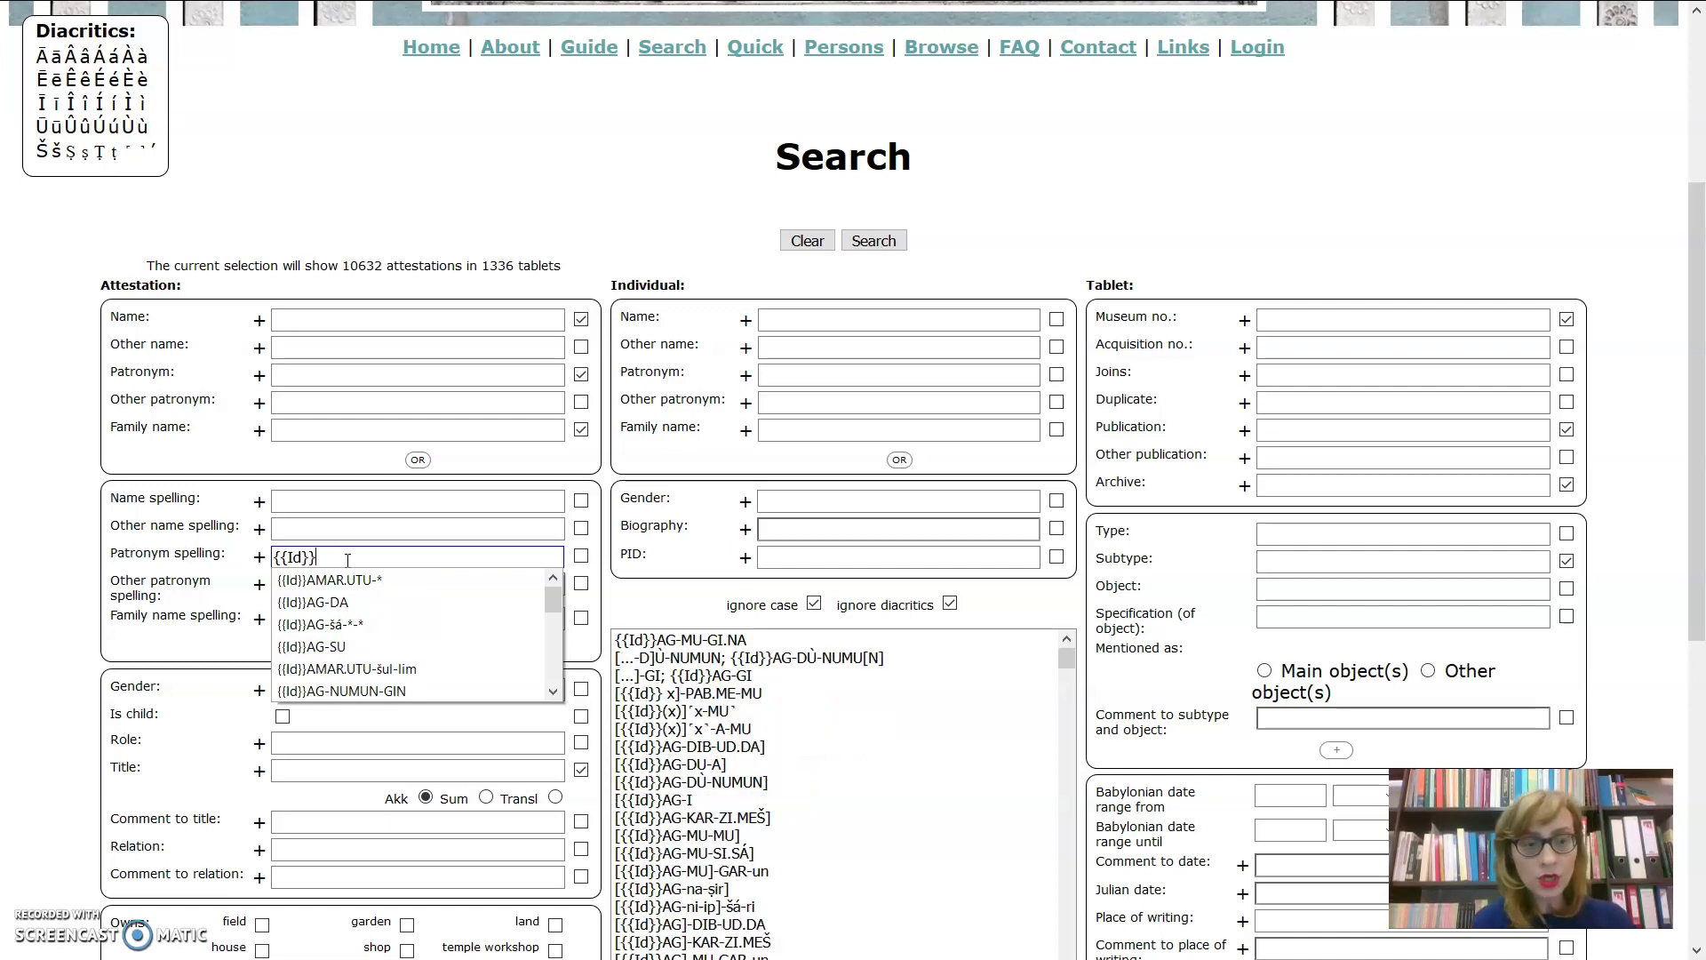
{"action": "type", "text": "AMAR.UTU-*"}
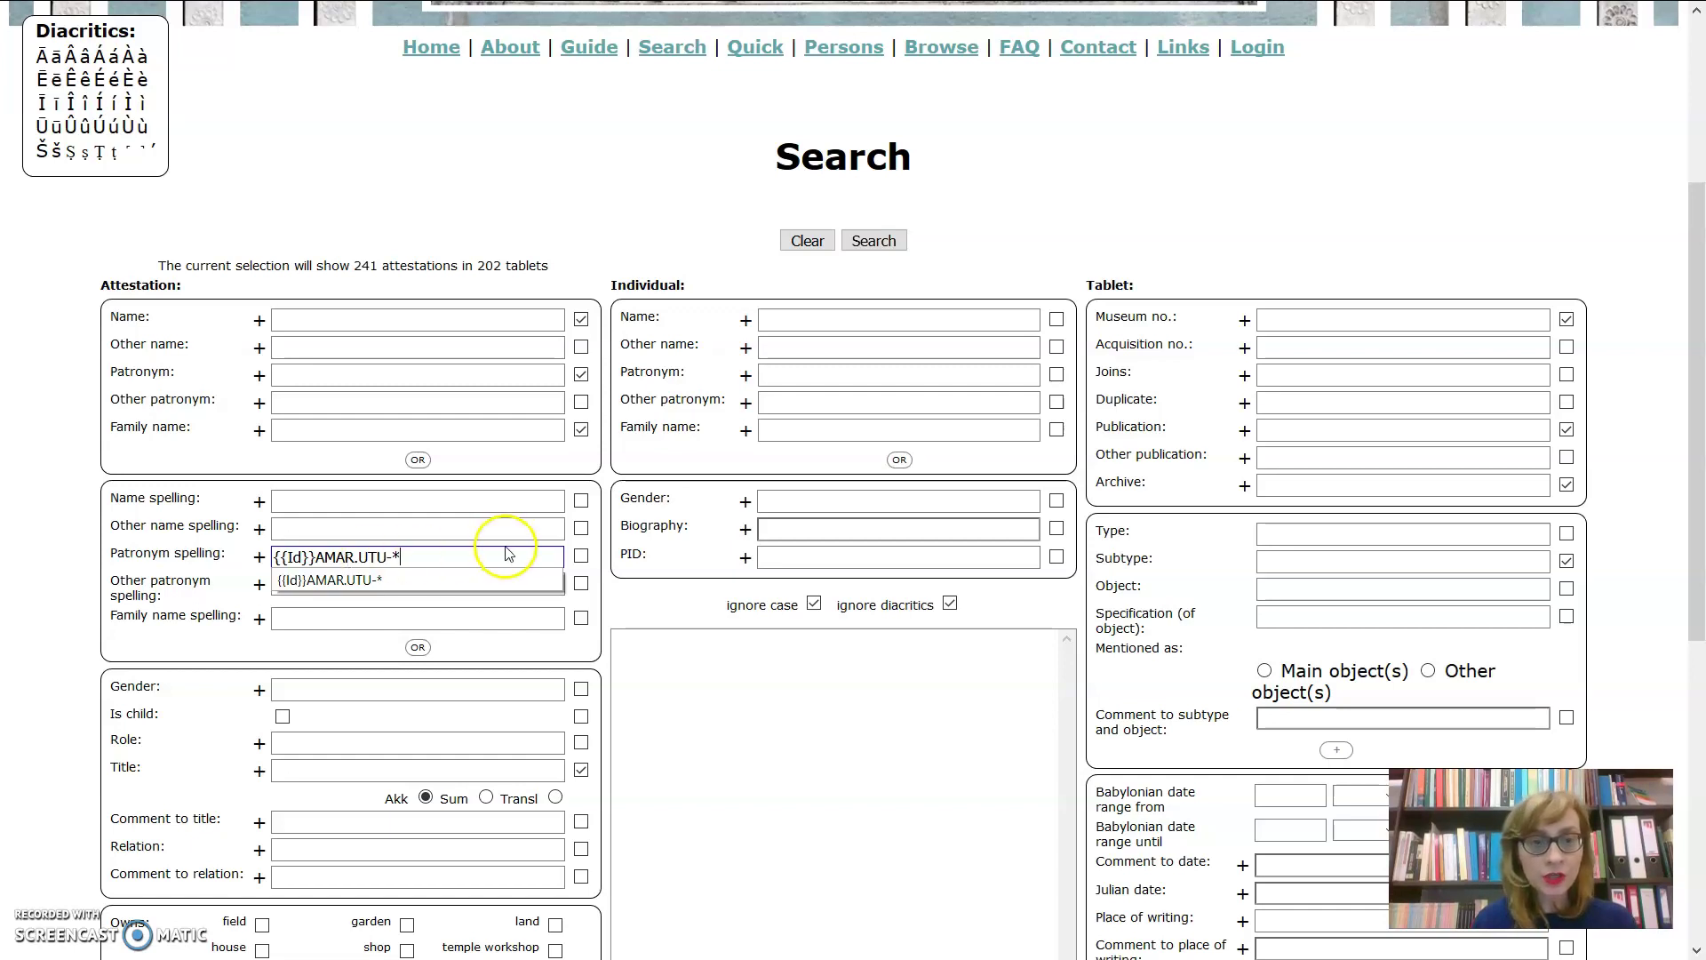
{"action": "left_click", "coordinate": [581, 555]}
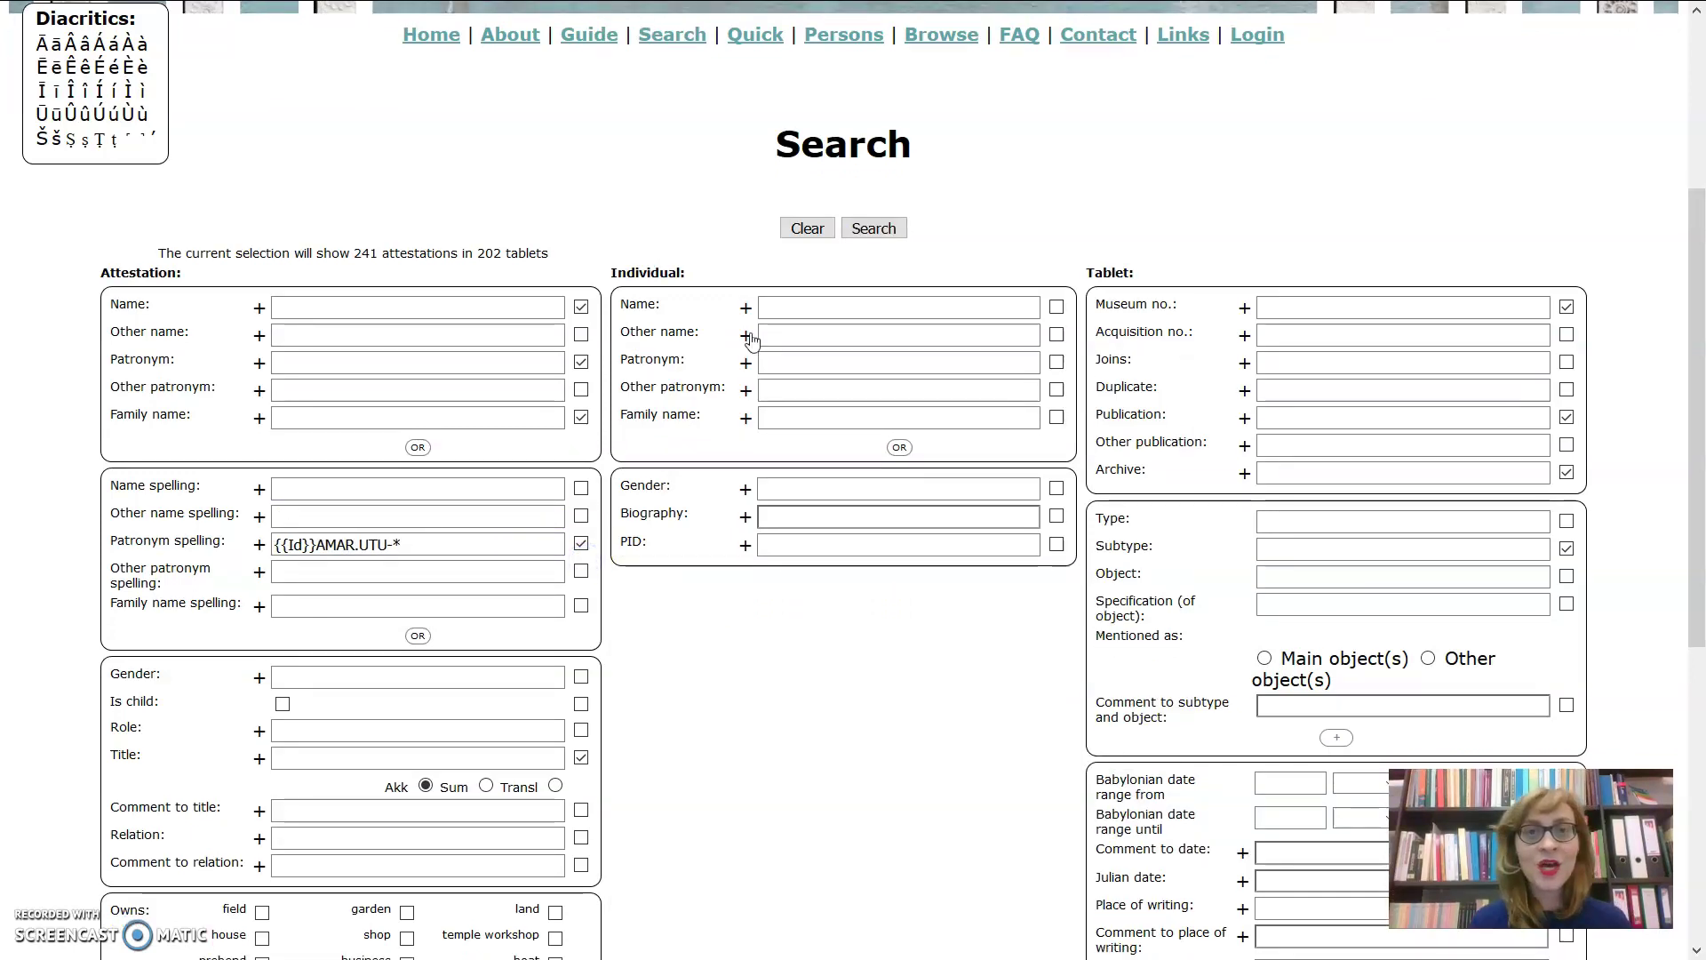
{"action": "left_click", "coordinate": [681, 384]}
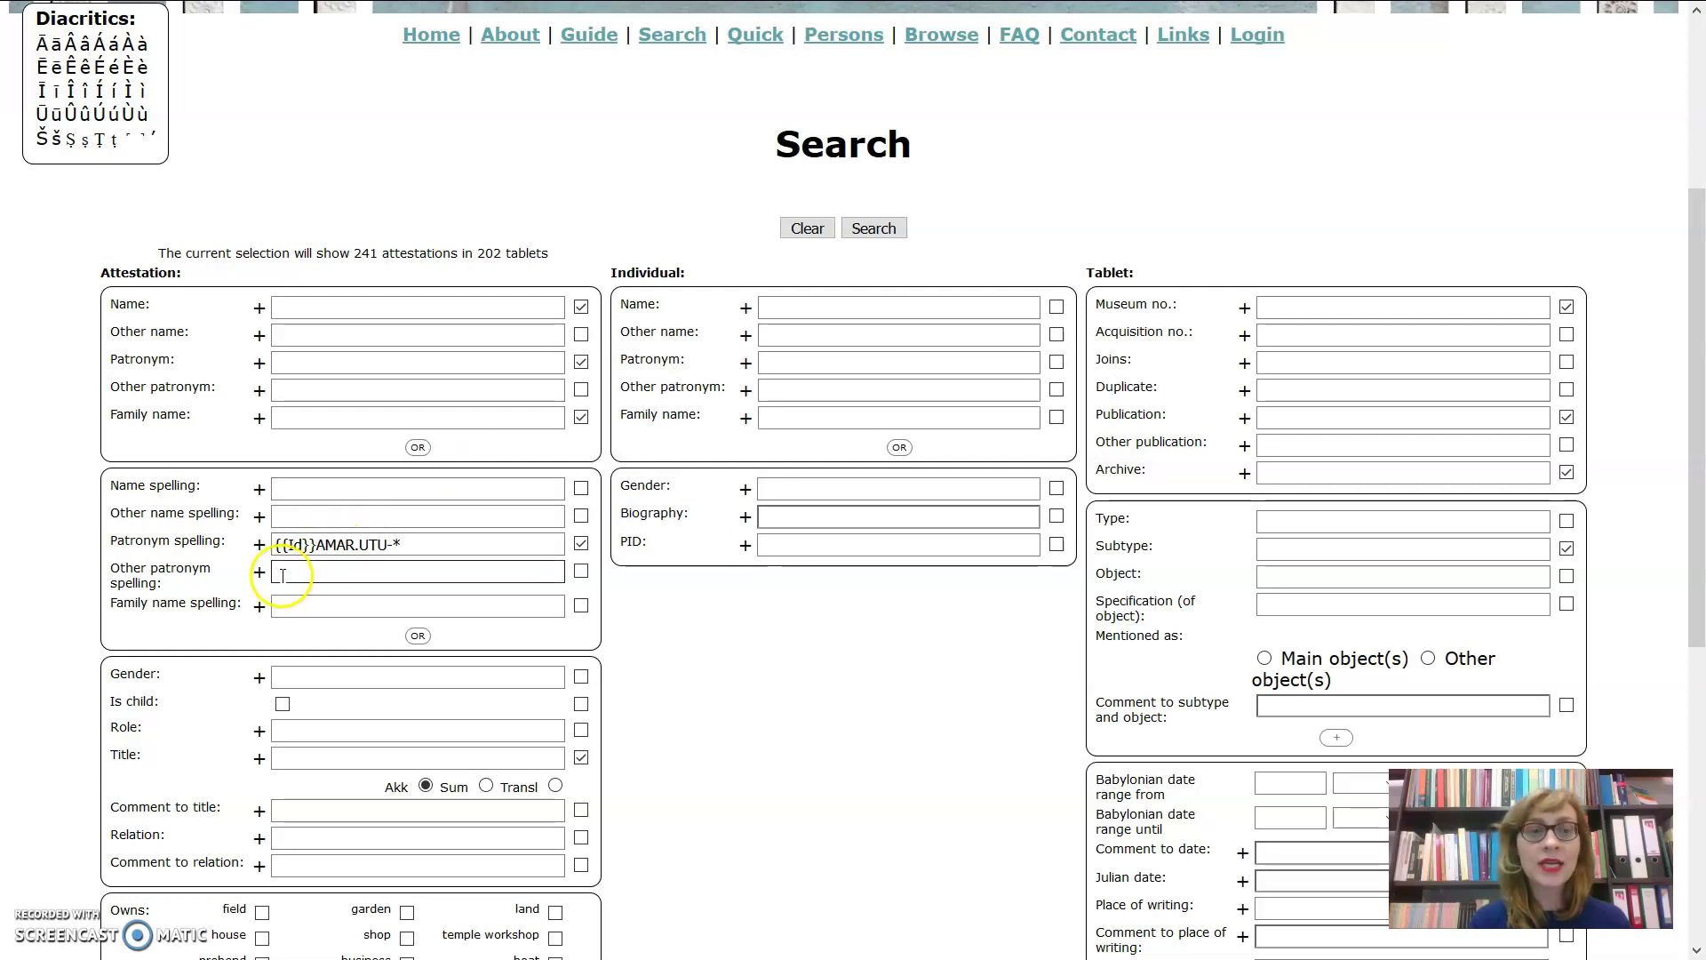
- Add {{Id}}ŠÚ-* as an alternative patronym spelling and run the search
{"action": "left_click", "coordinate": [259, 546]}
{"action": "left_click", "coordinate": [284, 569]}
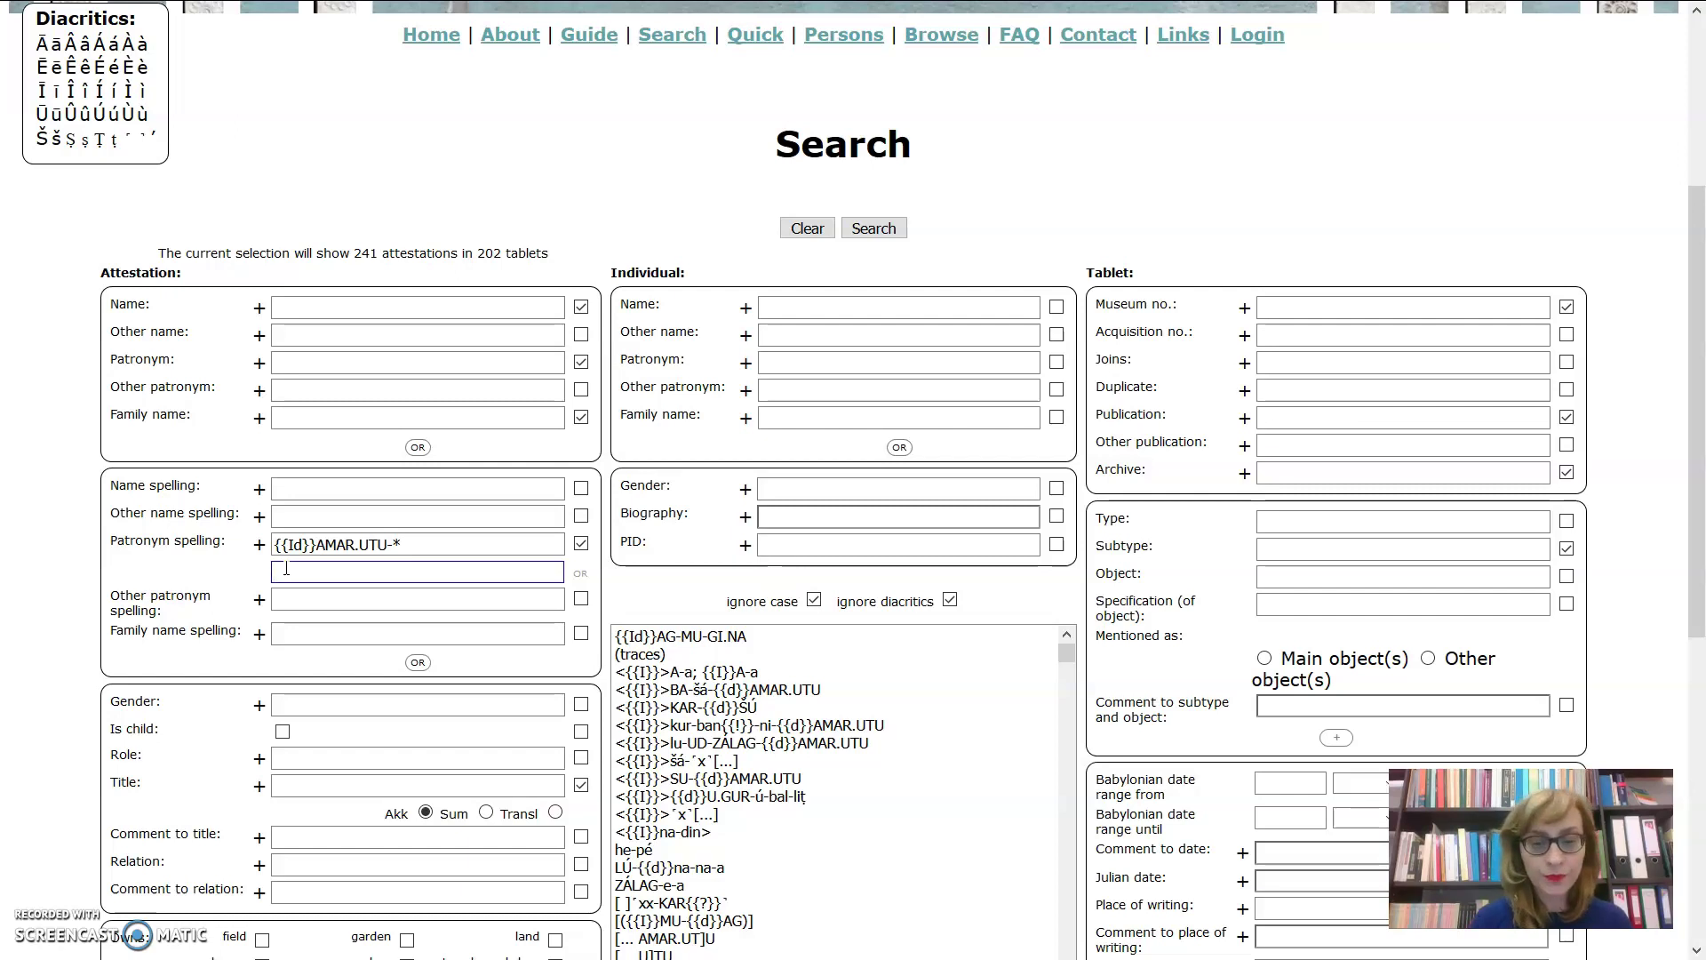
{"action": "type", "text": "{{Id"}
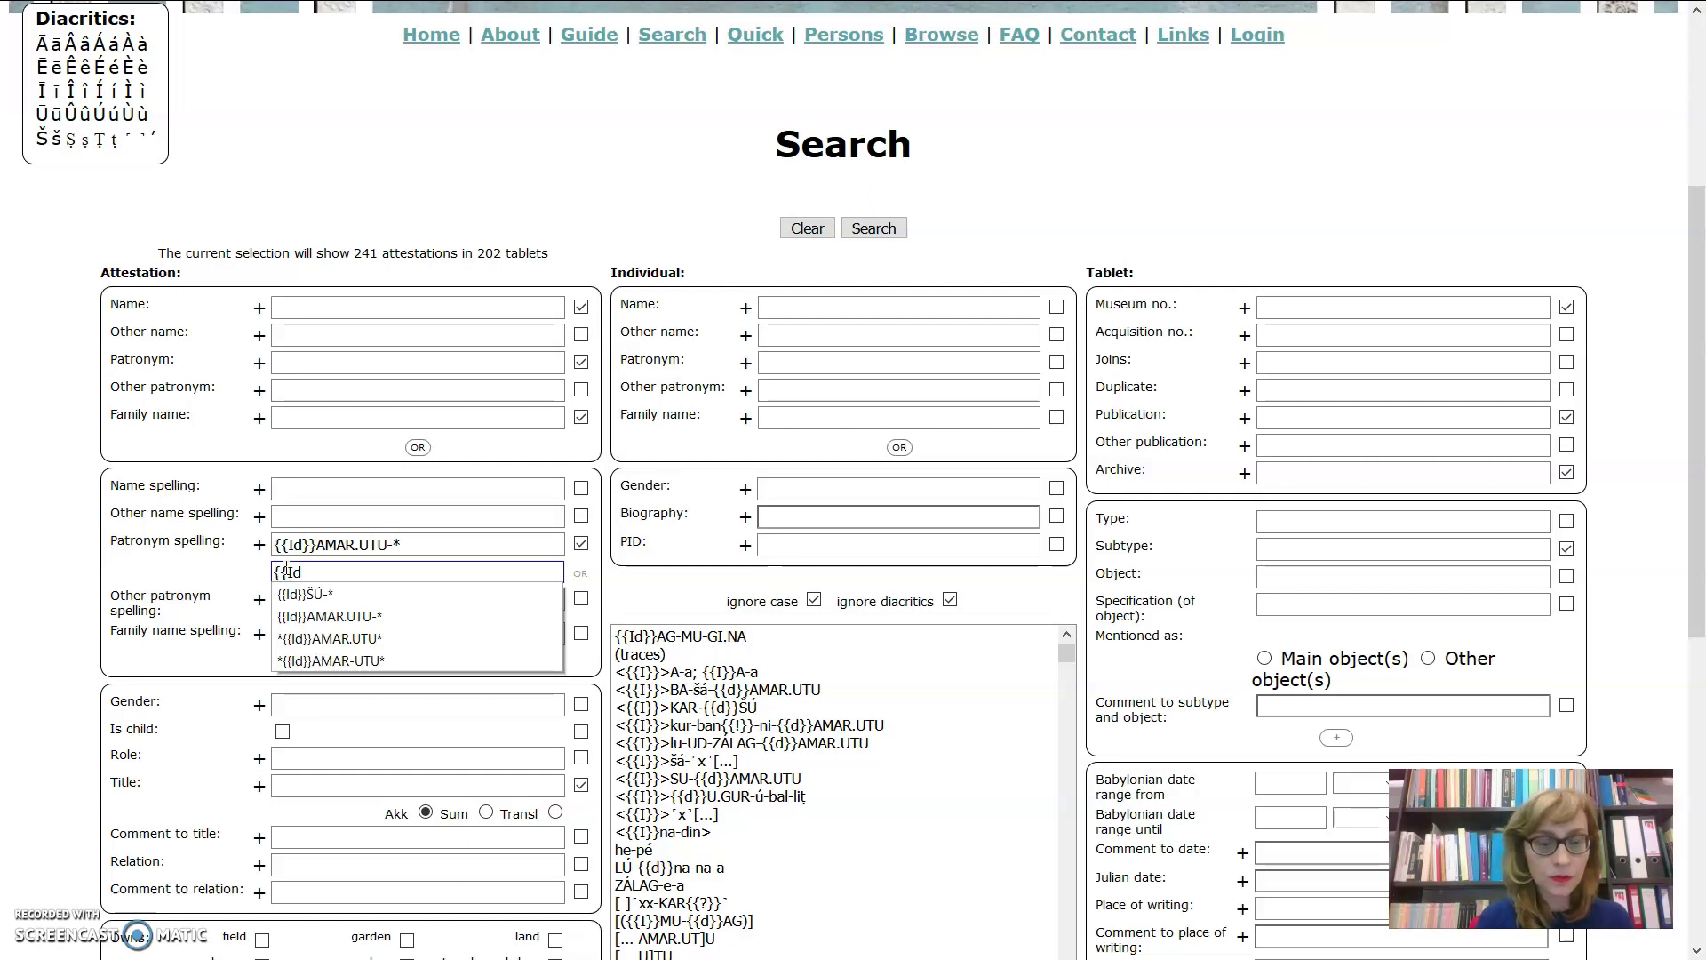
{"action": "type", "text": "}}"}
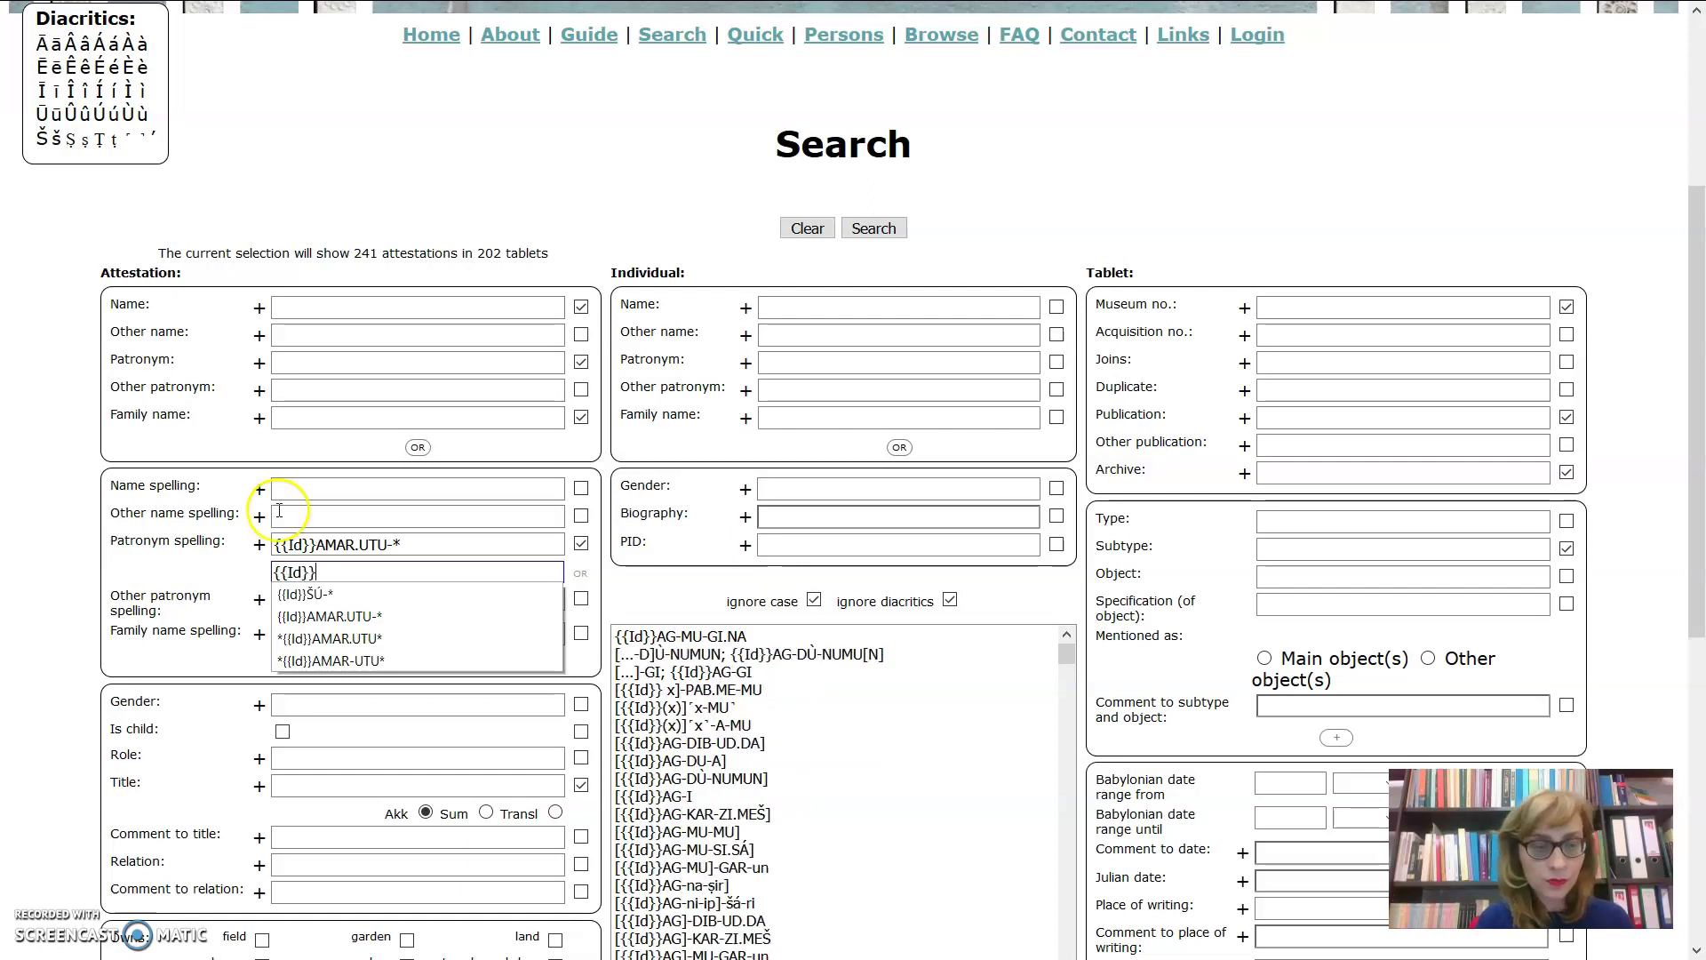
{"action": "key", "text": "Escape"}
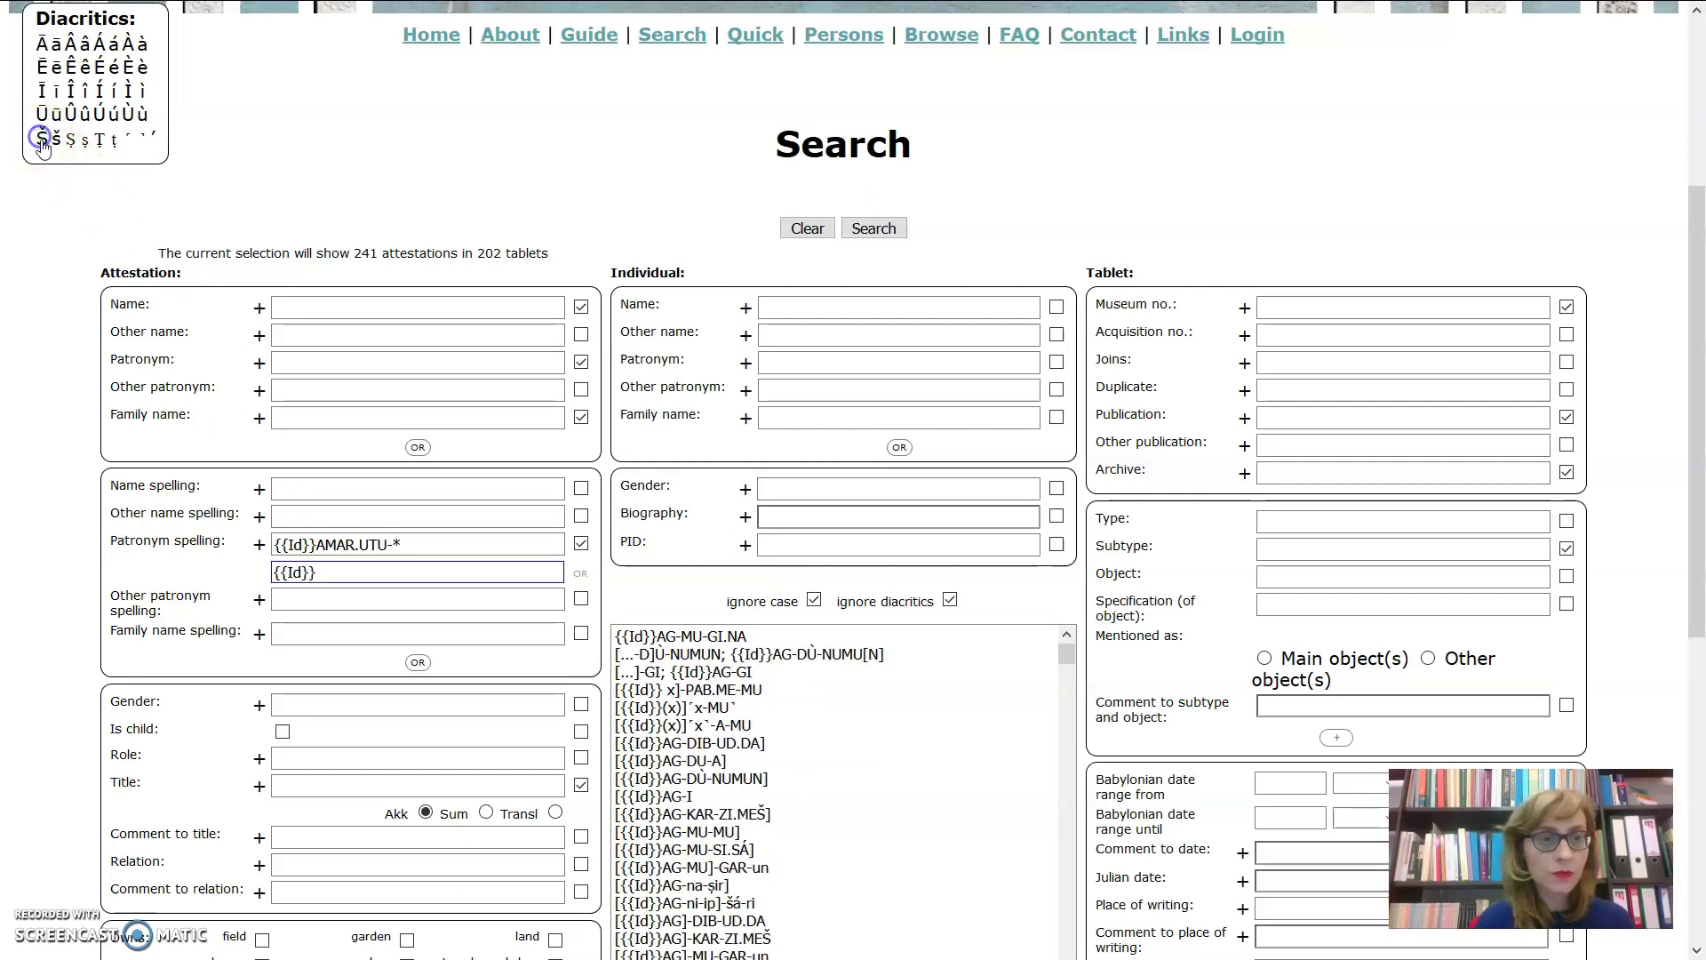
{"action": "left_click", "coordinate": [329, 573]}
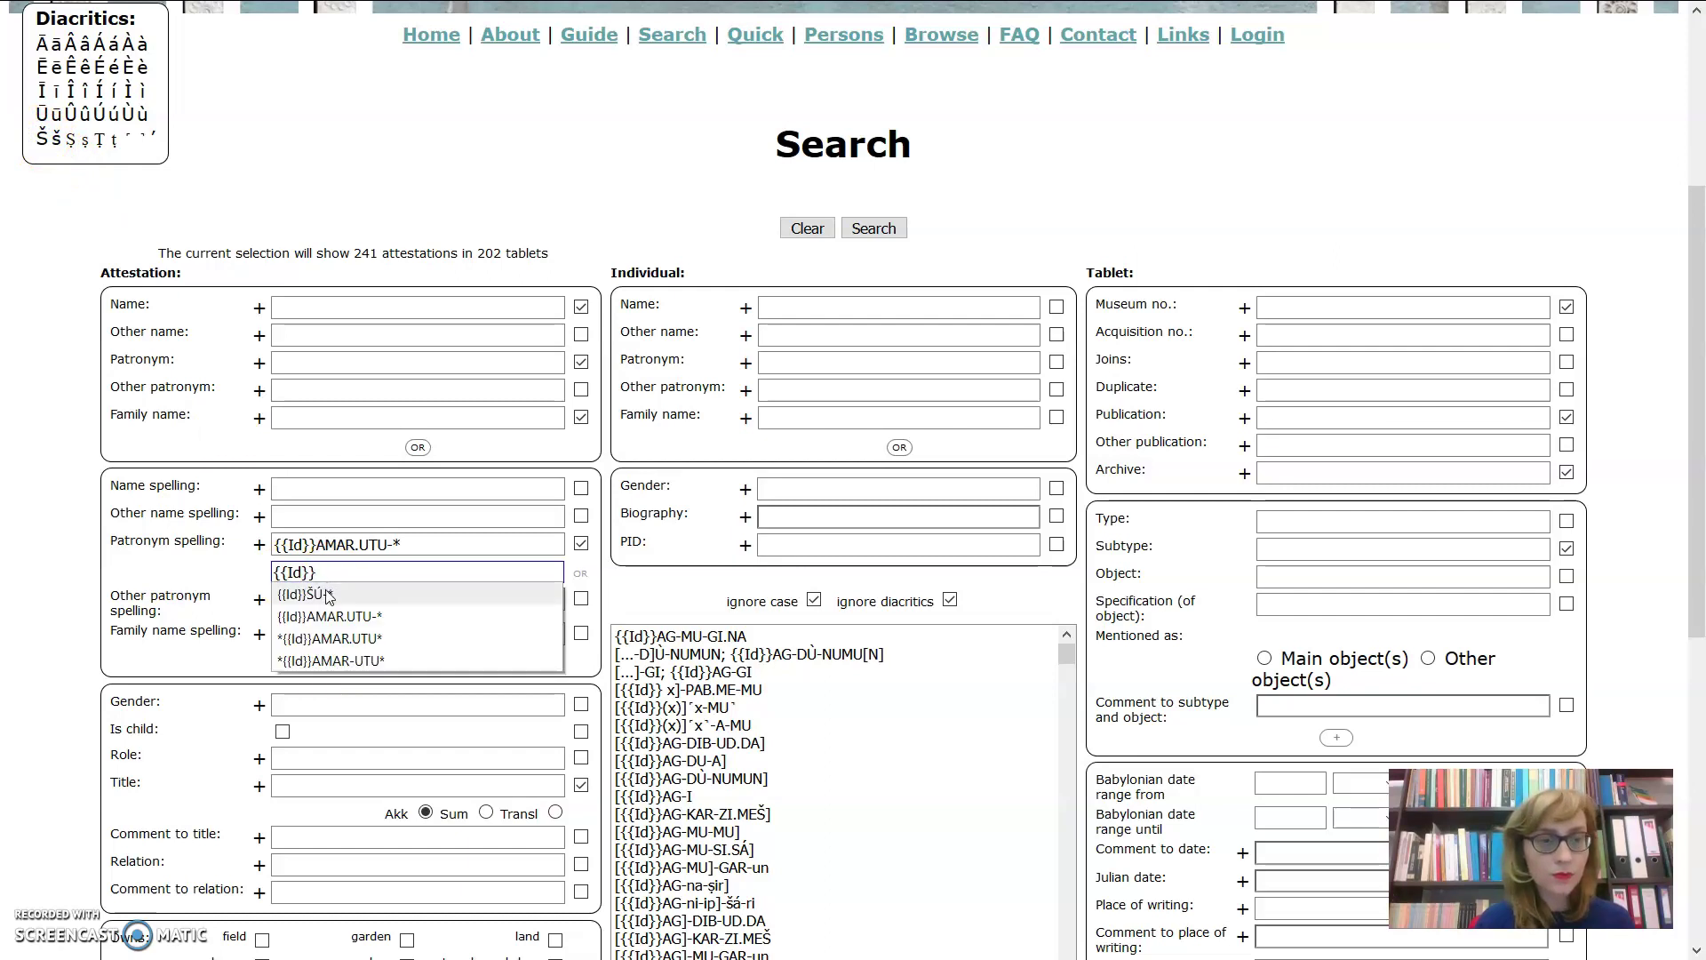
{"action": "left_click", "coordinate": [311, 594]}
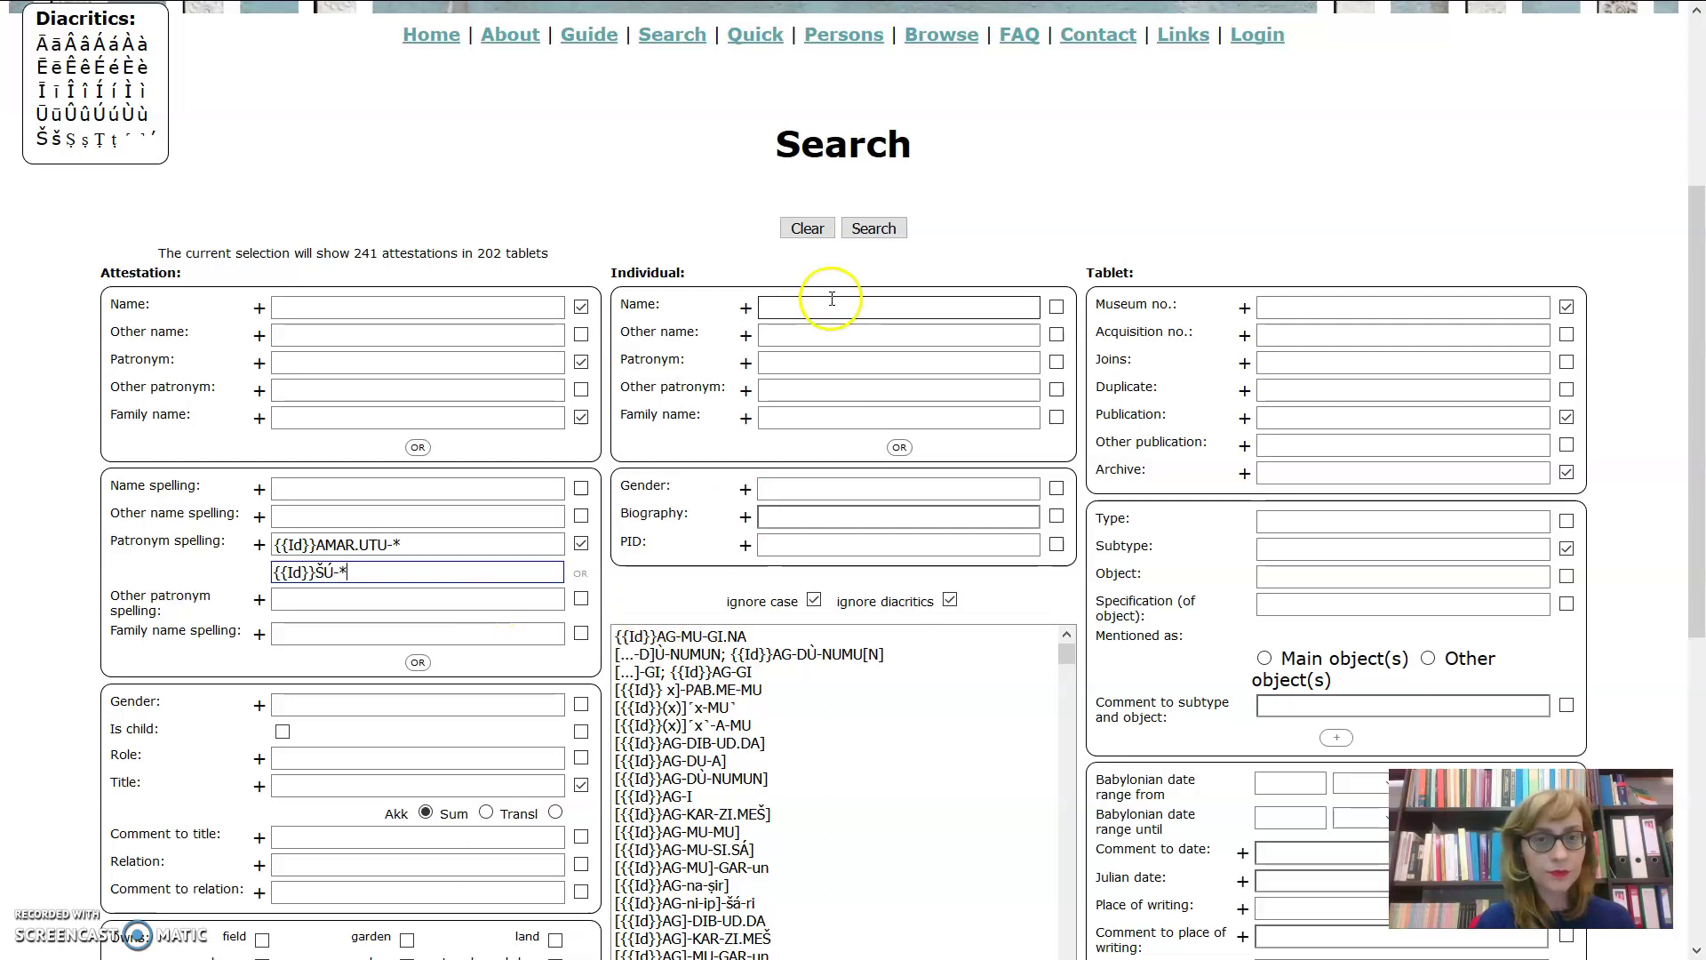
{"action": "left_click", "coordinate": [872, 231]}
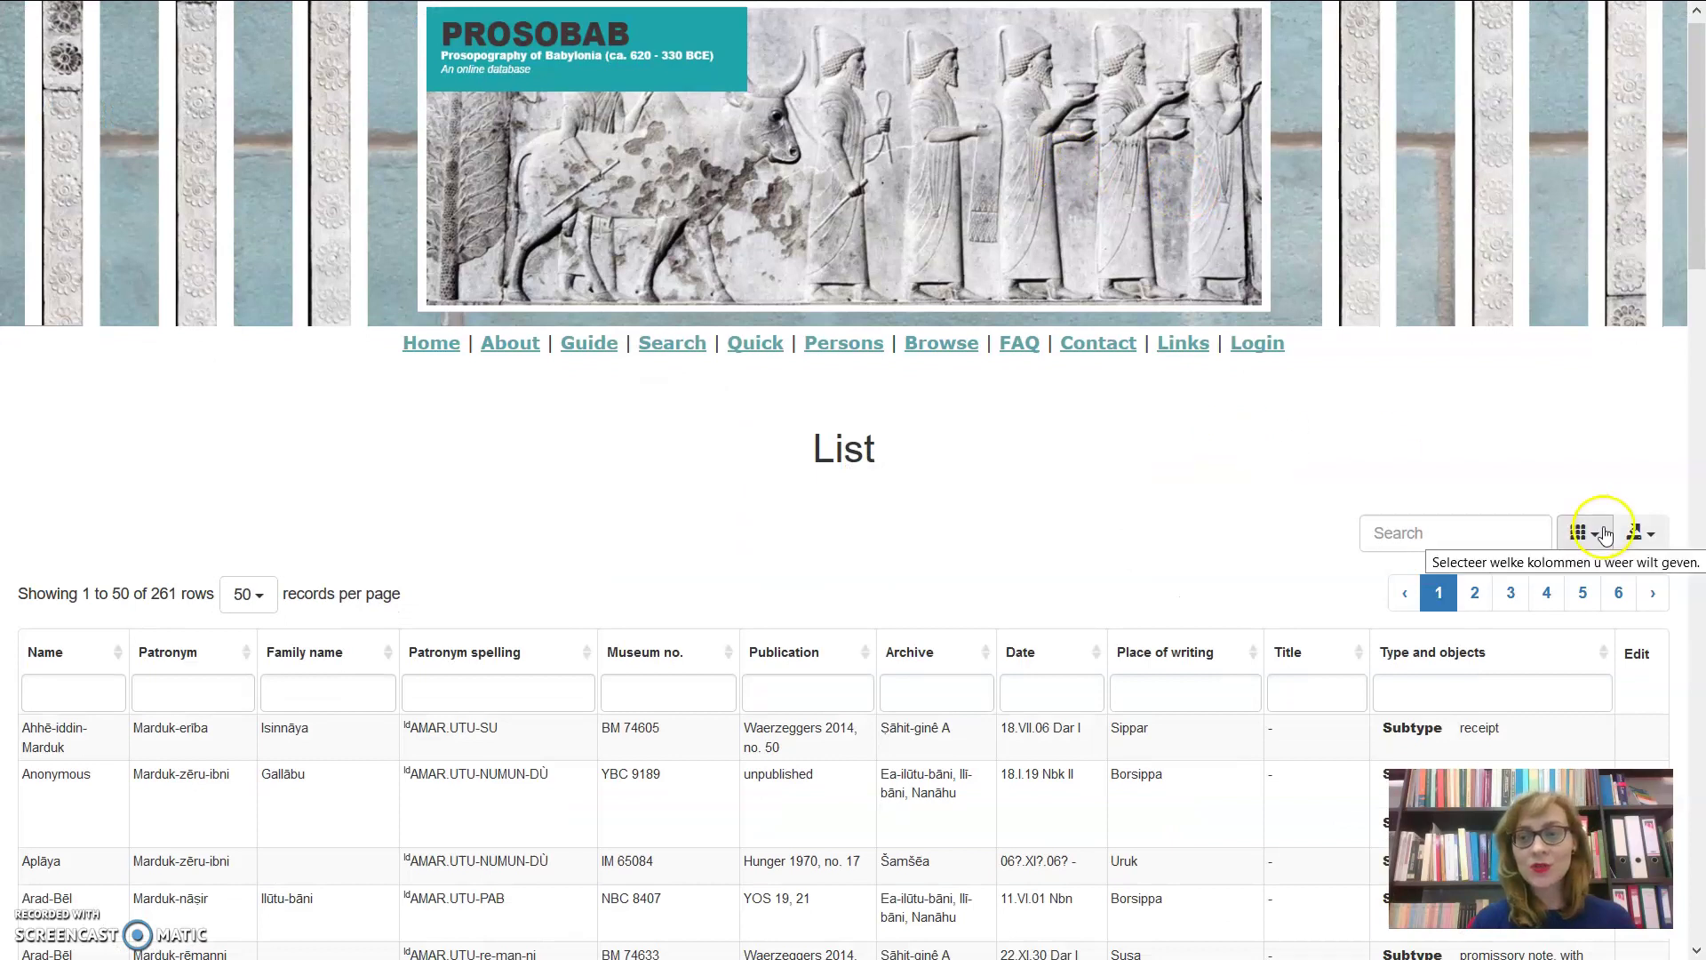
- Hide the Publication, Museum no. and Type and objects columns in the results list
{"action": "scroll", "coordinate": [1693, 253], "scroll_direction": "down", "scroll_amount": 1}
{"action": "scroll", "coordinate": [1698, 251], "scroll_direction": "down", "scroll_amount": 5}
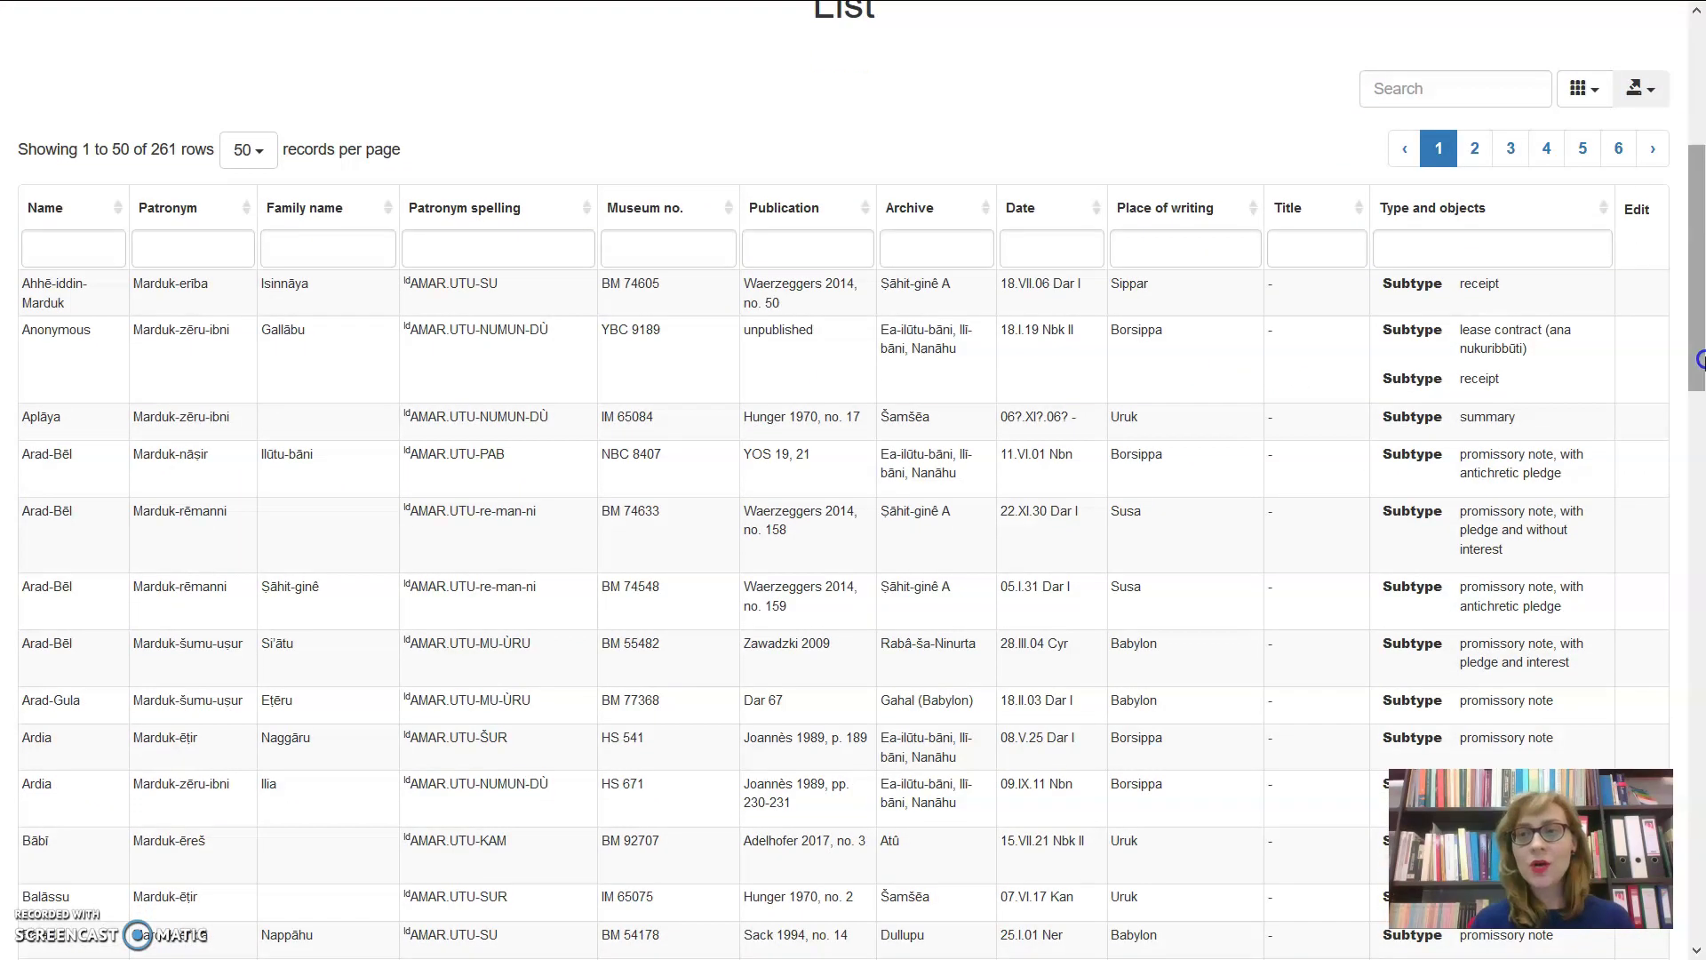
{"action": "left_click", "coordinate": [1597, 93]}
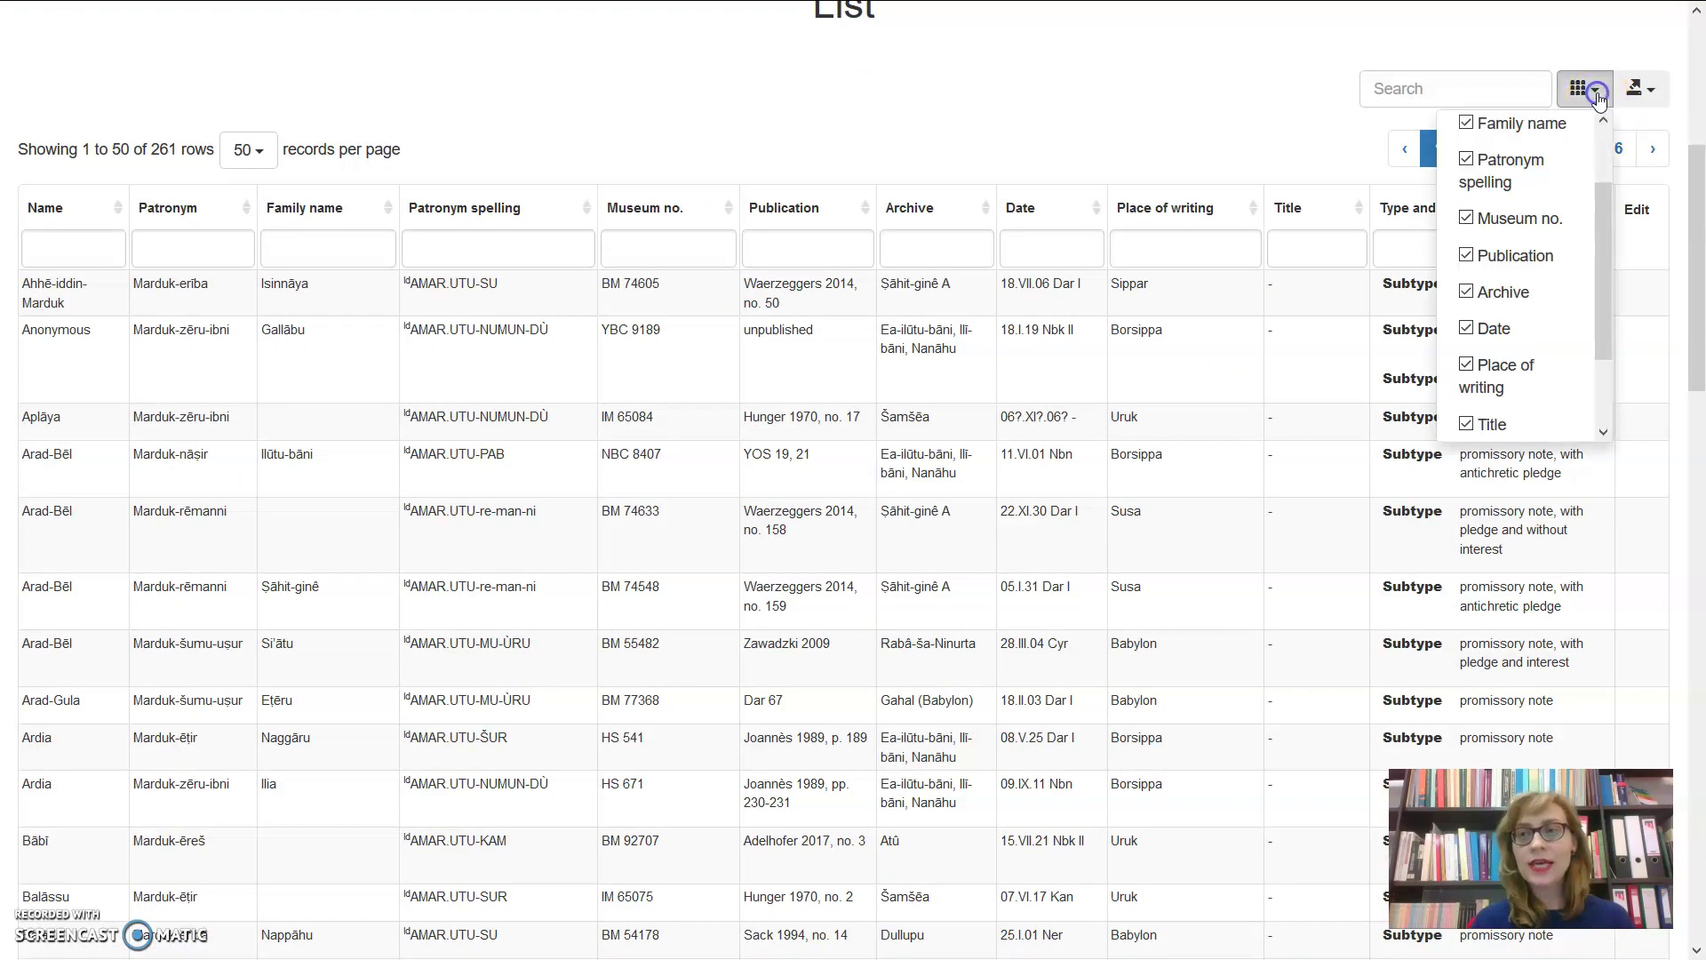
{"action": "left_click", "coordinate": [1467, 256]}
{"action": "left_click", "coordinate": [1467, 219]}
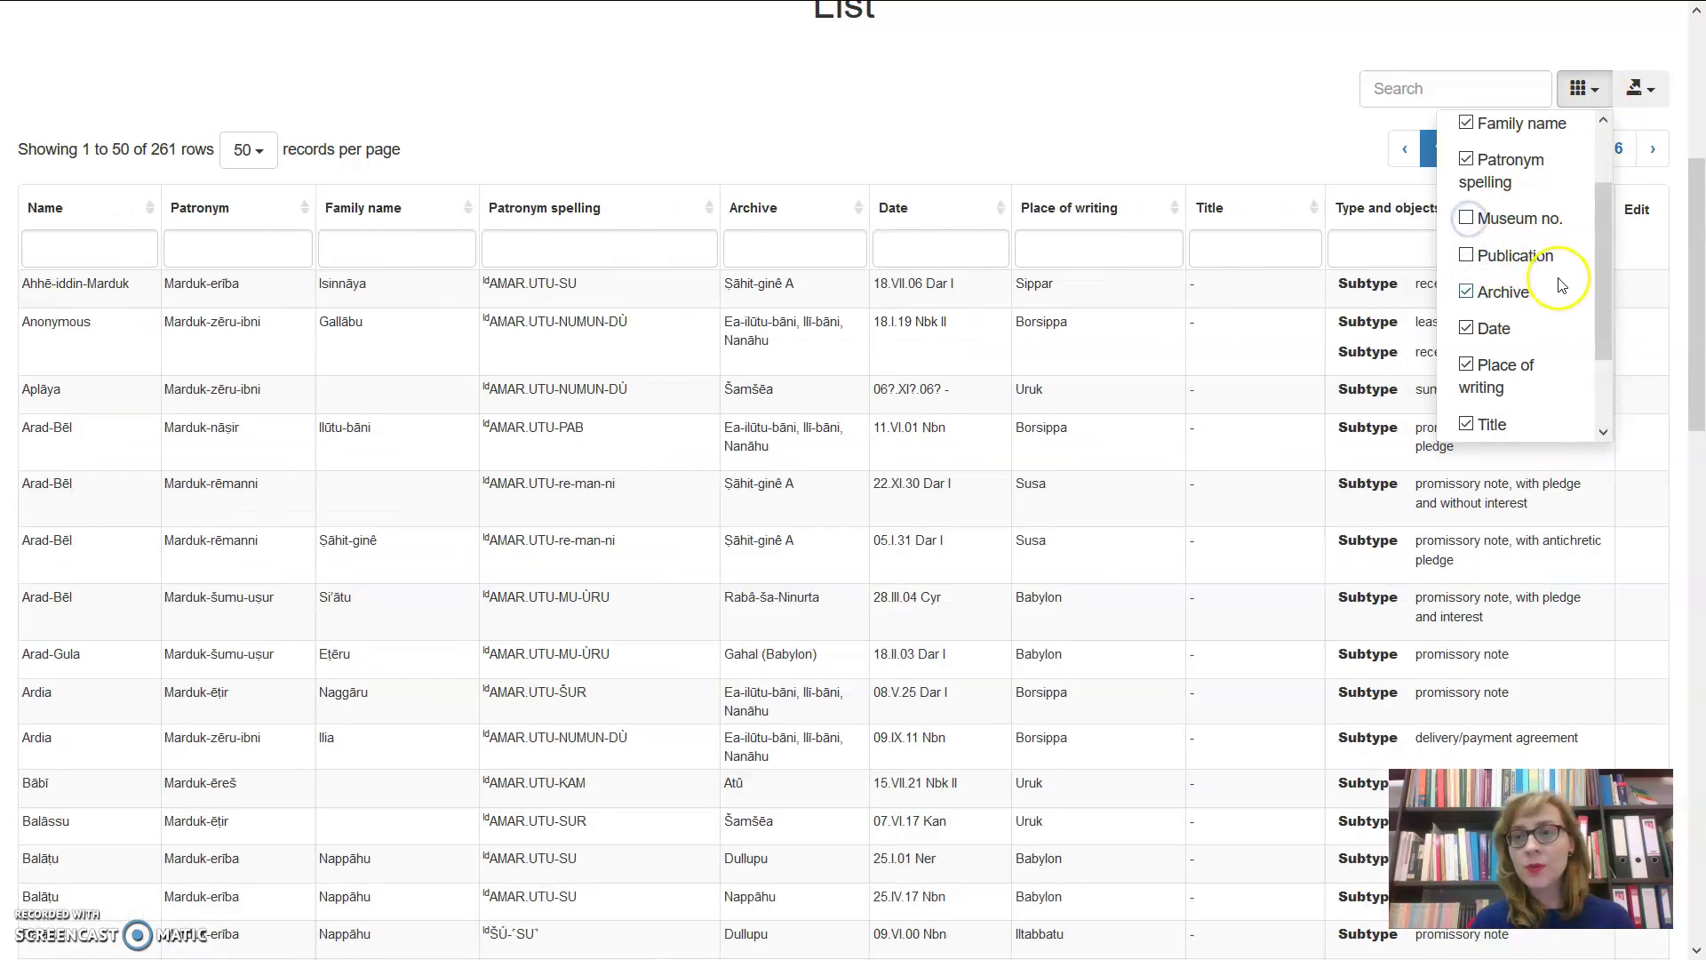
{"action": "left_click_drag", "start_coordinate": [1602, 295], "coordinate": [1601, 383]}
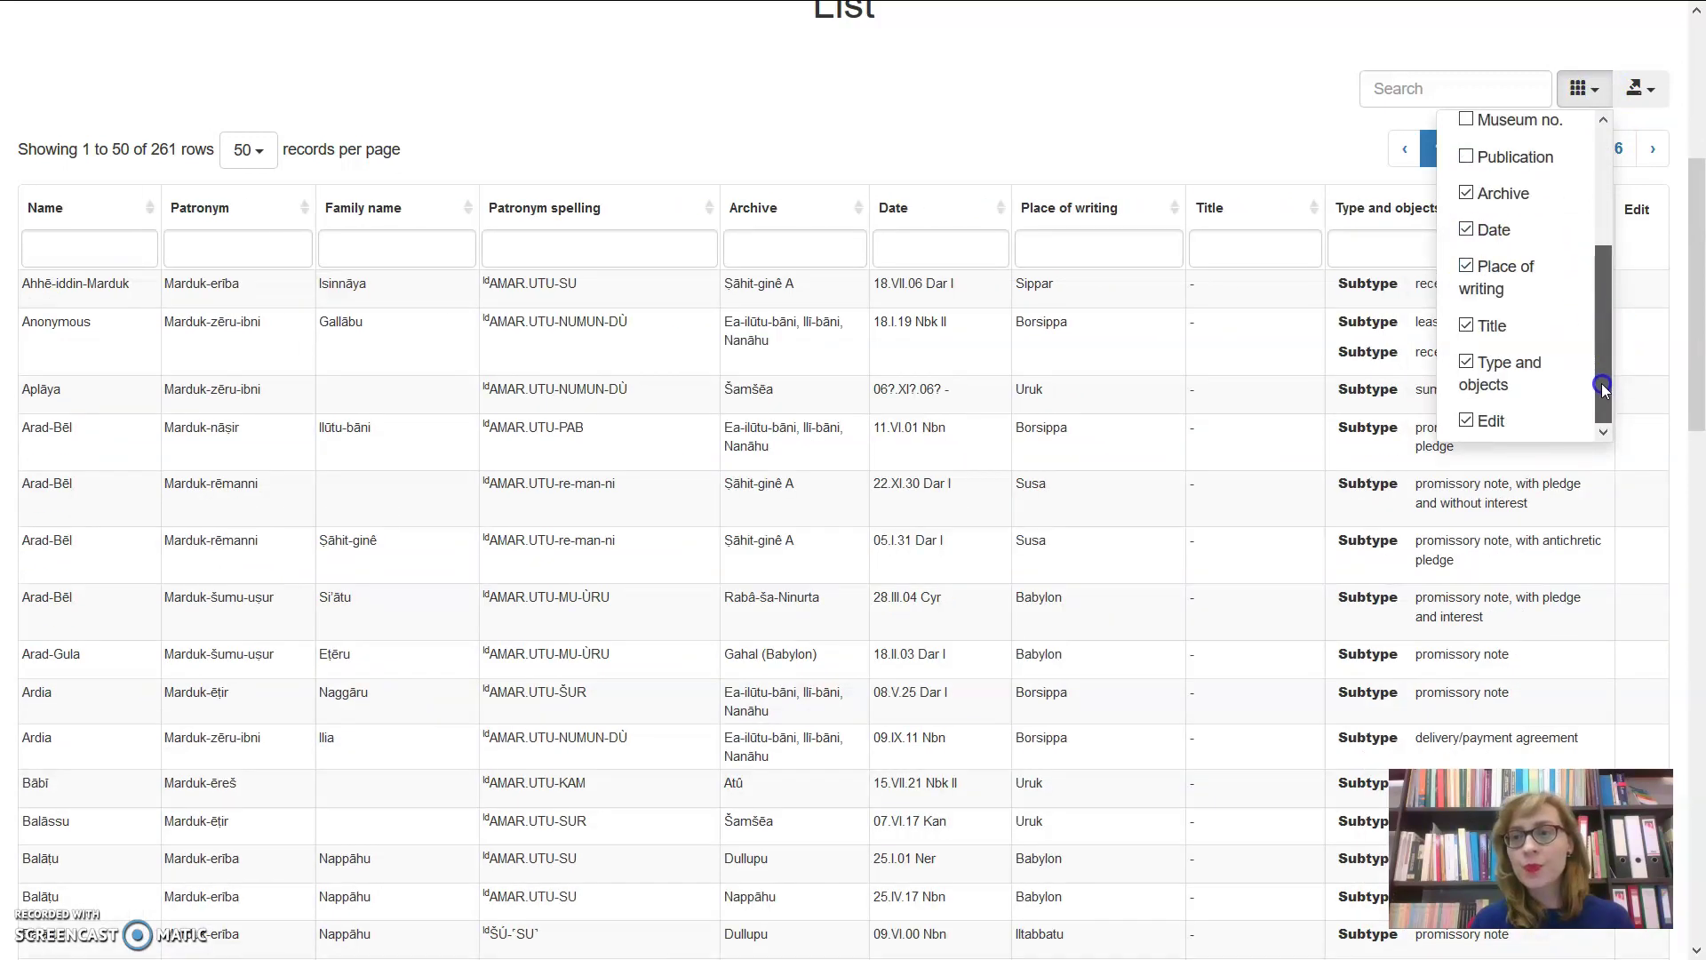
{"action": "left_click", "coordinate": [1466, 361]}
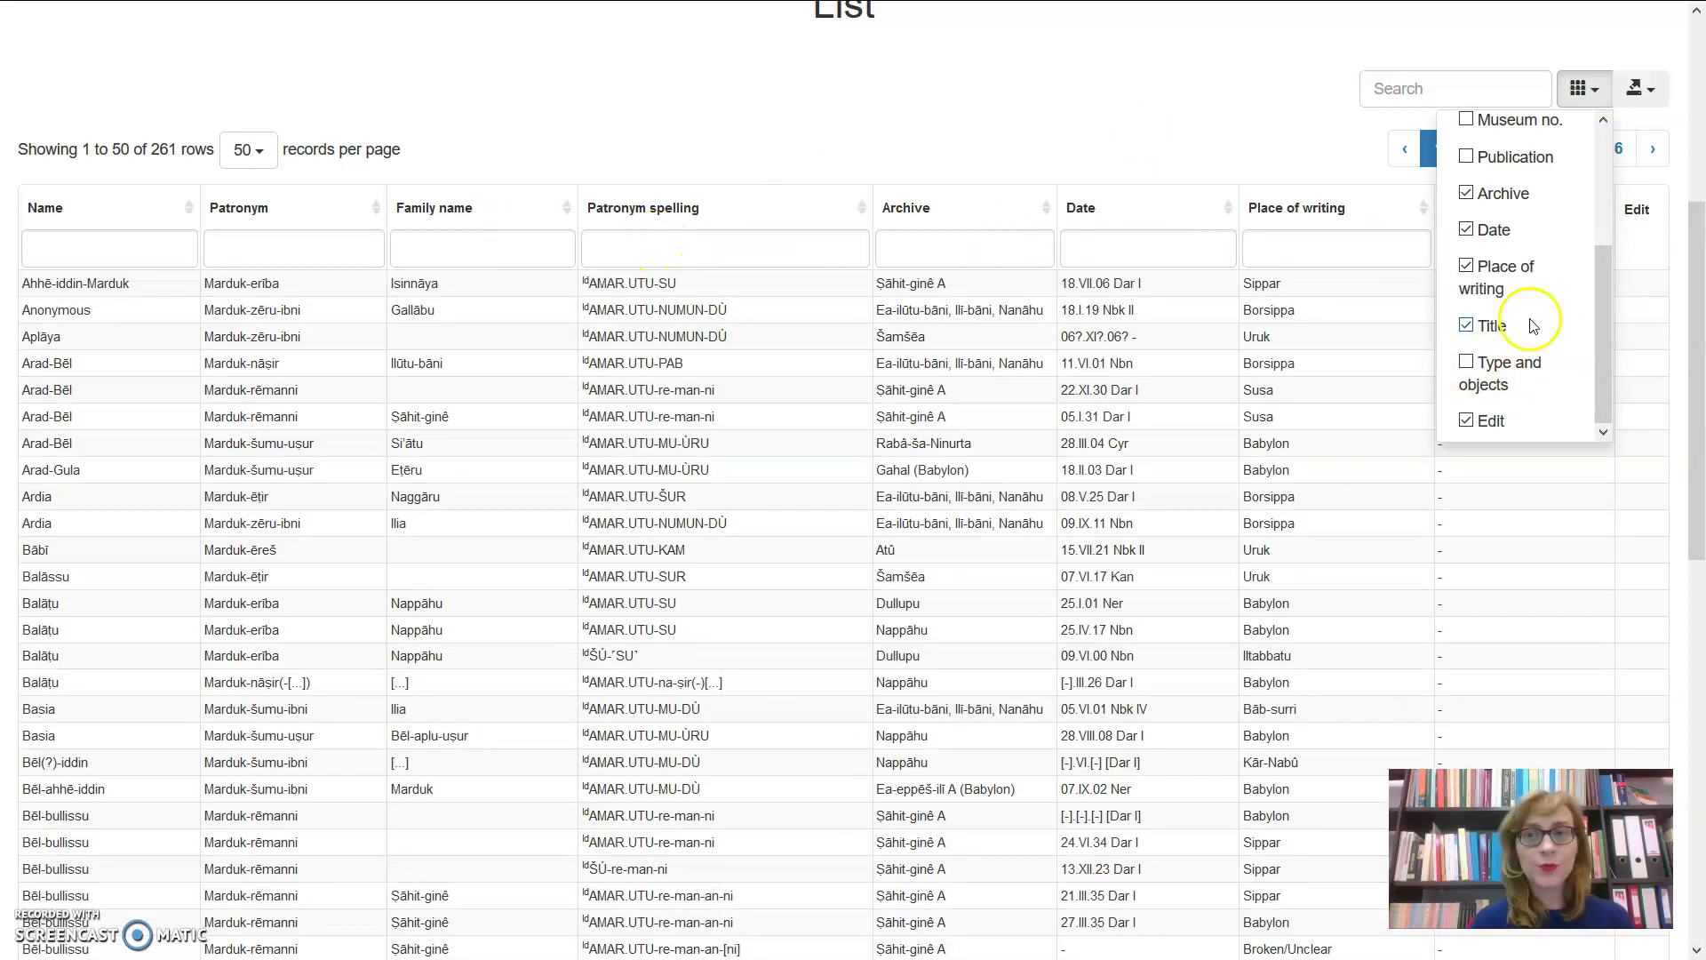
- Return to the search form, set the attestation's role to creditor and run the search
{"action": "scroll", "coordinate": [1699, 389], "scroll_direction": "up", "scroll_amount": 3}
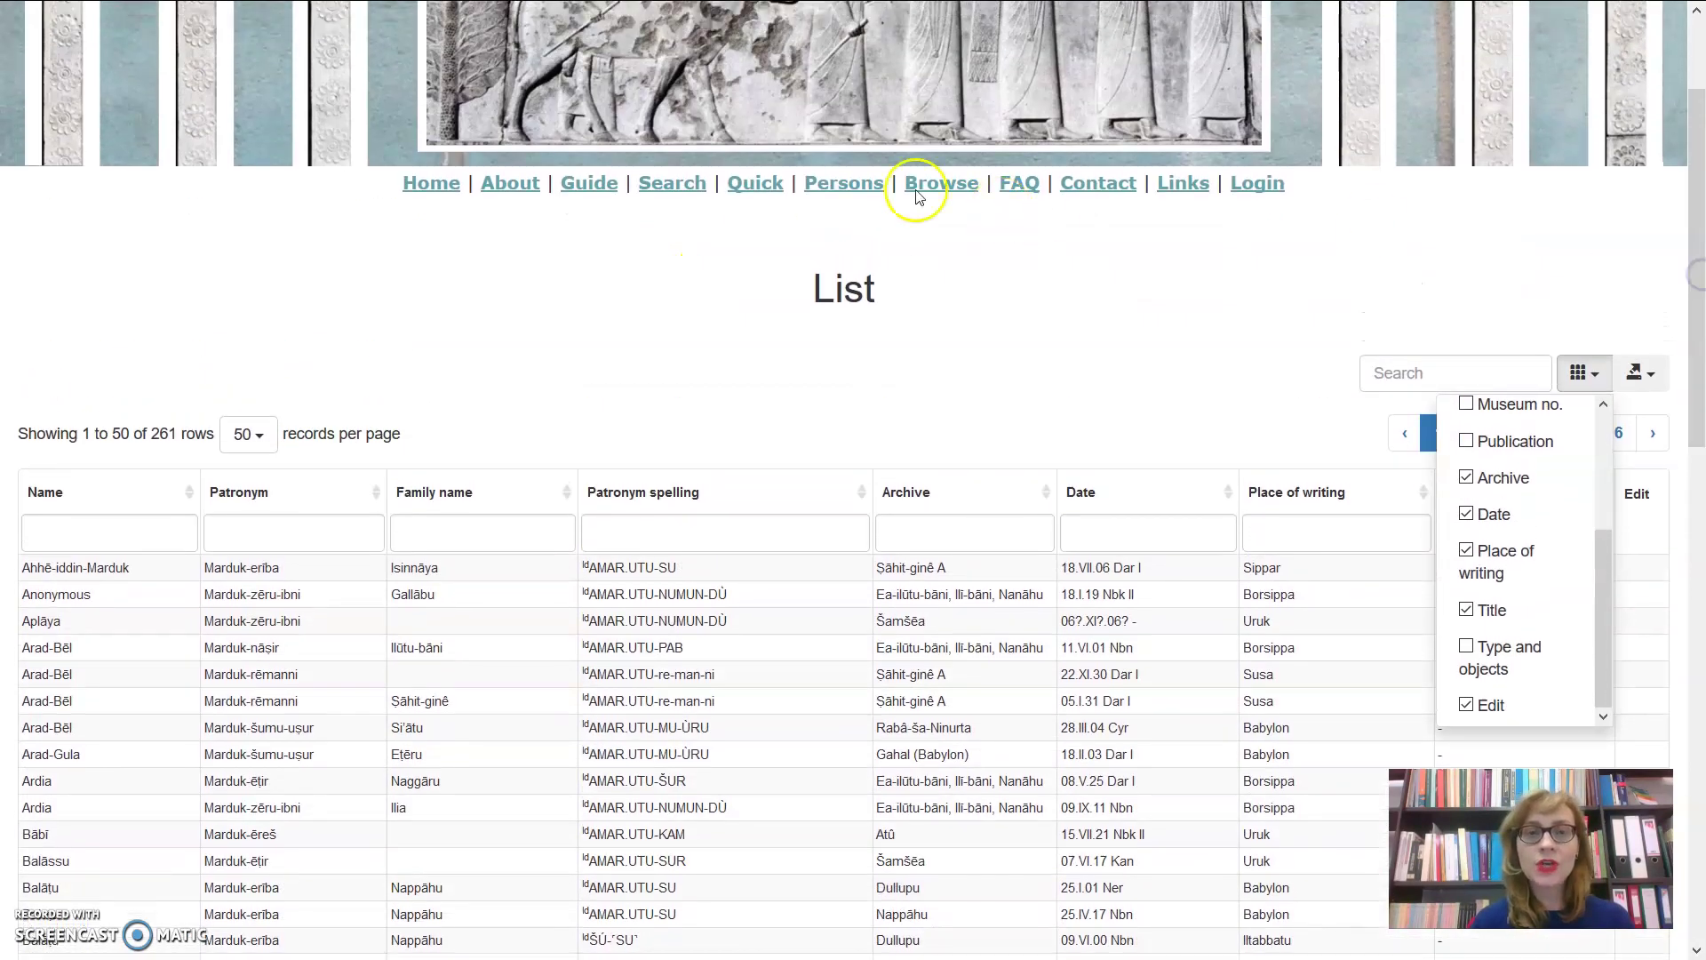
{"action": "left_click", "coordinate": [682, 189]}
{"action": "left_click_drag", "start_coordinate": [1697, 273], "coordinate": [1697, 560]}
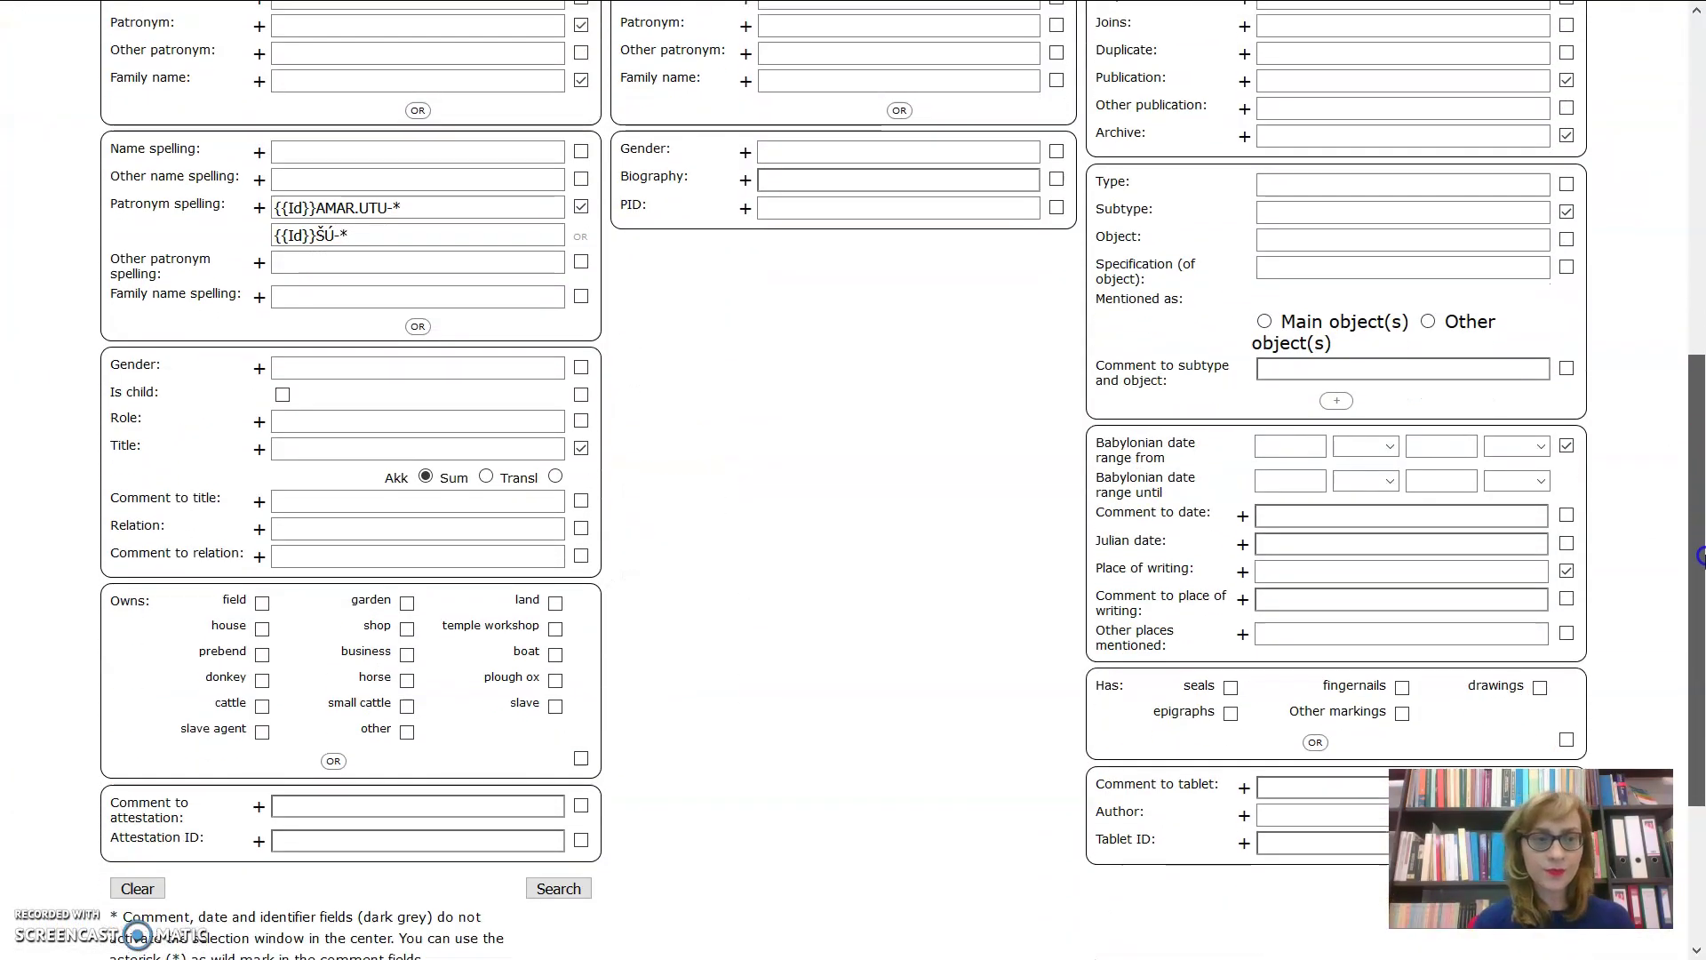
{"action": "left_click", "coordinate": [297, 414]}
{"action": "type", "text": "cre"}
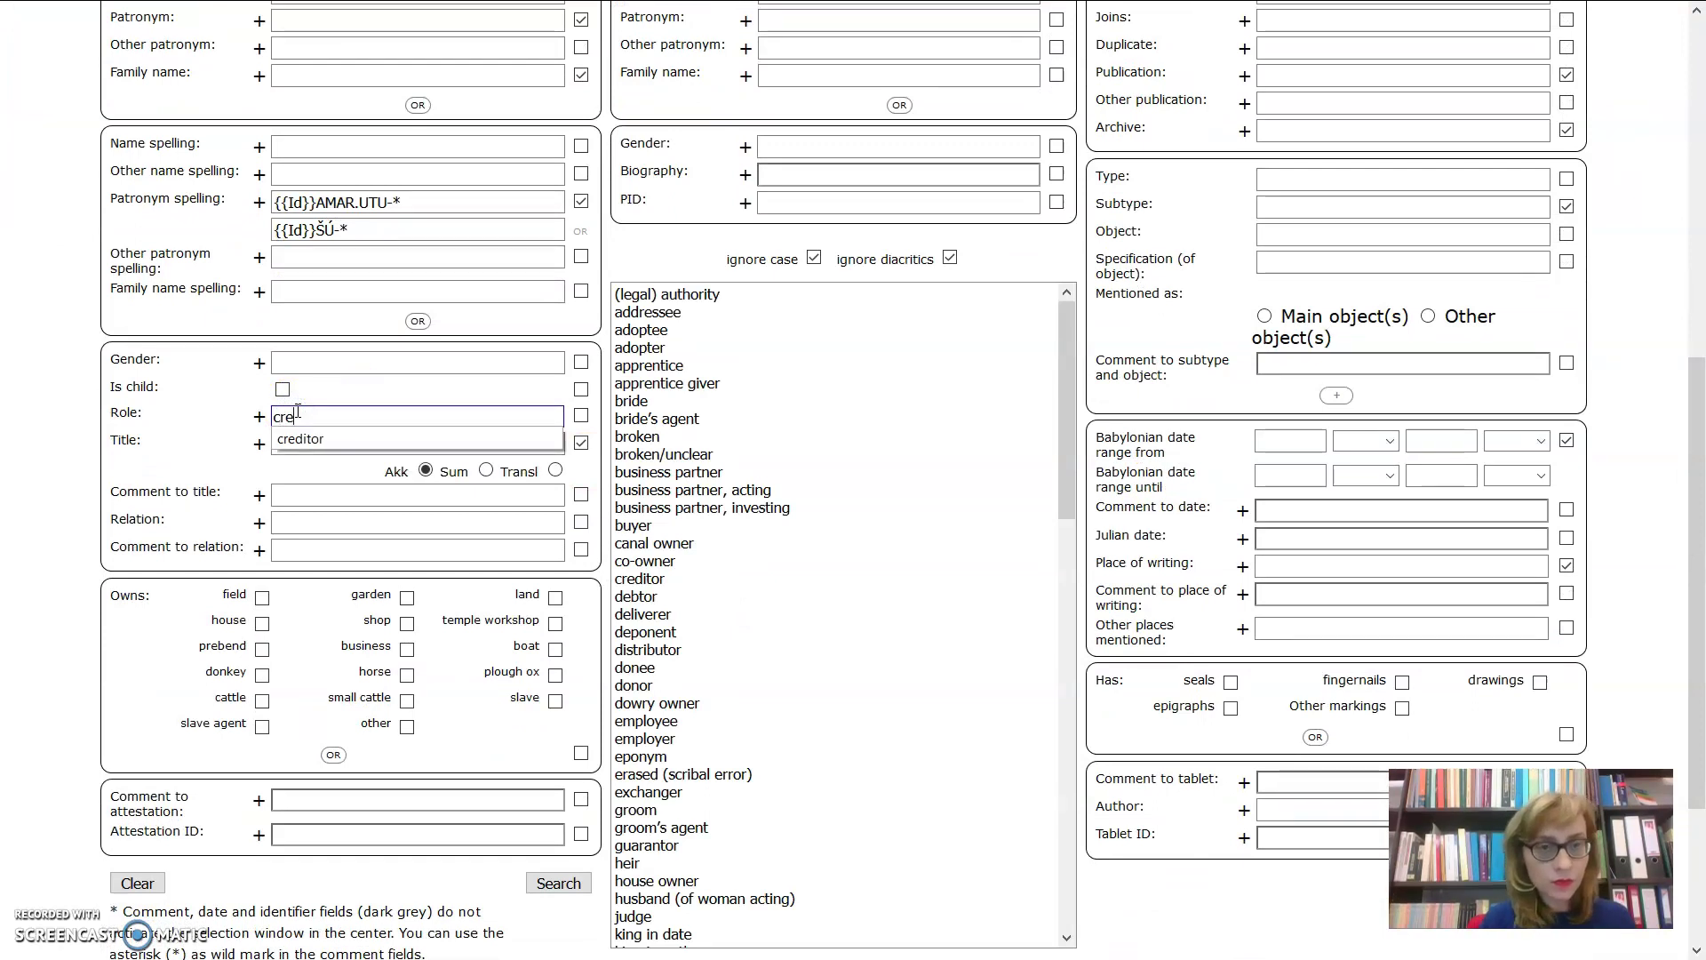
{"action": "left_click", "coordinate": [334, 416]}
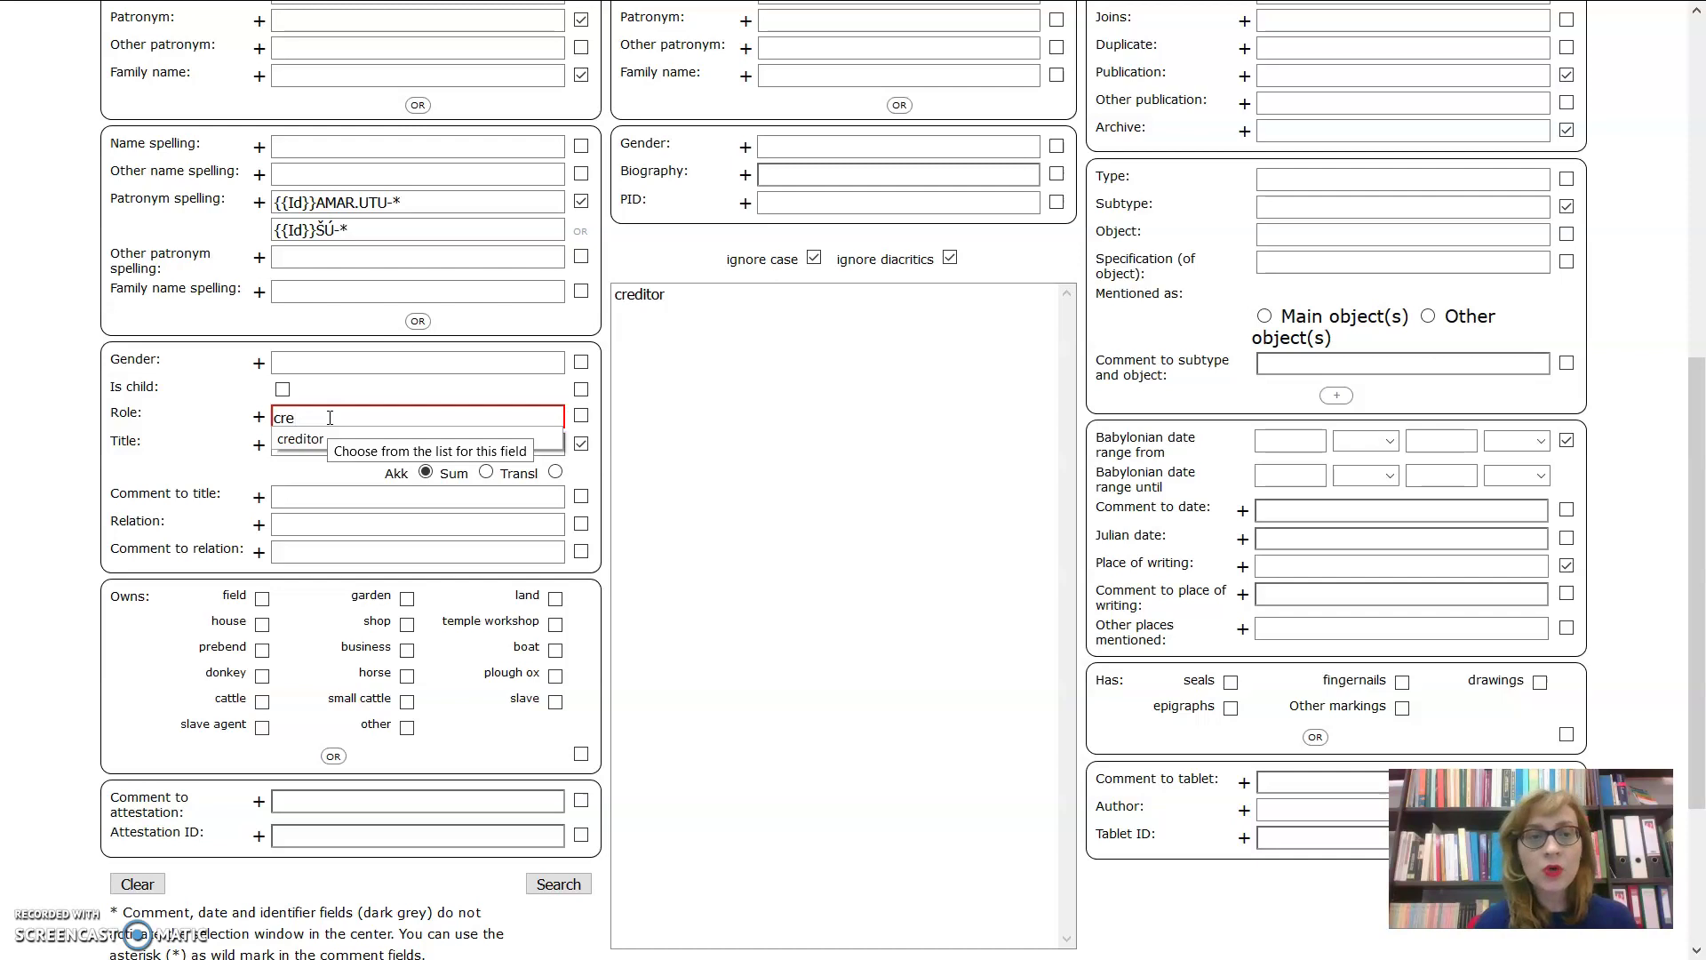
{"action": "left_click", "coordinate": [639, 294]}
{"action": "scroll", "coordinate": [561, 751], "scroll_direction": "down", "scroll_amount": 2}
{"action": "left_click", "coordinate": [558, 745]}
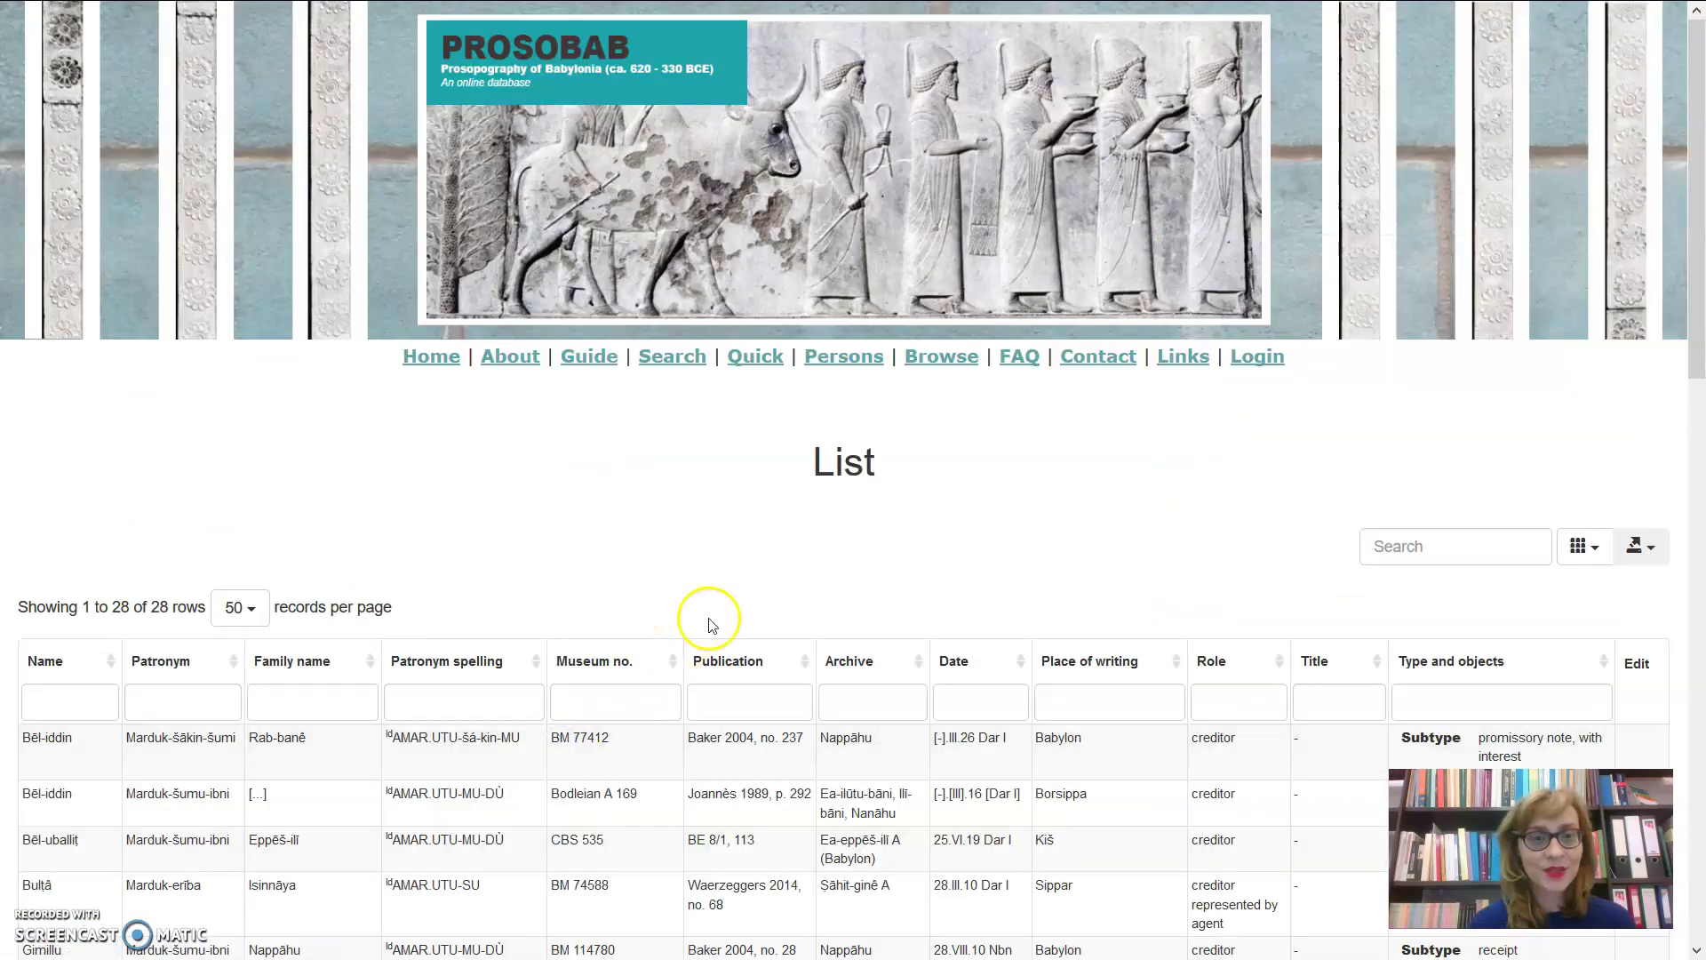
- Sort the creditor results by patronym spelling and return to the search form
{"action": "left_click_drag", "start_coordinate": [1697, 147], "coordinate": [1700, 244]}
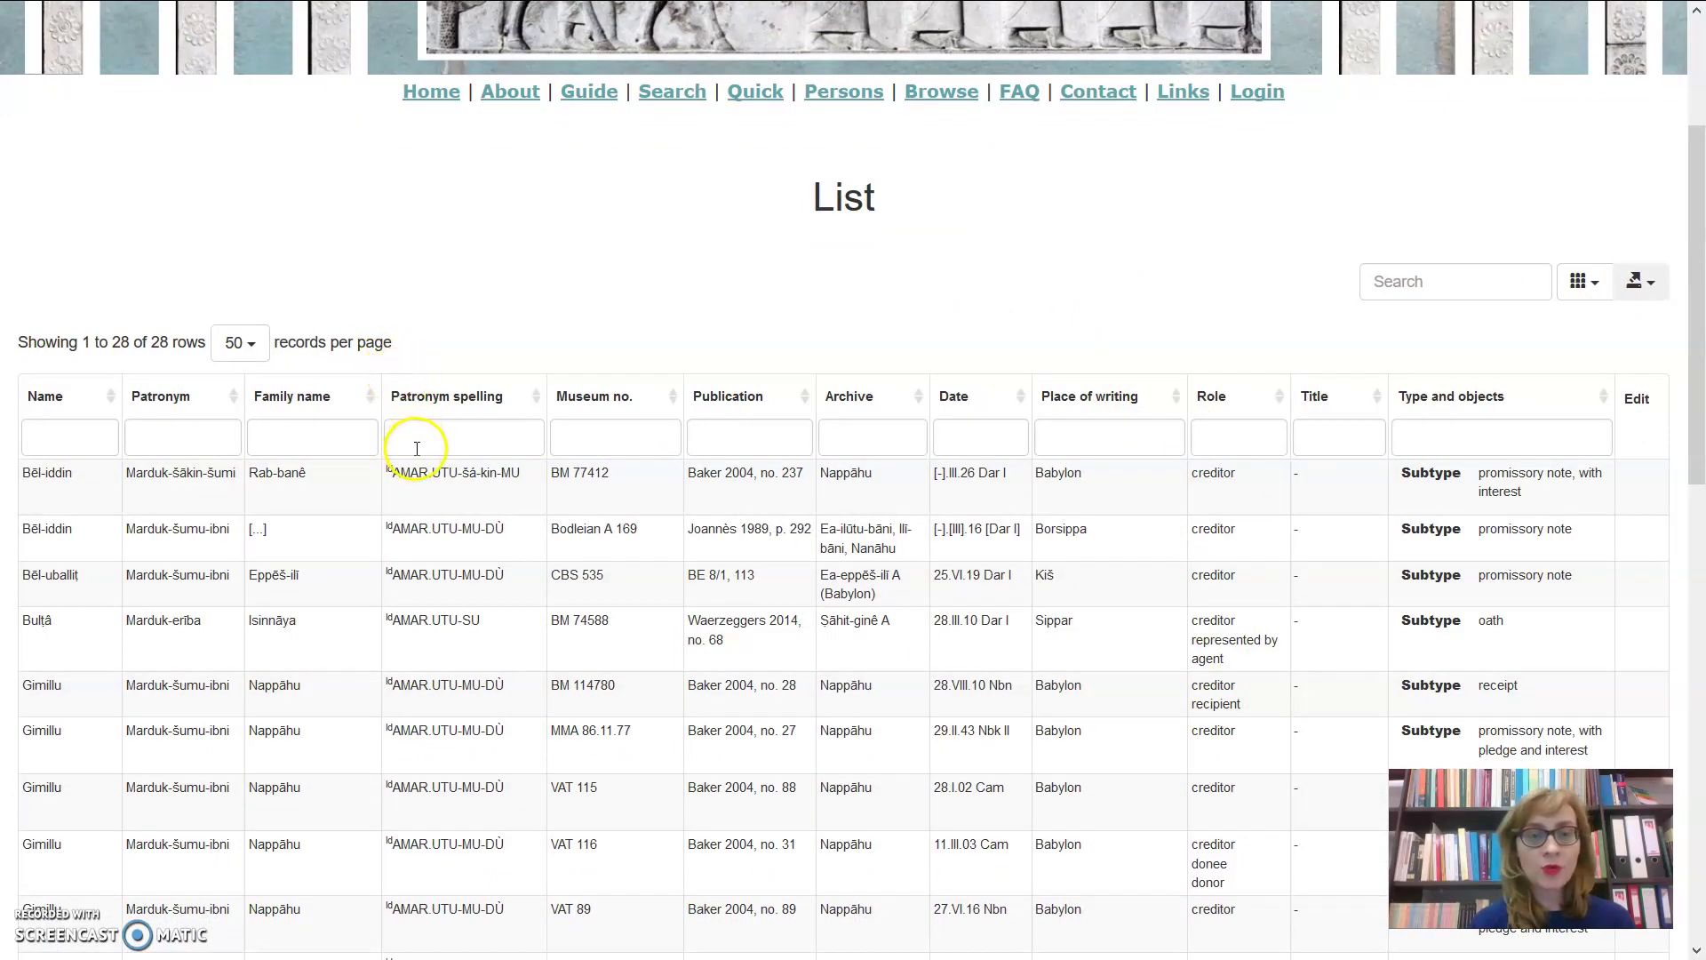
{"action": "left_click", "coordinate": [537, 399]}
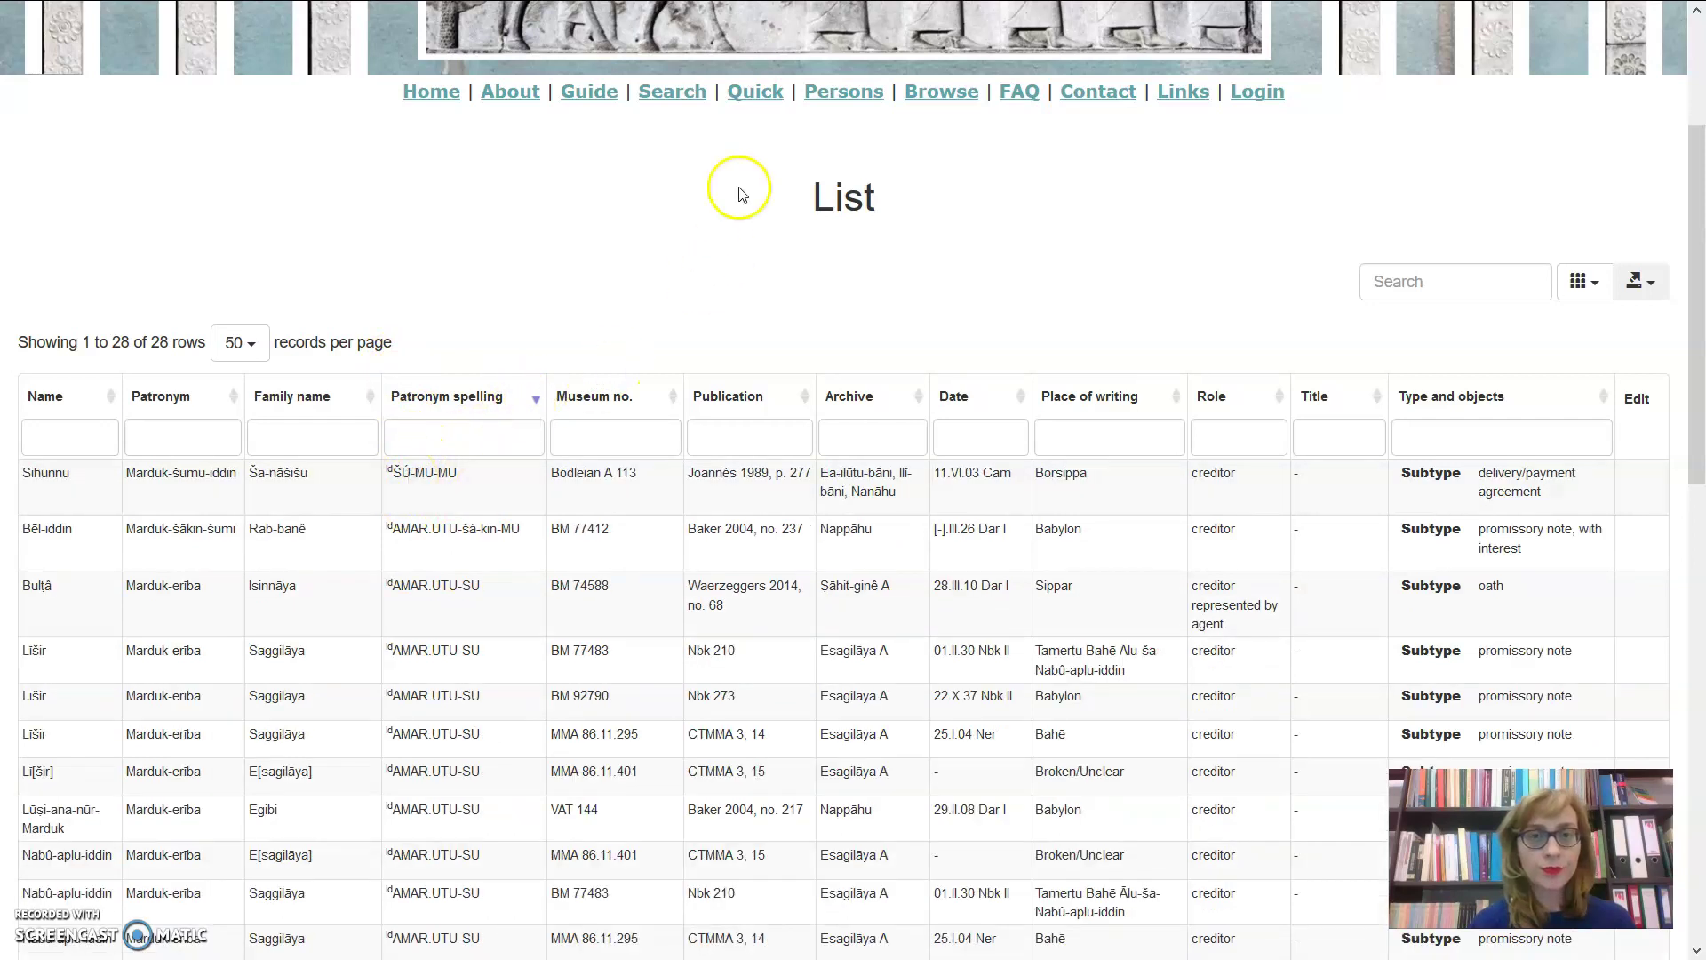
{"action": "scroll", "coordinate": [702, 231], "scroll_direction": "up", "scroll_amount": 2}
{"action": "left_click", "coordinate": [669, 251]}
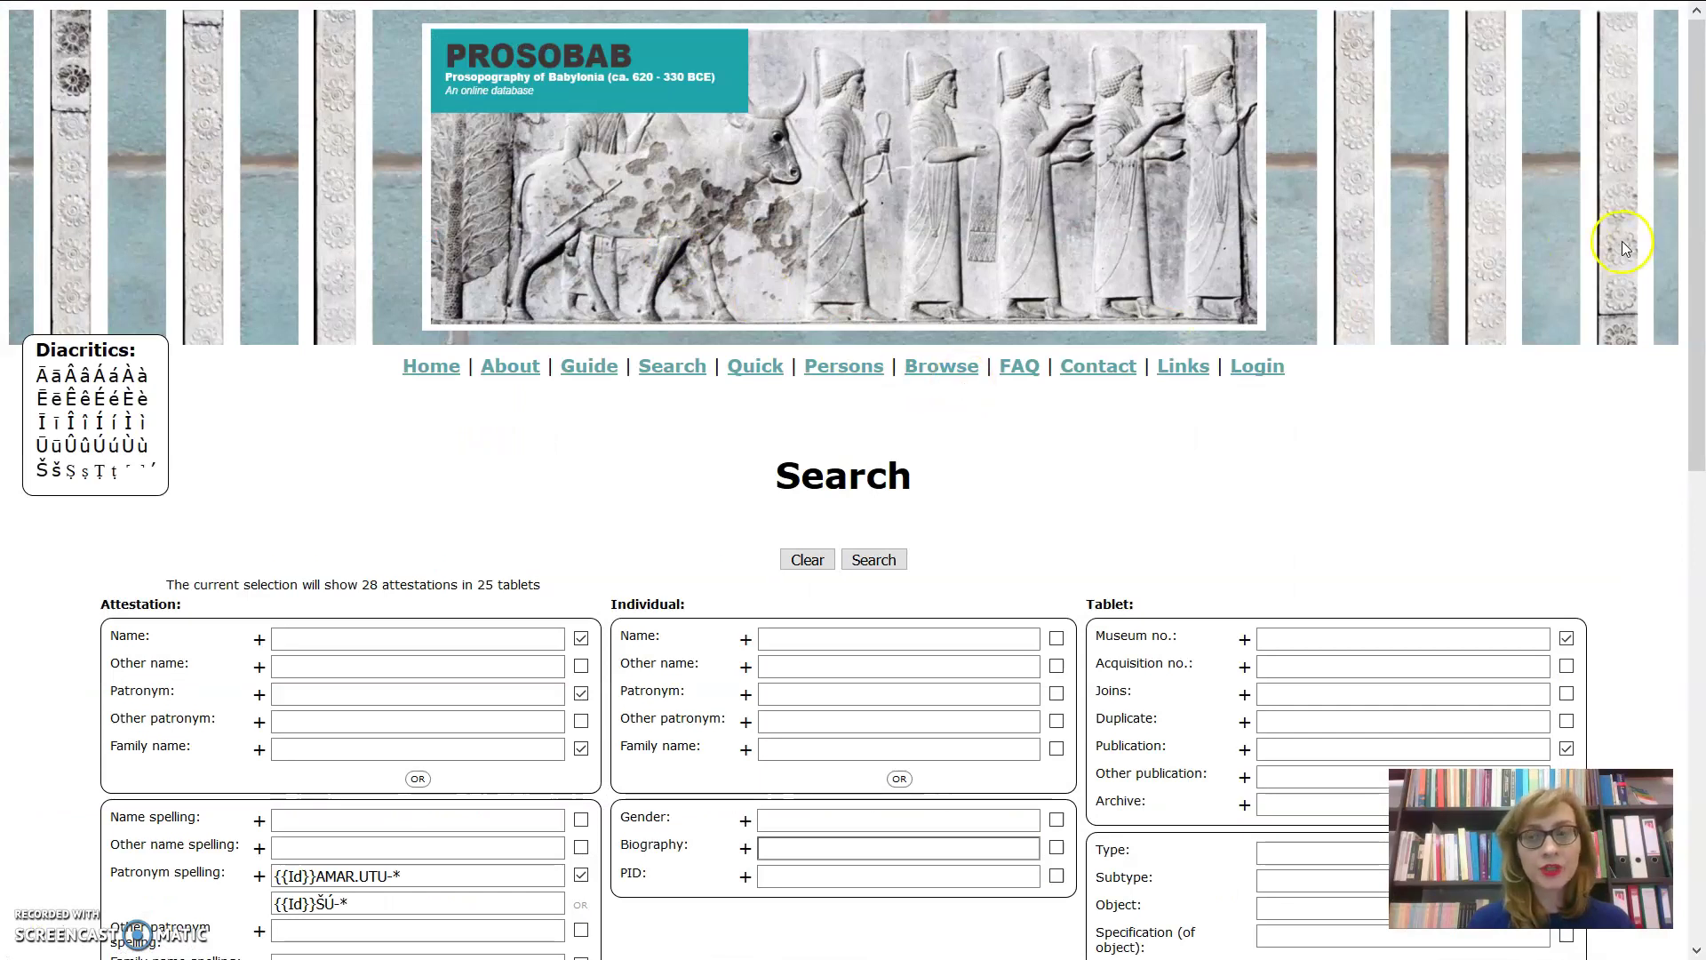
- Replace the attestation's role with recipient
{"action": "scroll", "coordinate": [1700, 262], "scroll_direction": "down", "scroll_amount": 2}
{"action": "left_click_drag", "start_coordinate": [1699, 263], "coordinate": [1699, 470]}
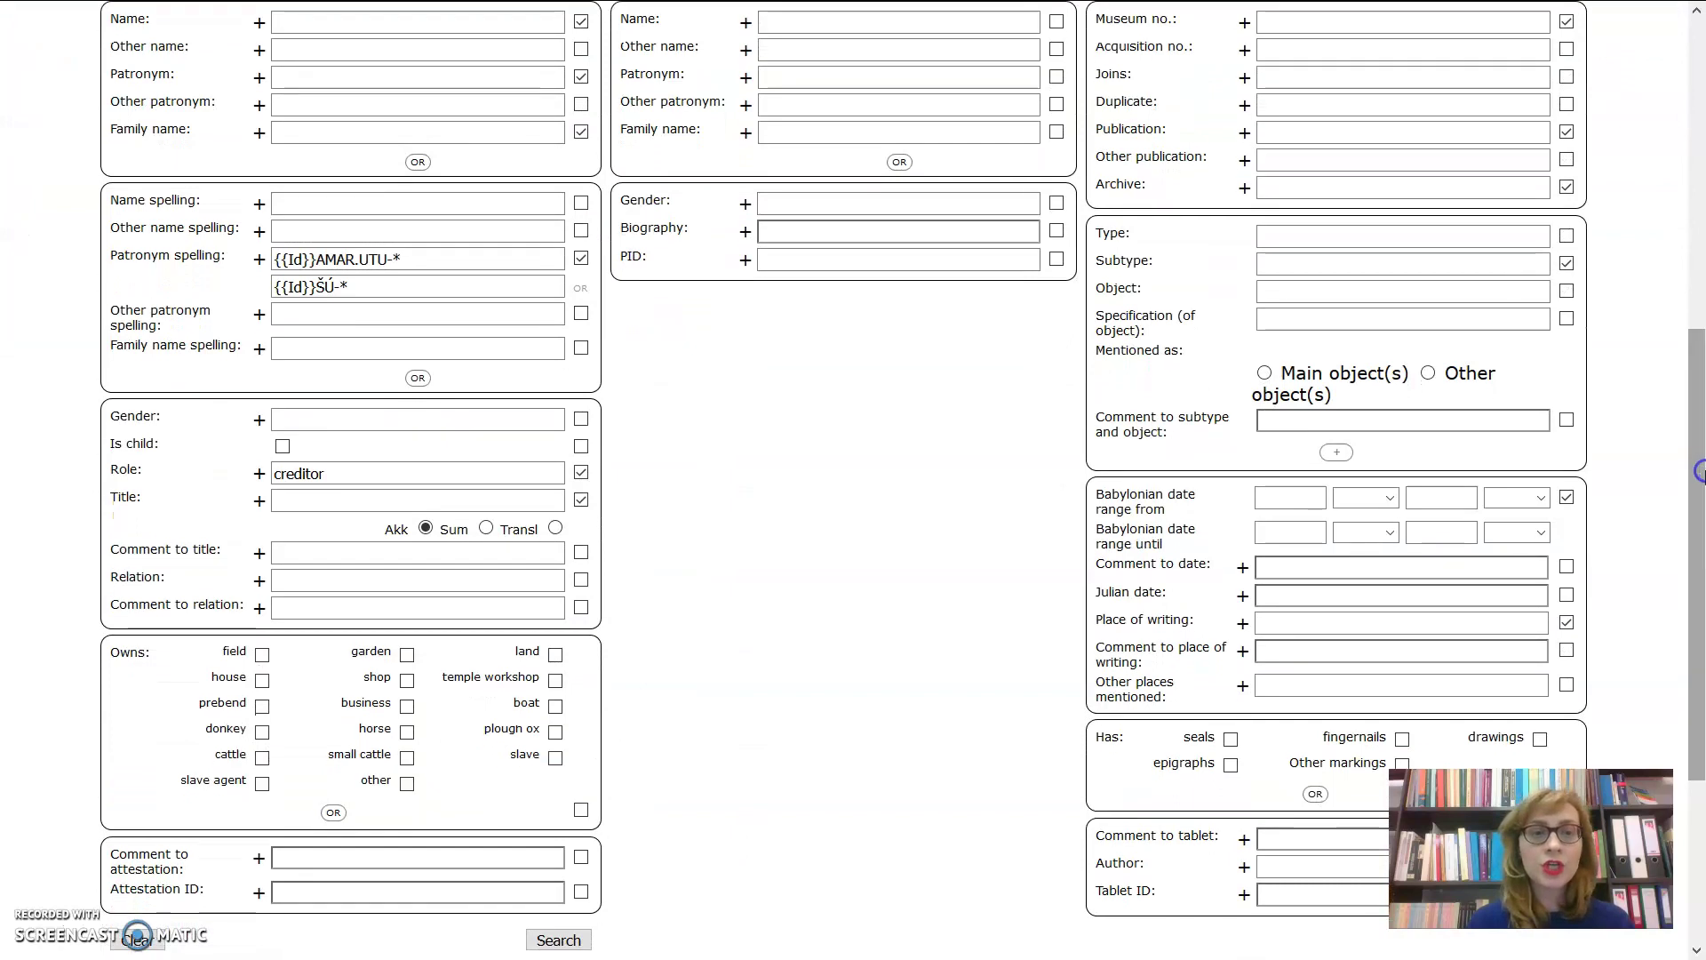
{"action": "left_click", "coordinate": [370, 472]}
{"action": "key", "text": "BackSpace"}
{"action": "key", "text": "BackSpace"}
{"action": "key", "text": "BackSpace"}
{"action": "key", "text": "BackSpace"}
{"action": "key", "text": "BackSpace"}
{"action": "key", "text": "BackSpace"}
{"action": "key", "text": "BackSpace"}
{"action": "key", "text": "BackSpace"}
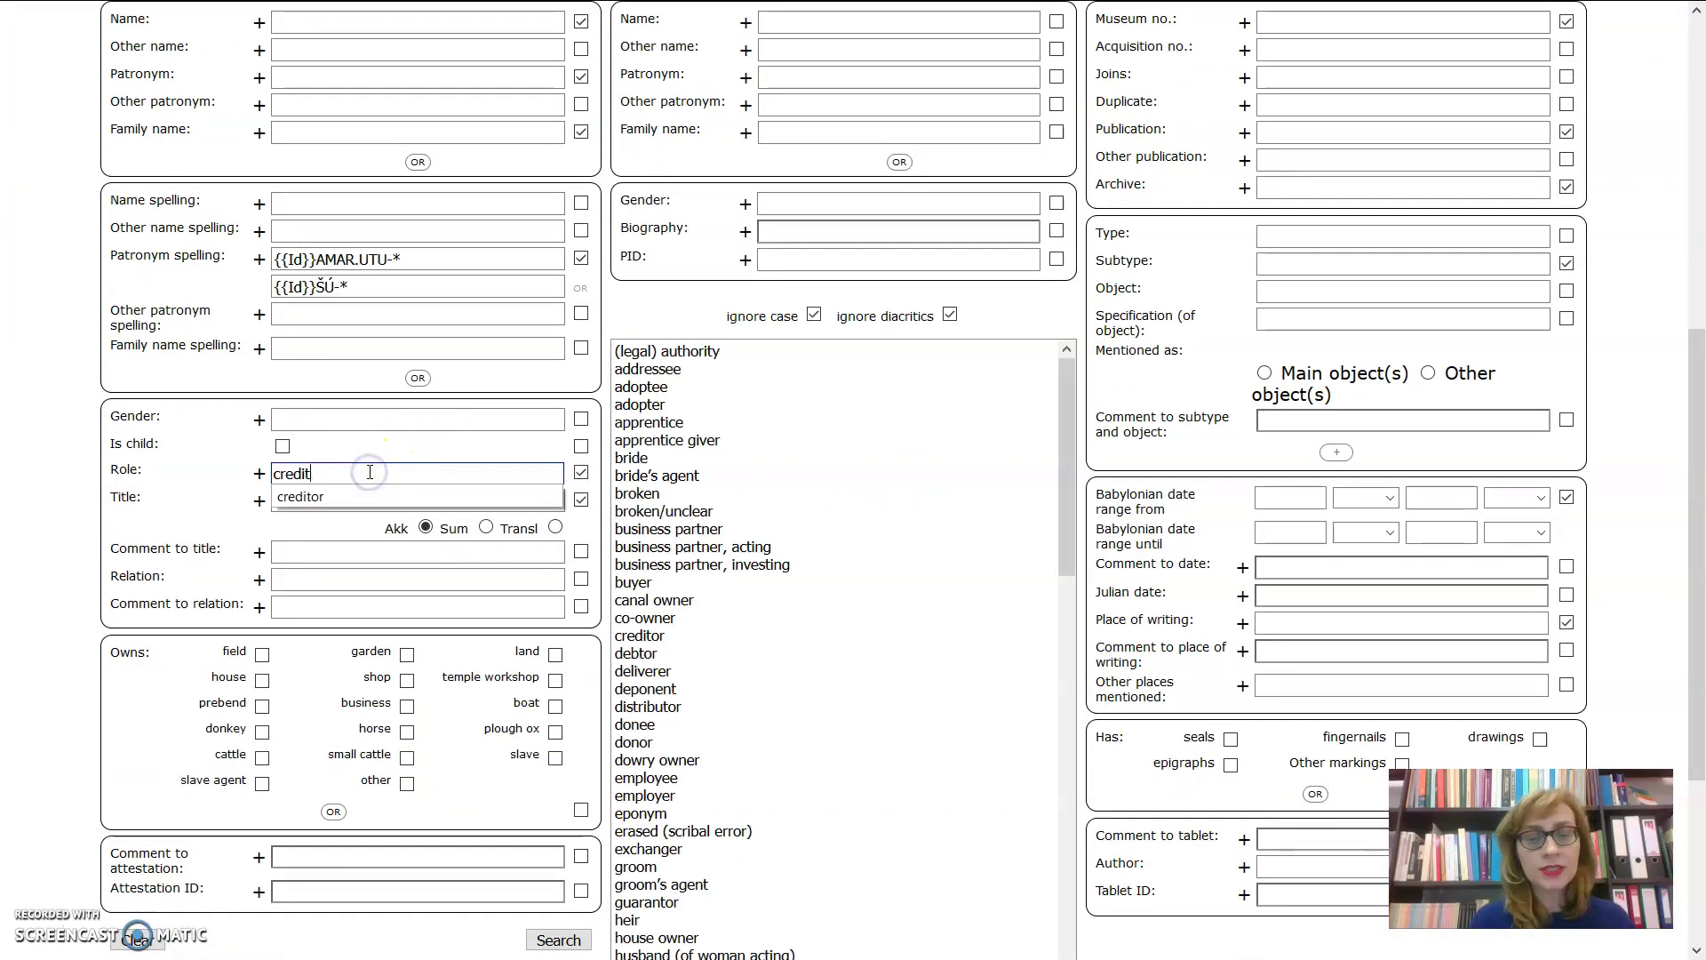
{"action": "type", "text": "rec"}
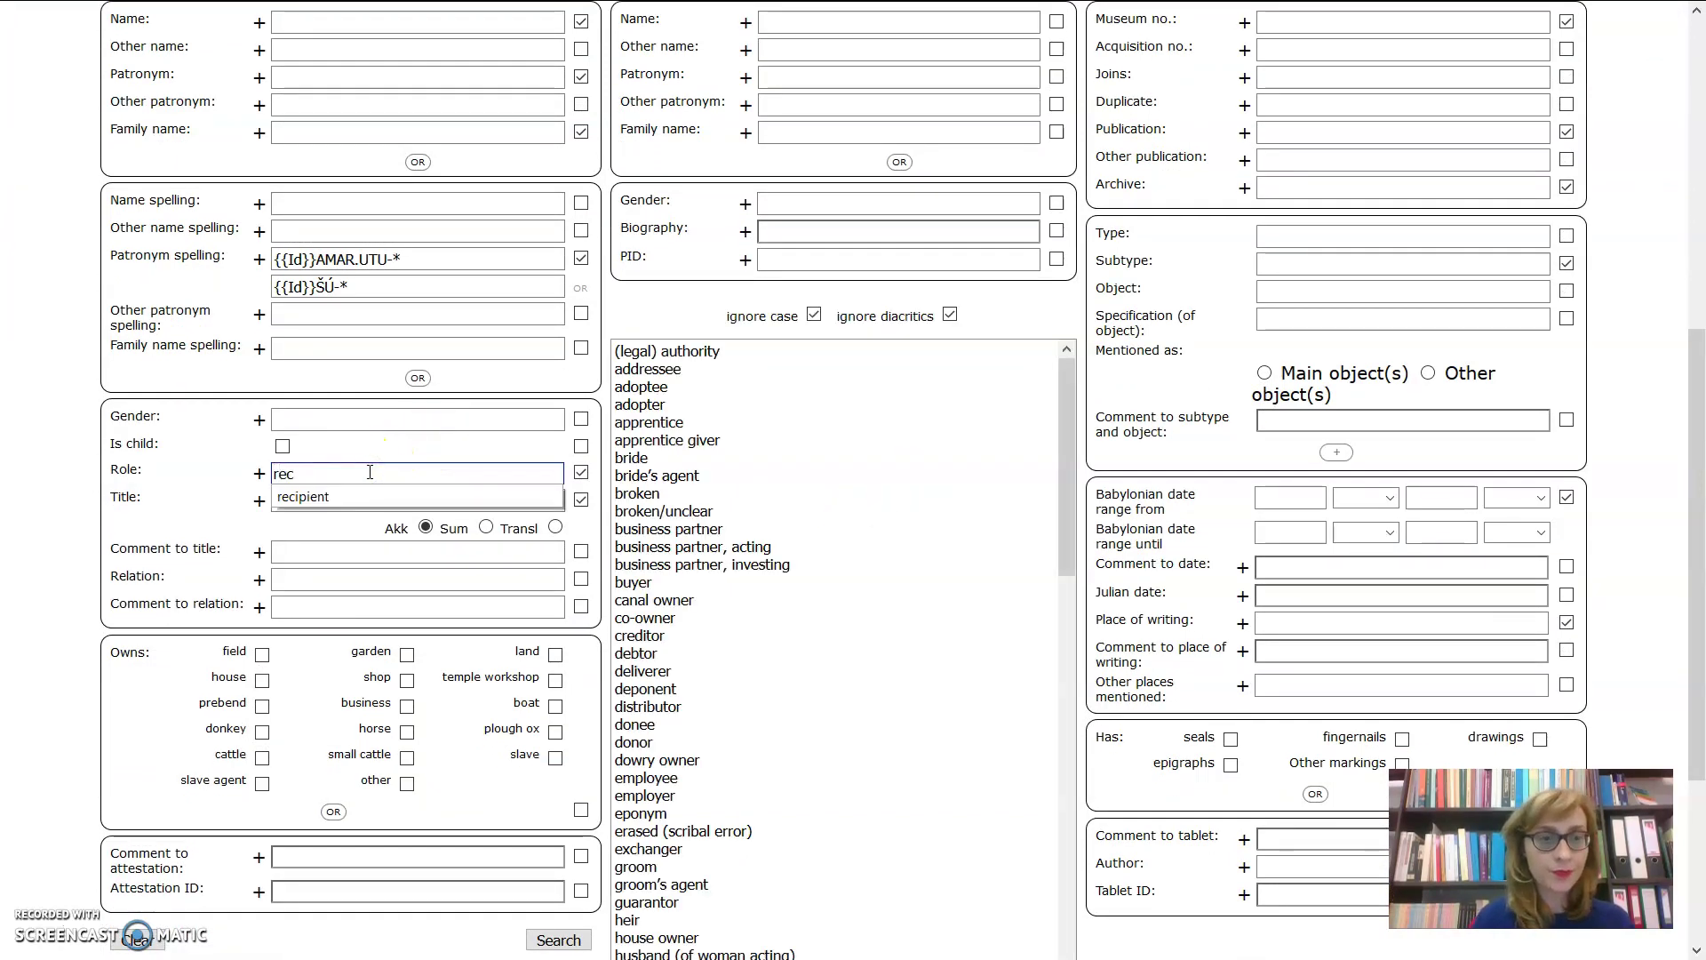
{"action": "type", "text": "ipi"}
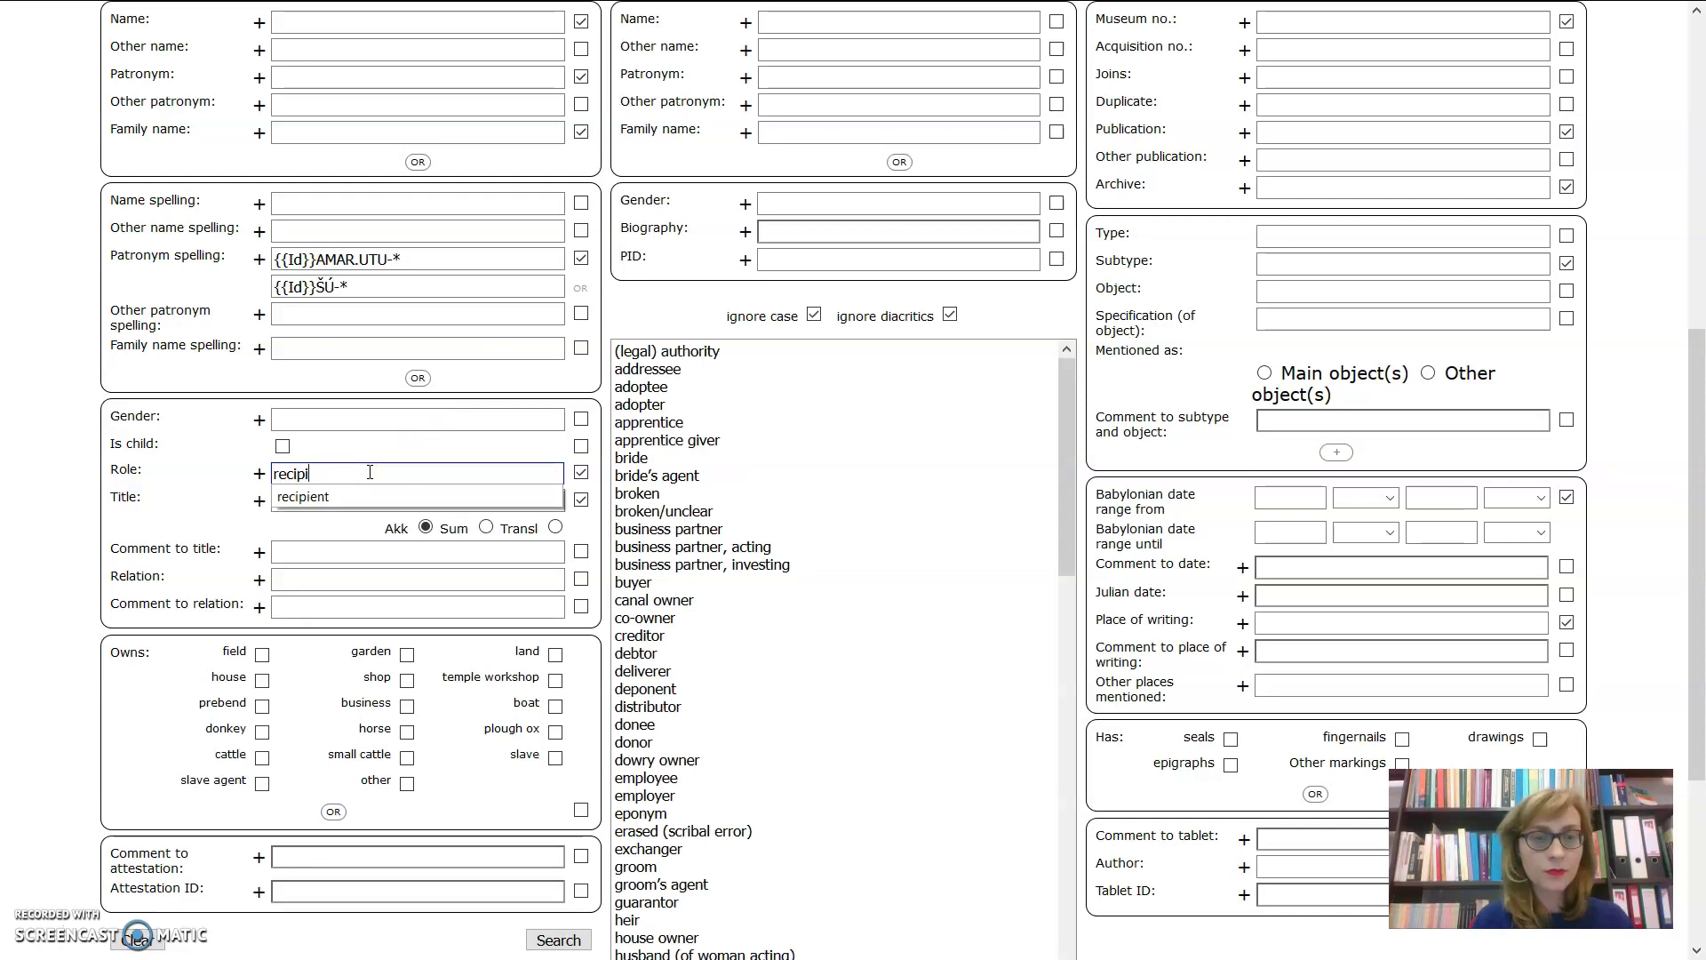
{"action": "type", "text": "ent"}
{"action": "left_click", "coordinate": [658, 352]}
{"action": "scroll", "coordinate": [659, 352], "scroll_direction": "down", "scroll_amount": 1}
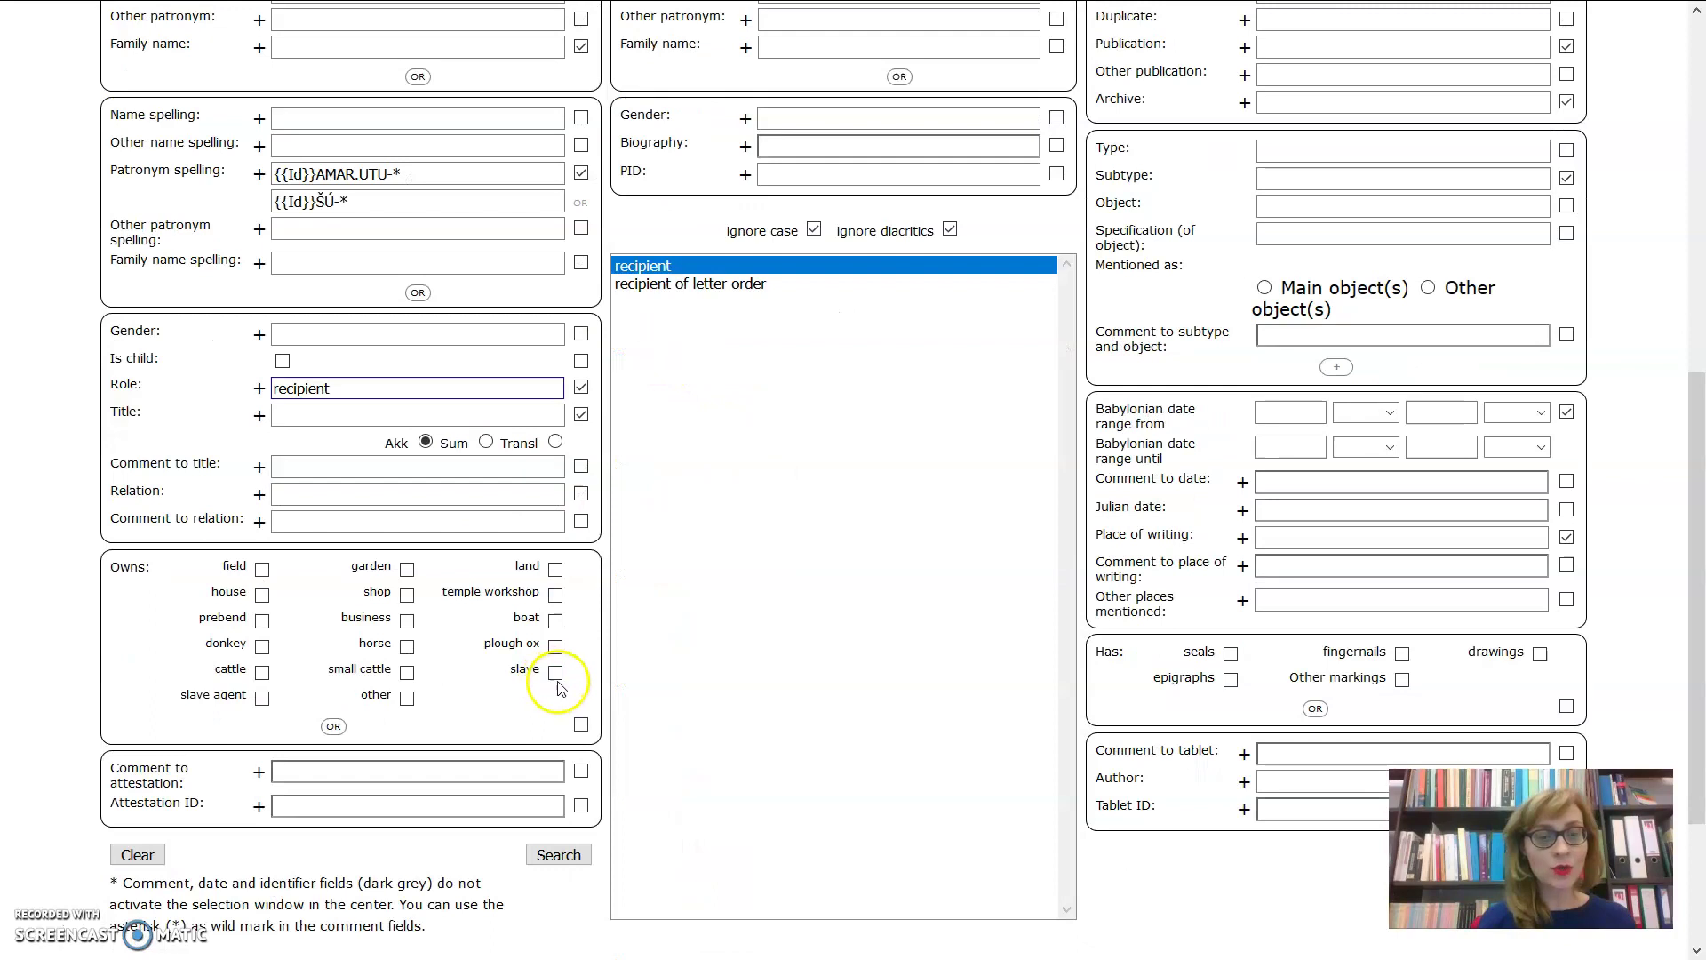
- Restrict the search to slave owners, include ownership as a column in the results and run the search
{"action": "left_click", "coordinate": [556, 673]}
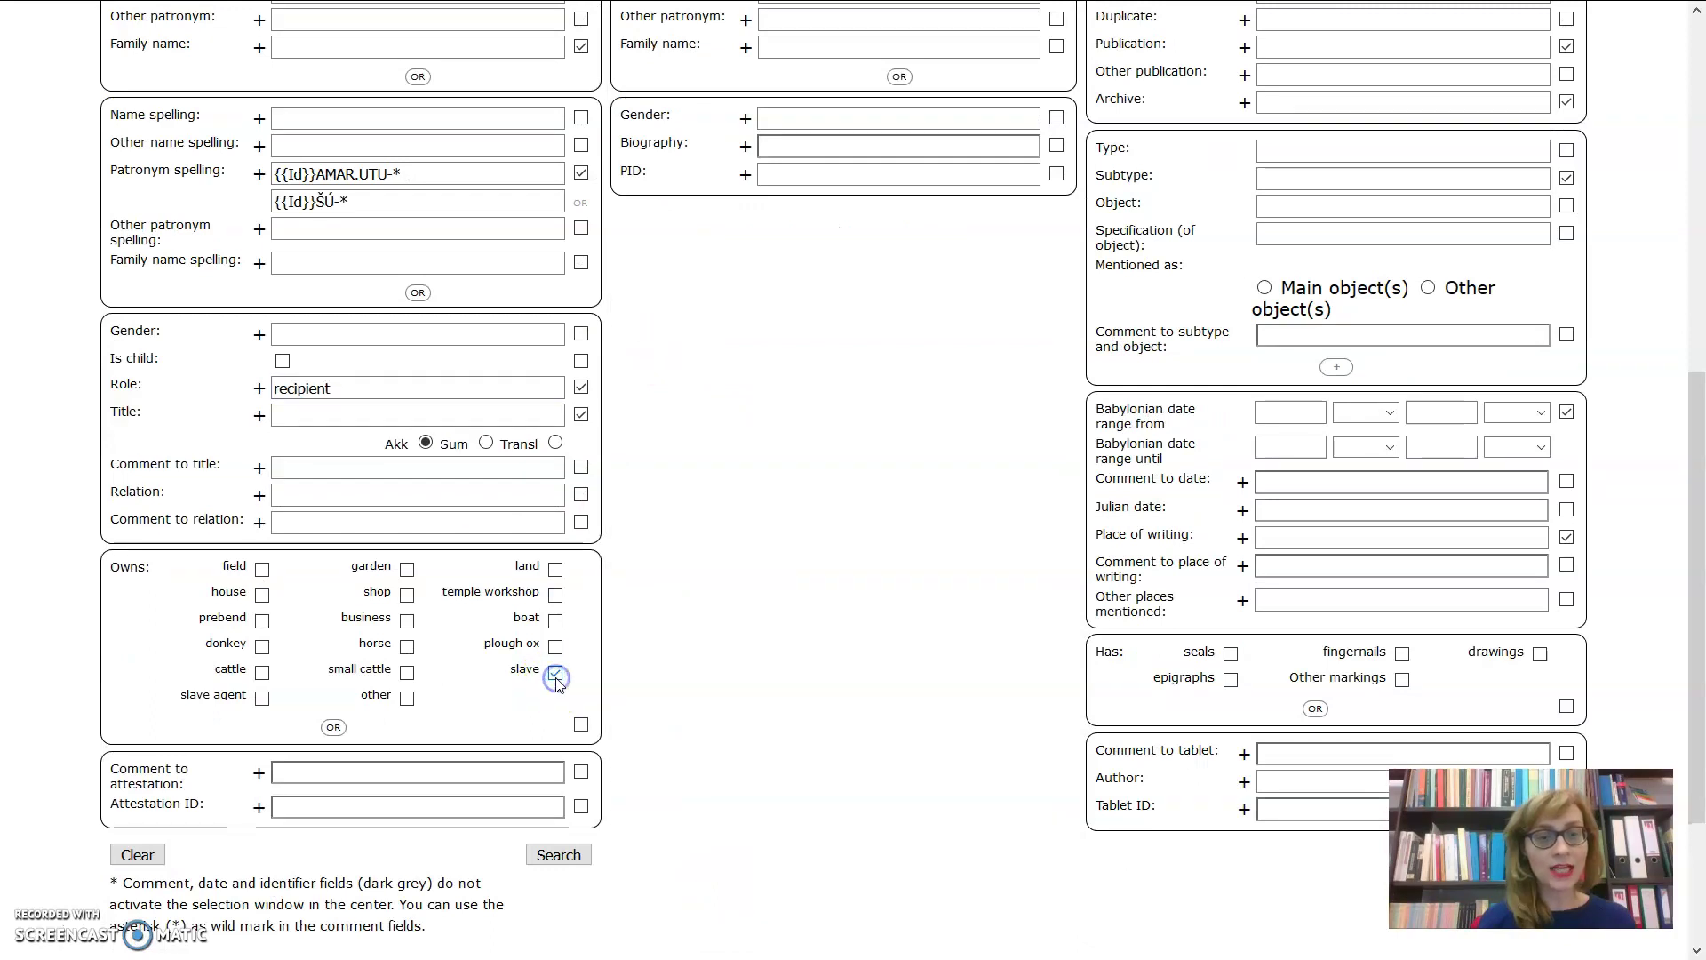
{"action": "left_click", "coordinate": [582, 726]}
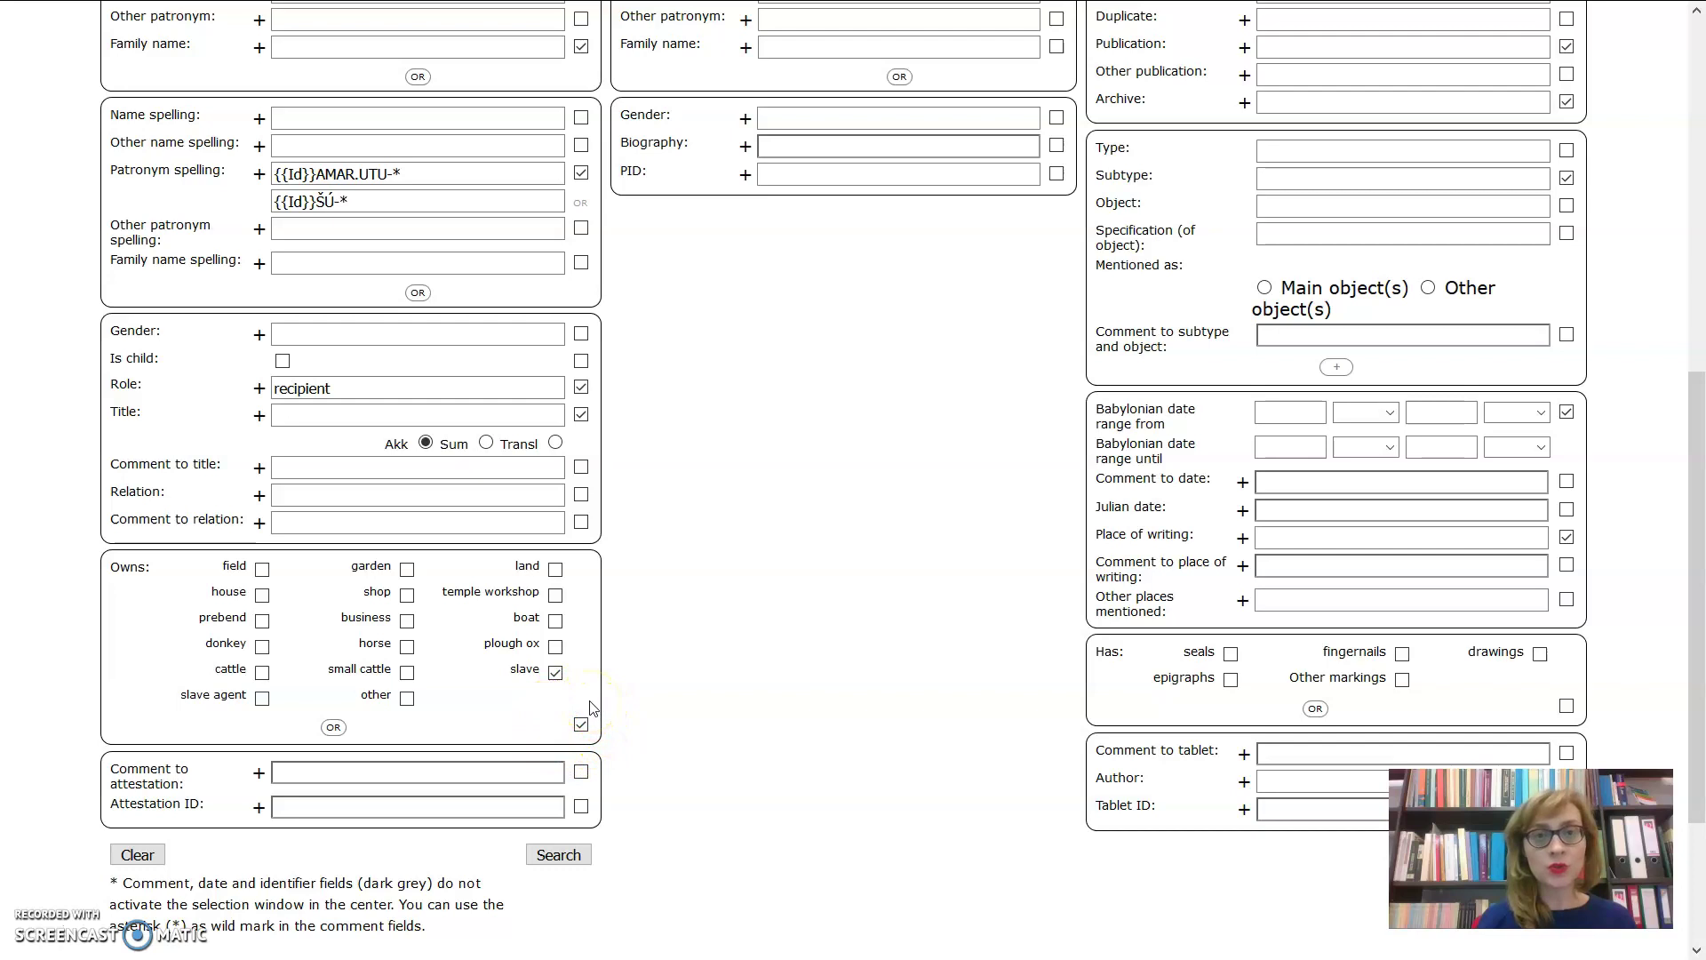
{"action": "left_click", "coordinate": [558, 855]}
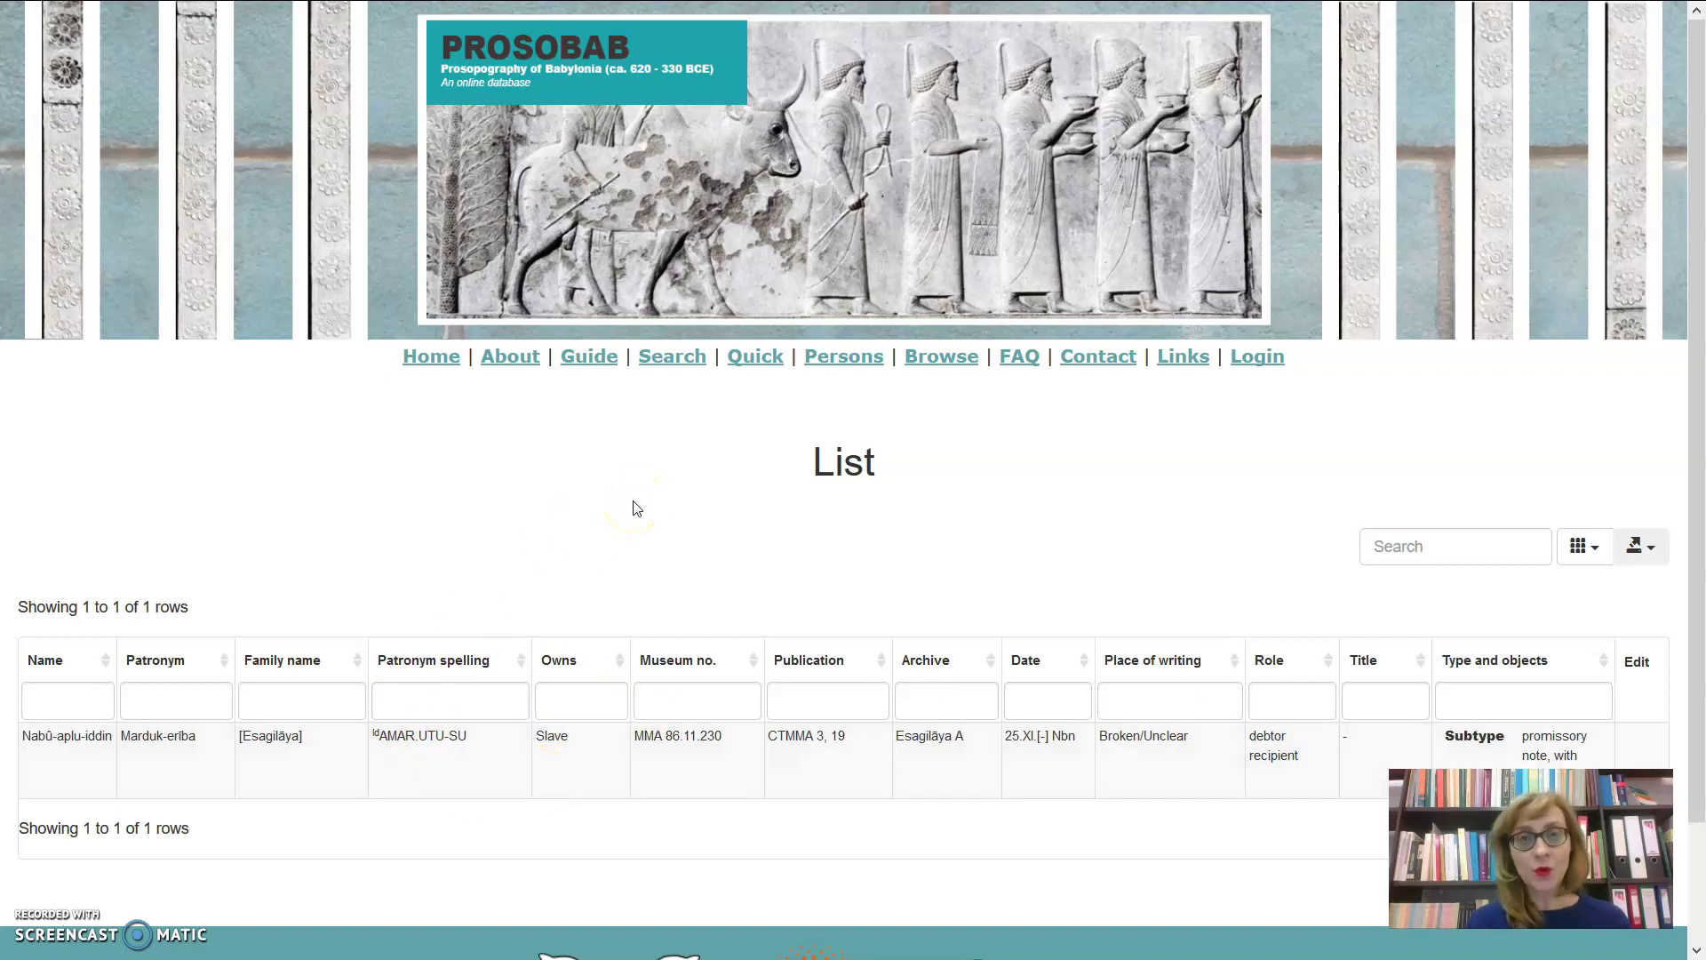
- Look at the topics in the Guide and open the Contact page
{"action": "left_click", "coordinate": [589, 359]}
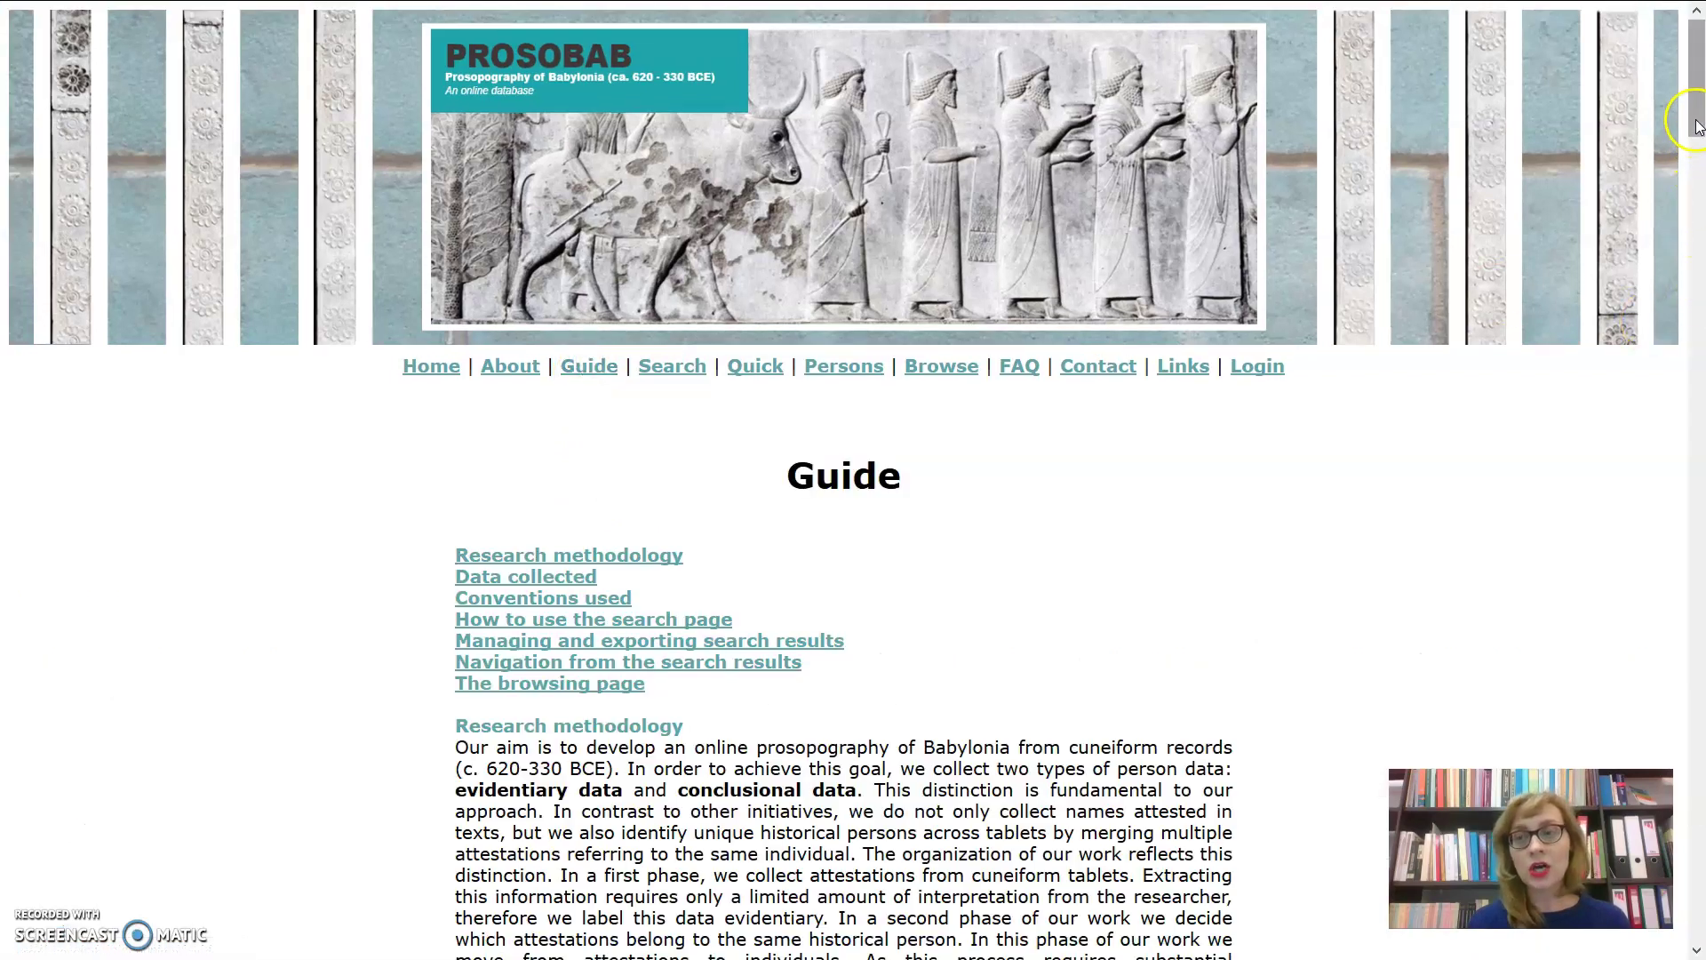
{"action": "left_click_drag", "start_coordinate": [1697, 125], "coordinate": [1697, 141]}
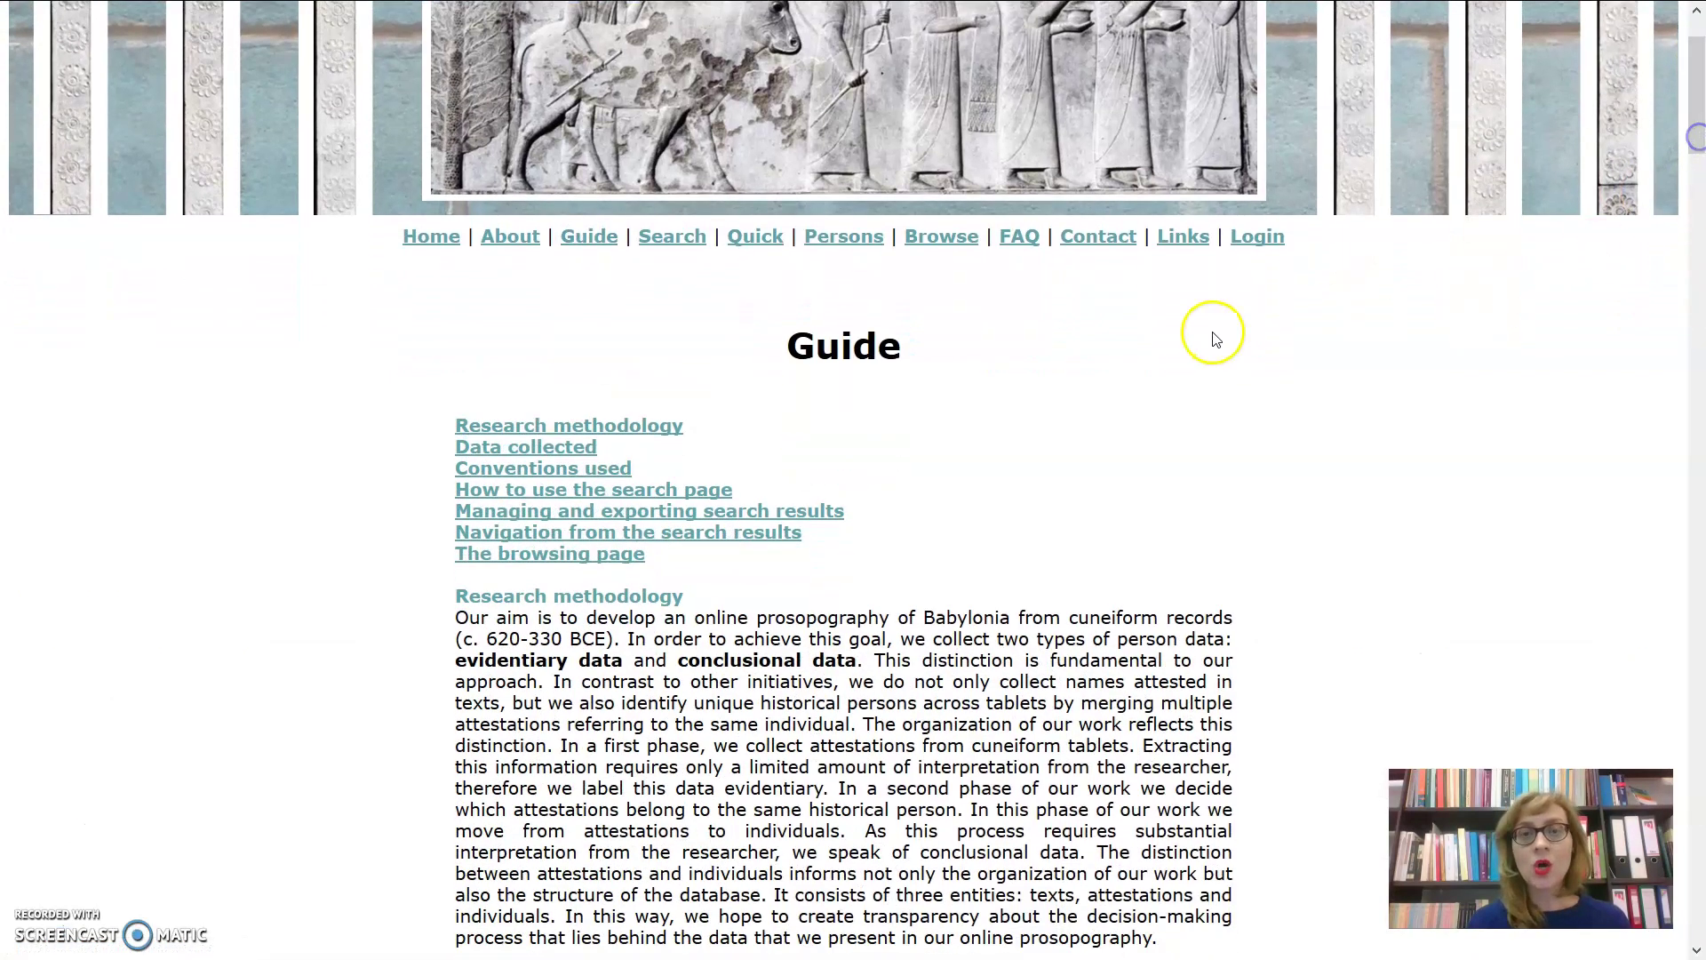
{"action": "left_click", "coordinate": [1102, 234]}
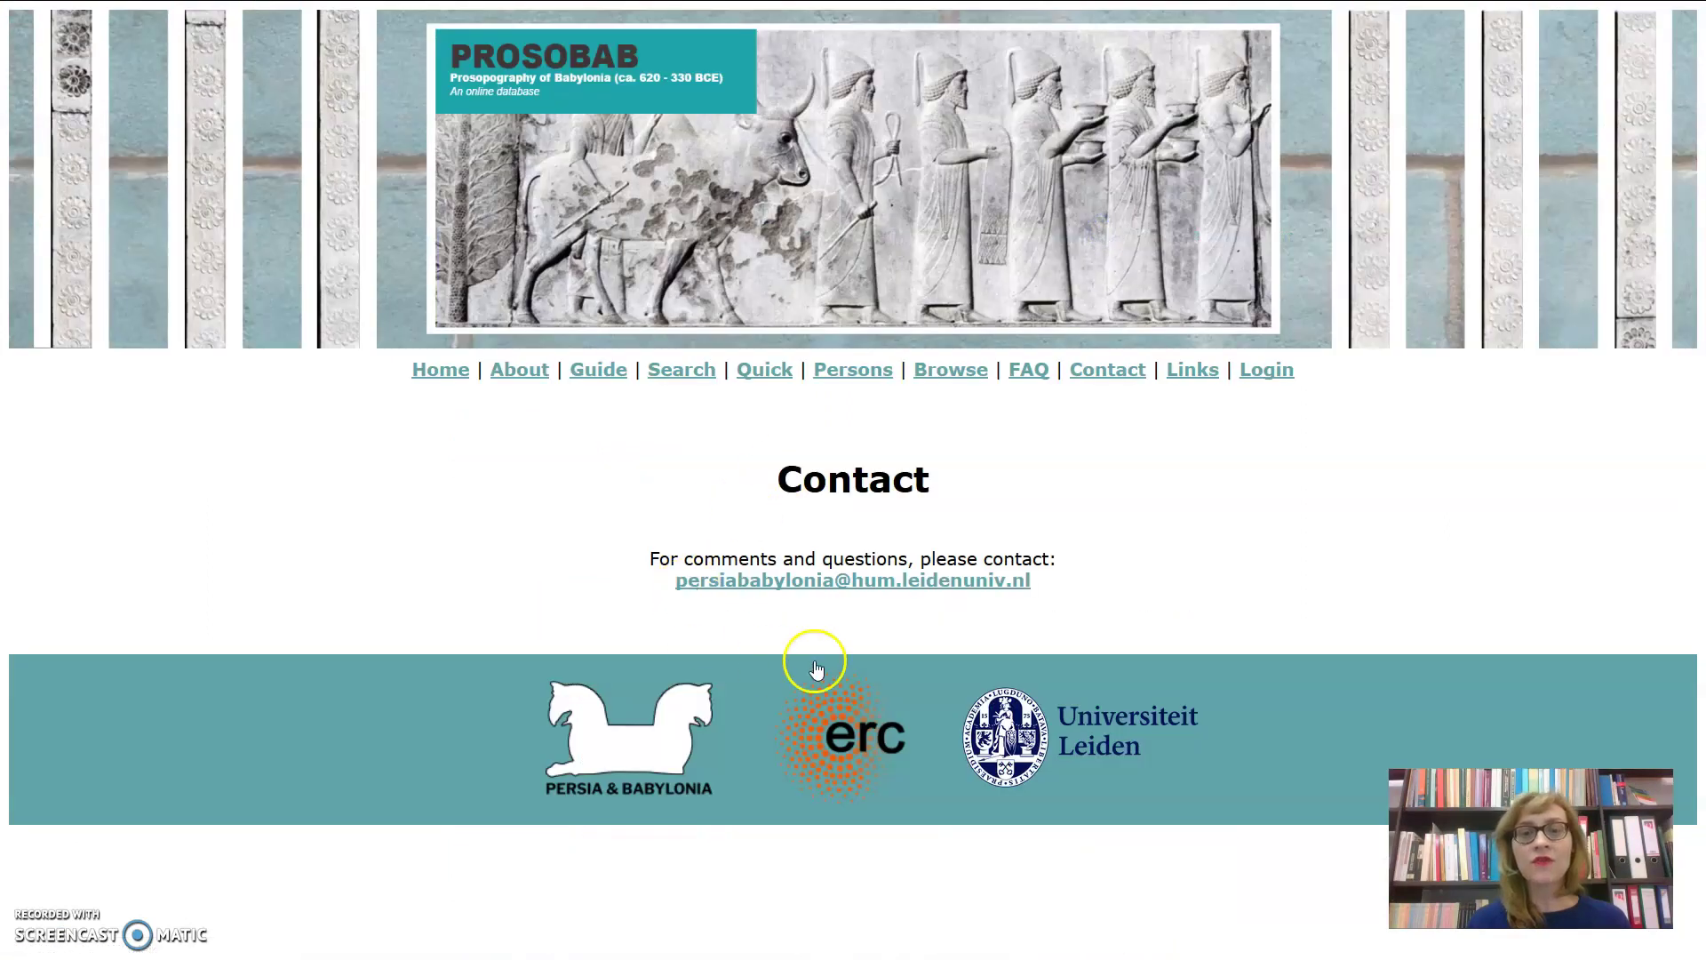
{"action": "left_click", "coordinate": [32, 925]}
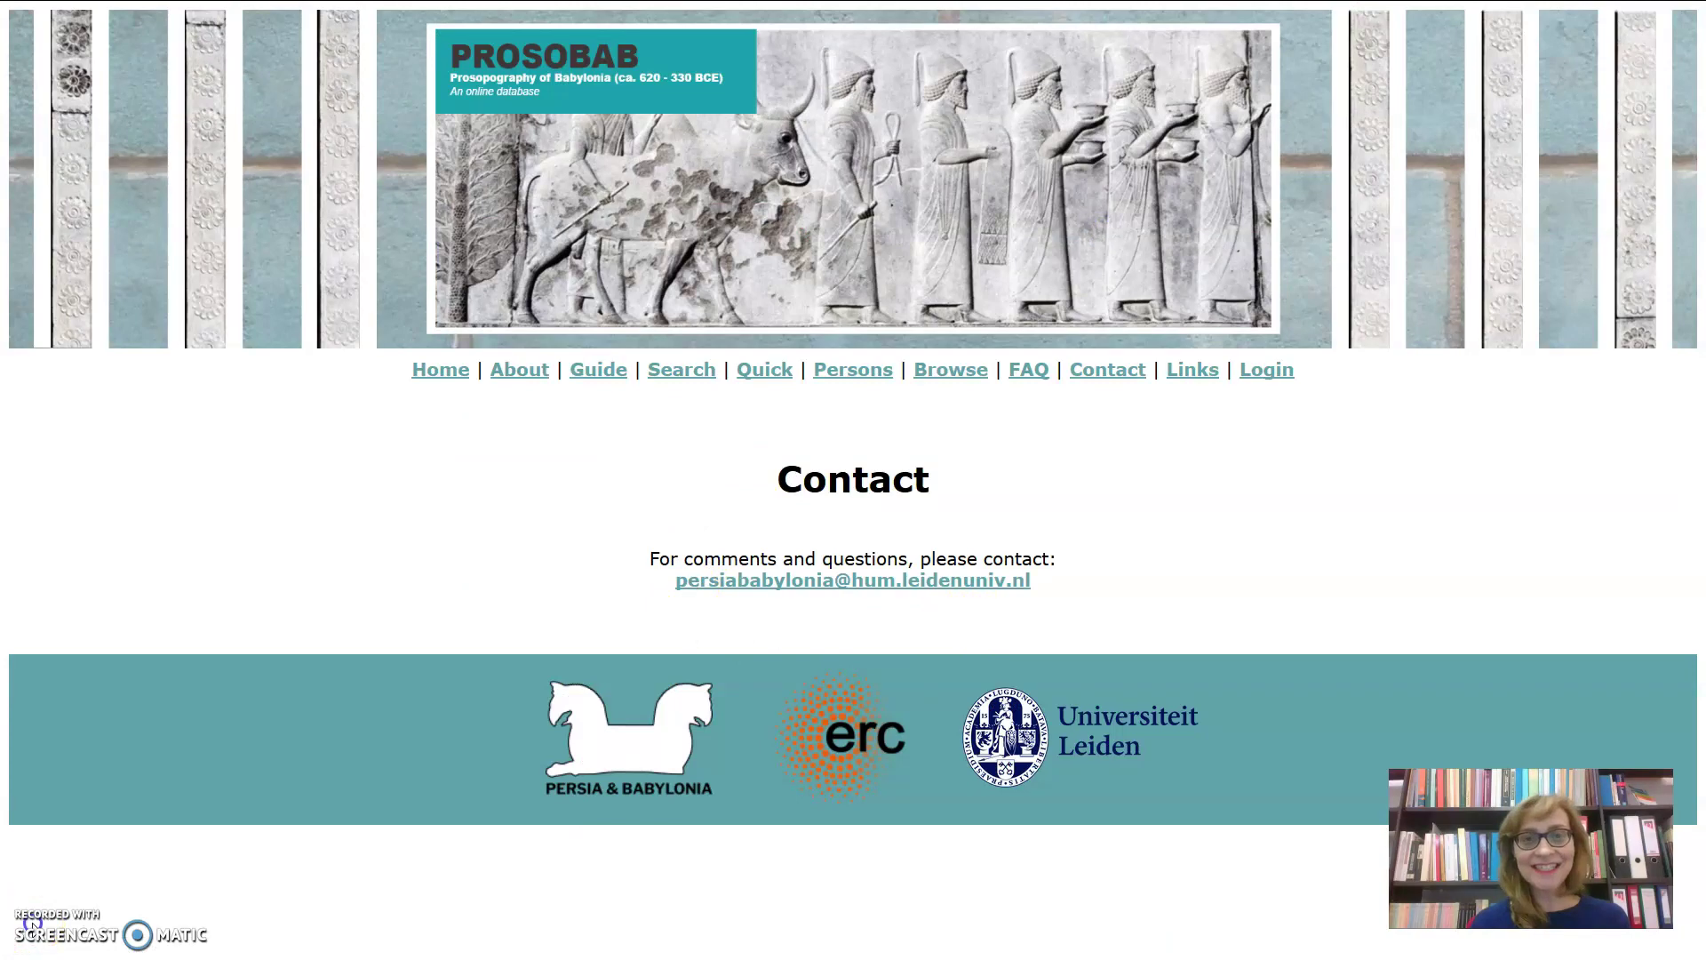